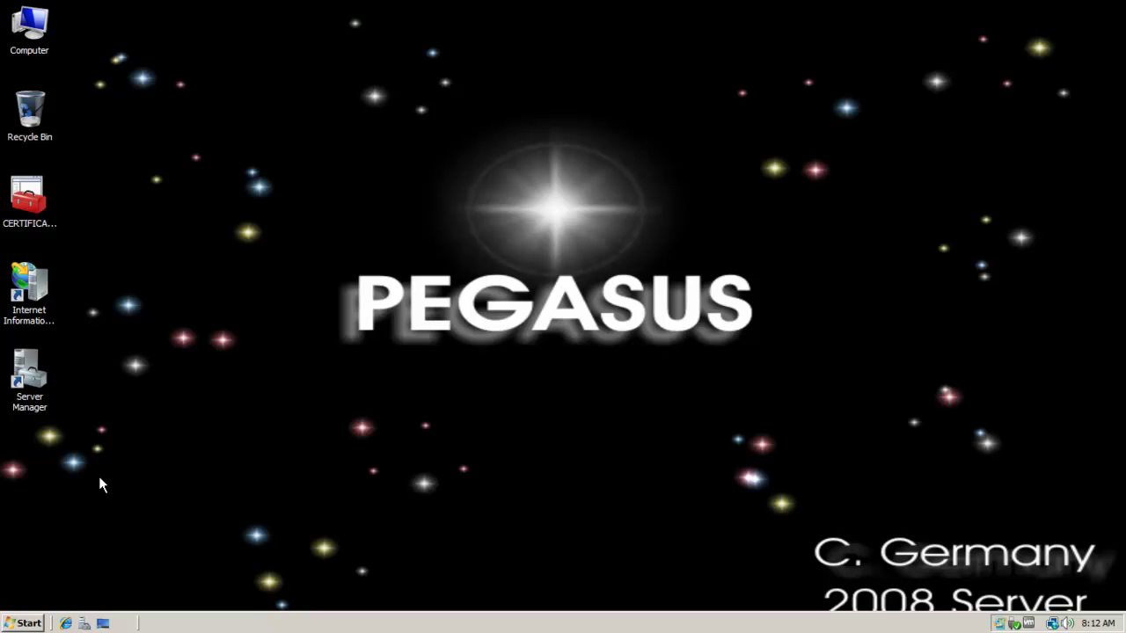
- Open Internet Explorer, go to the Google favorite and search for "wsus installation file"
{"action": "left_click", "coordinate": [65, 623]}
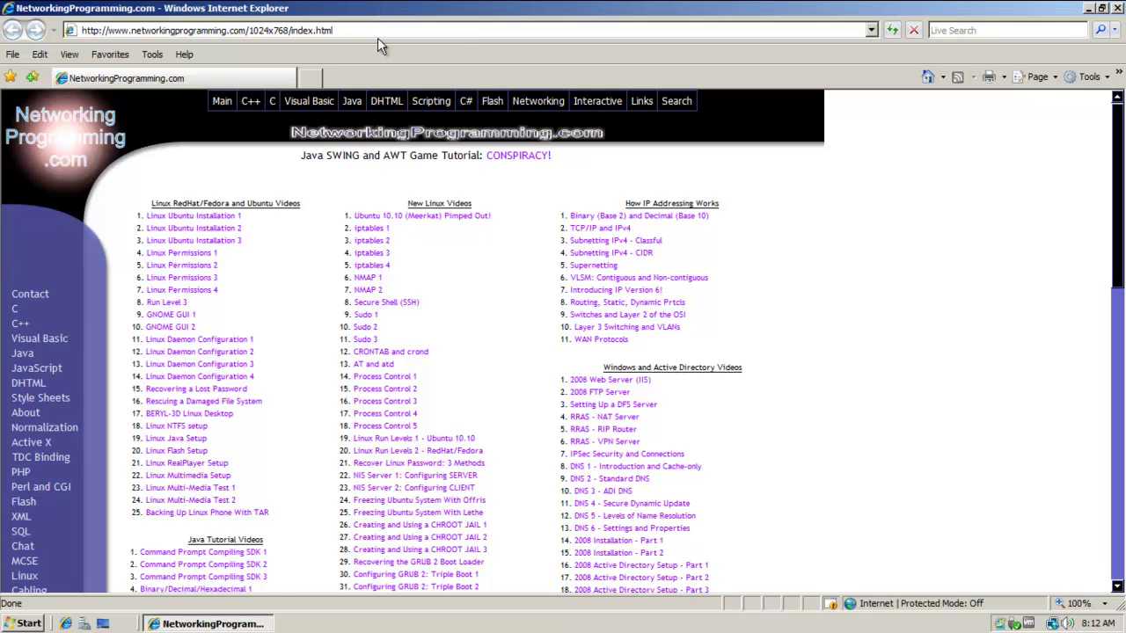
{"action": "left_click", "coordinate": [110, 54]}
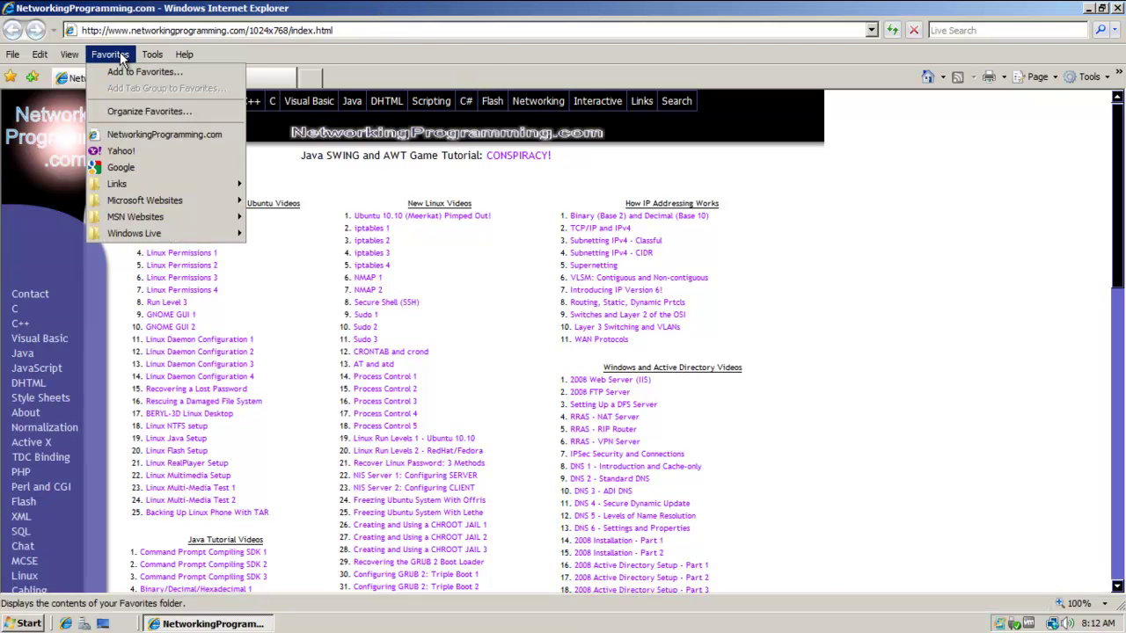
{"action": "left_click", "coordinate": [128, 167]}
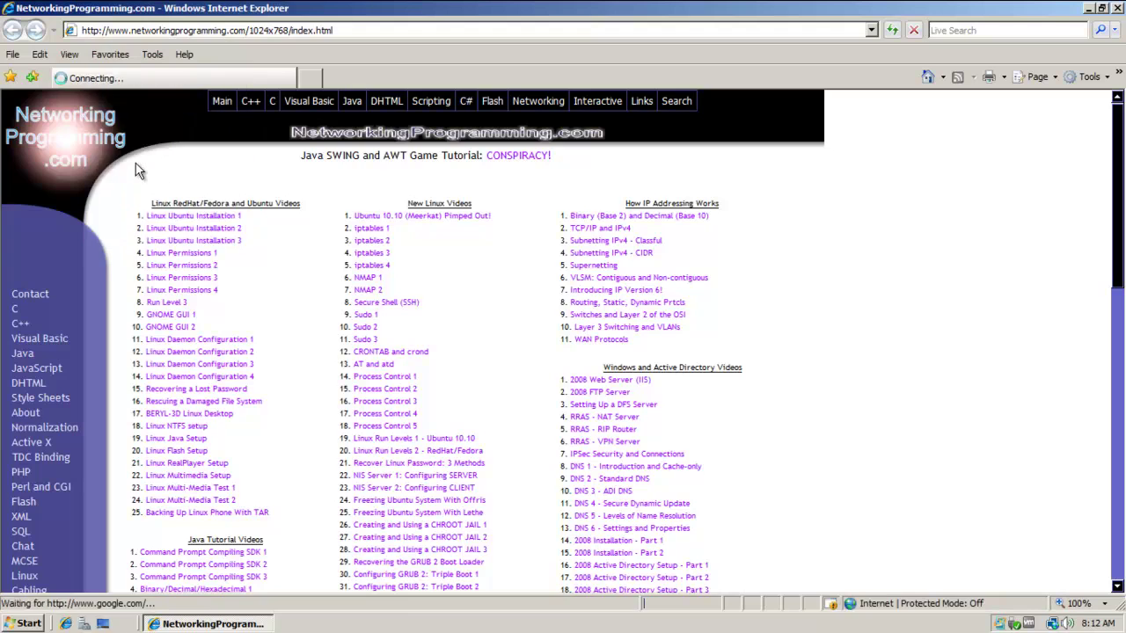
{"action": "type", "text": "wsus installa"}
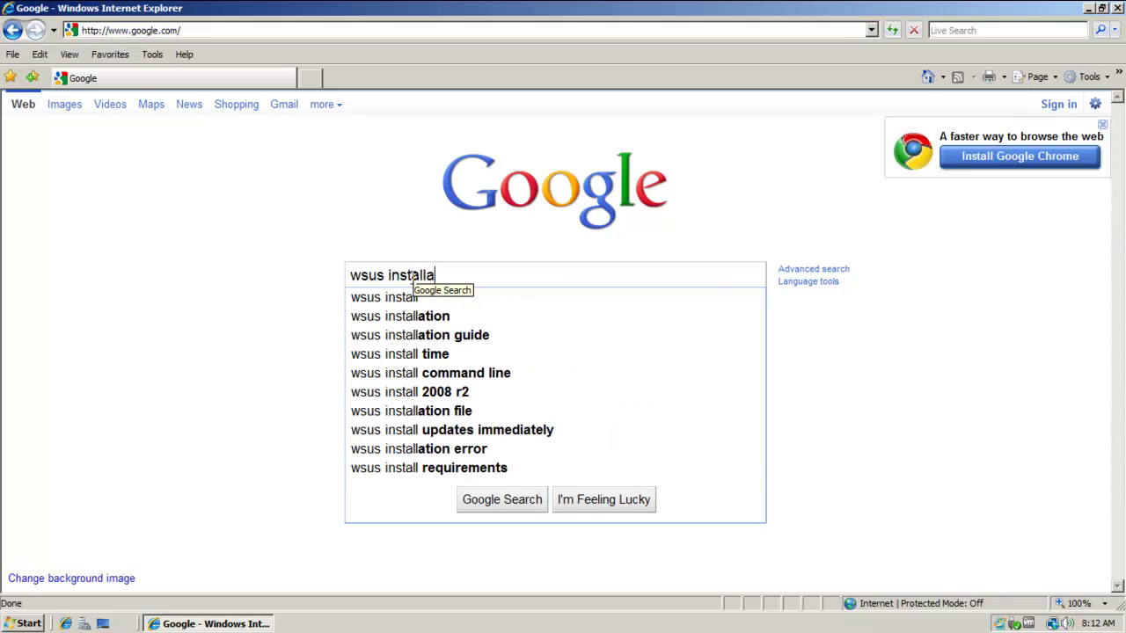
{"action": "type", "text": "tion file"}
{"action": "key", "text": "Return"}
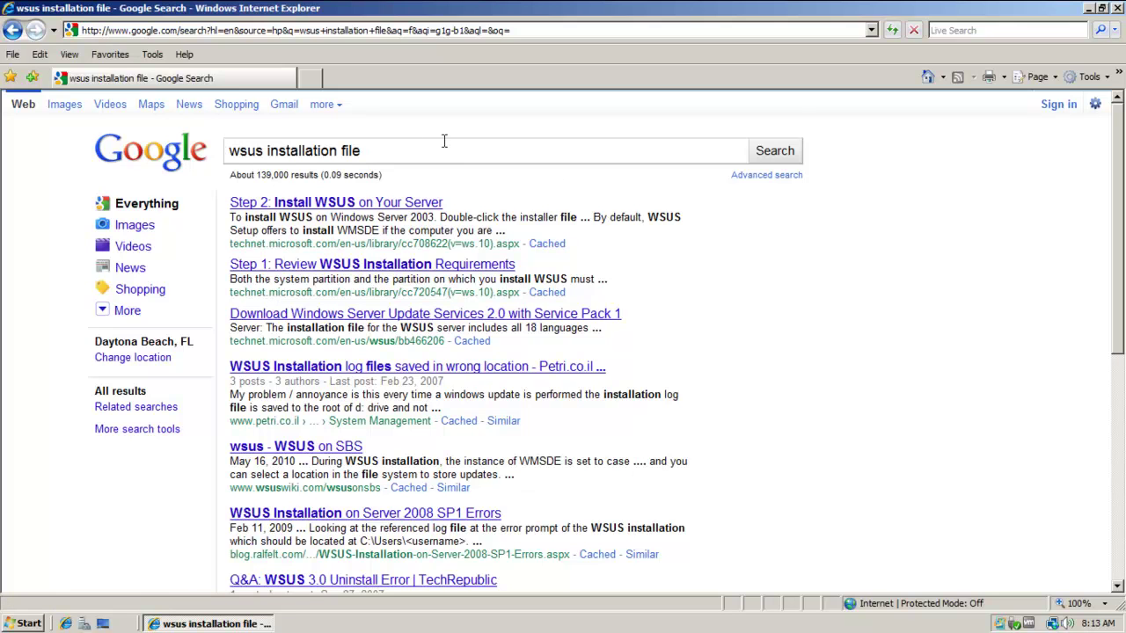
- Open the "Step 2: Install WSUS on Your Server" article and browse to the go.microsoft.com address given there for the latest WSUSSetup.exe
{"action": "left_click", "coordinate": [386, 203]}
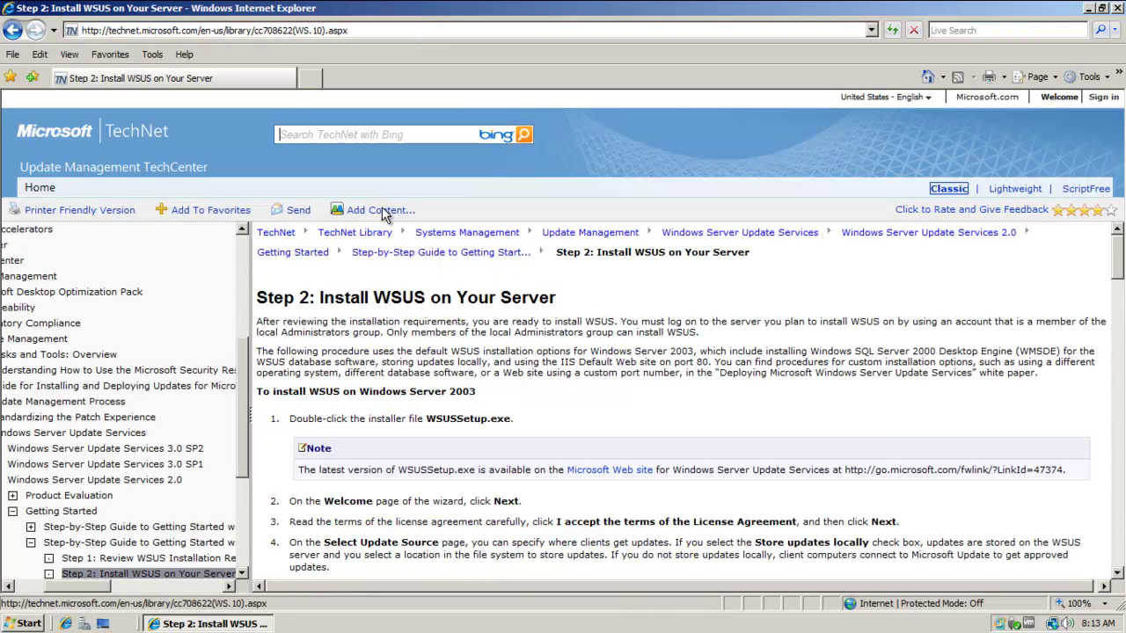
{"action": "scroll", "coordinate": [1120, 255], "scroll_direction": "down", "scroll_amount": 3}
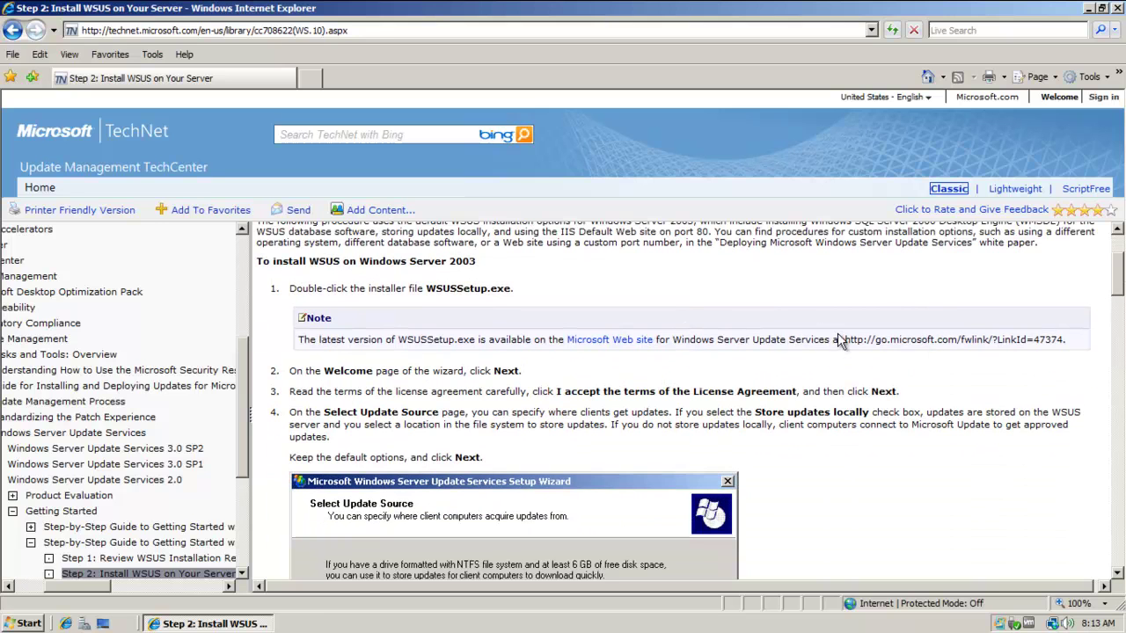
{"action": "left_click_drag", "start_coordinate": [846, 339], "coordinate": [1052, 340]}
{"action": "key", "text": "cmd+c"}
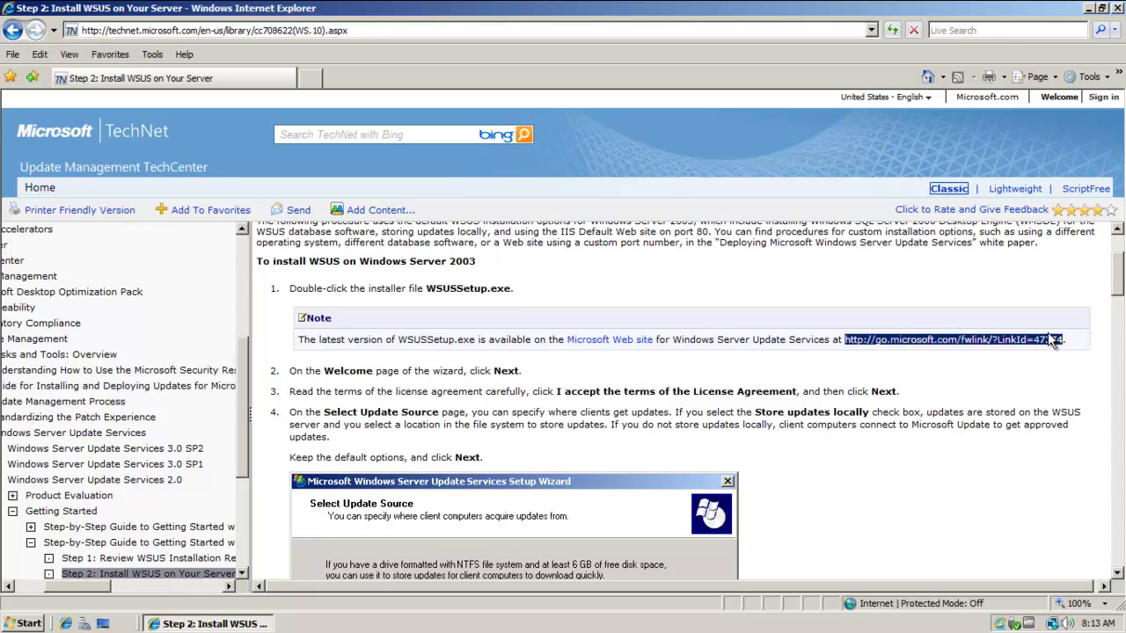
{"action": "left_click", "coordinate": [348, 31]}
{"action": "right_click", "coordinate": [352, 31]}
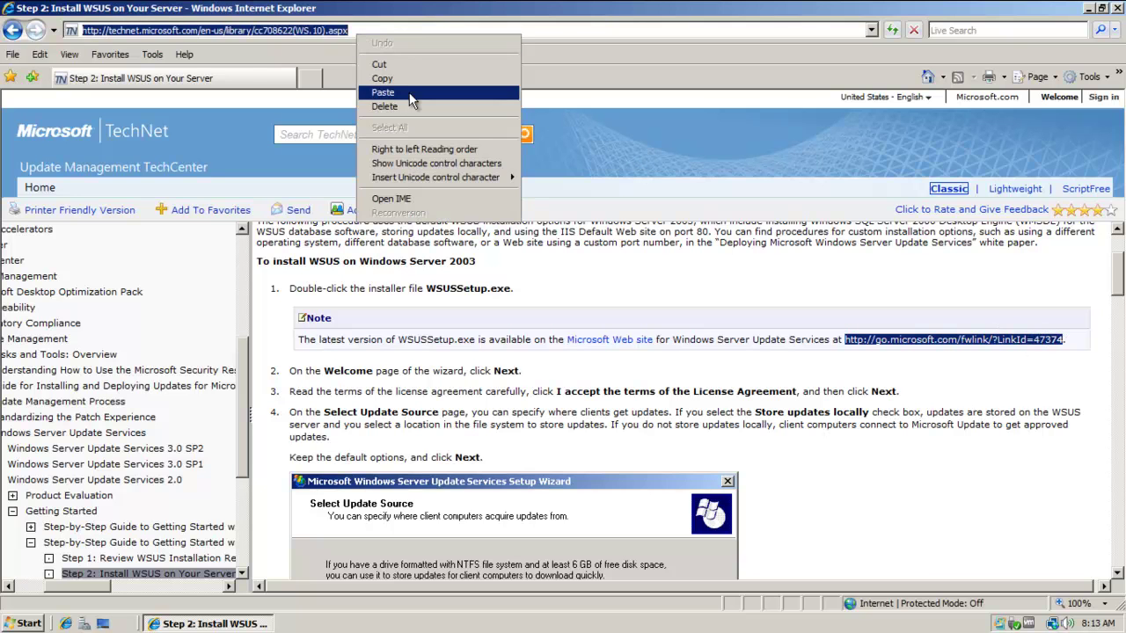
{"action": "left_click", "coordinate": [409, 93]}
{"action": "key", "text": "Return"}
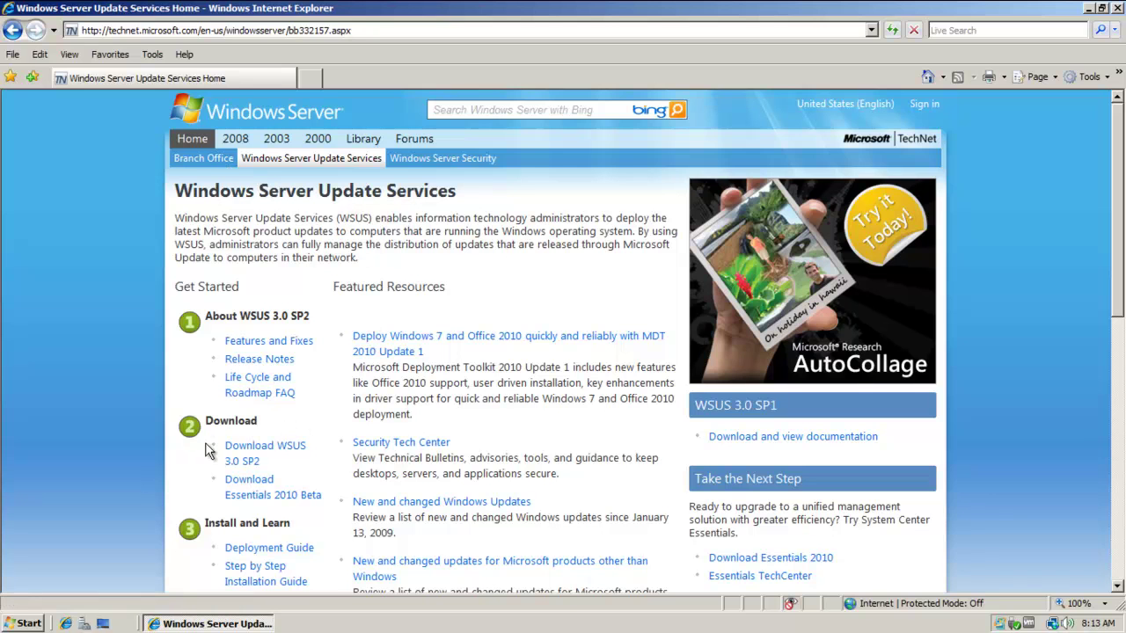
- Open the WSUS 3.0 SP2 download page and compare the x64 and x86 installer file names
{"action": "left_click", "coordinate": [264, 454]}
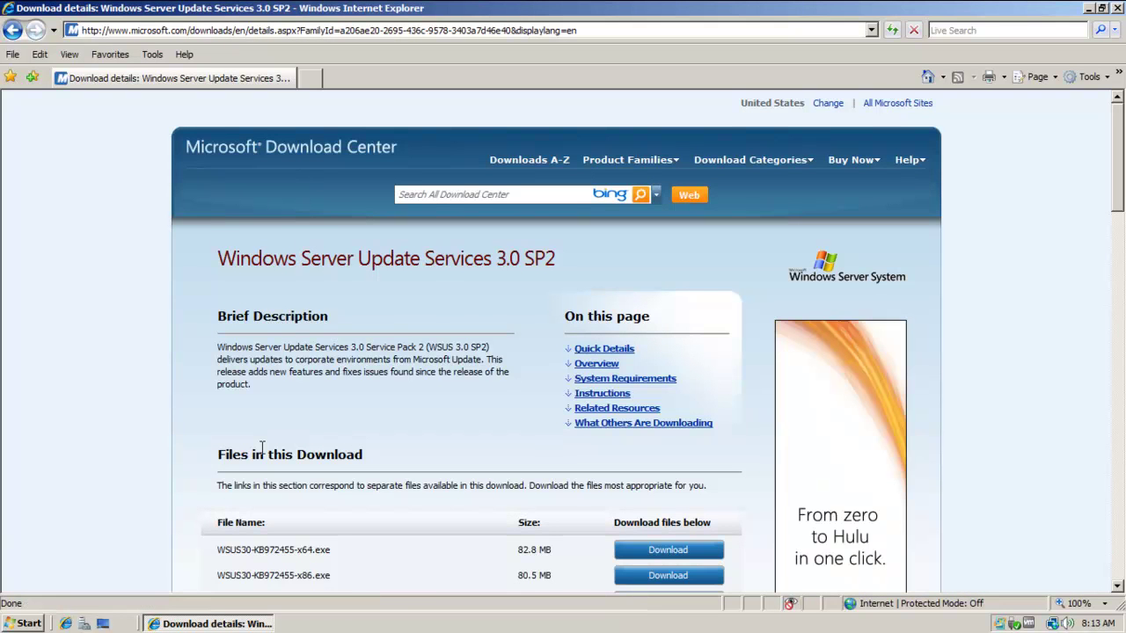
{"action": "left_click_drag", "start_coordinate": [1117, 177], "coordinate": [1118, 230]}
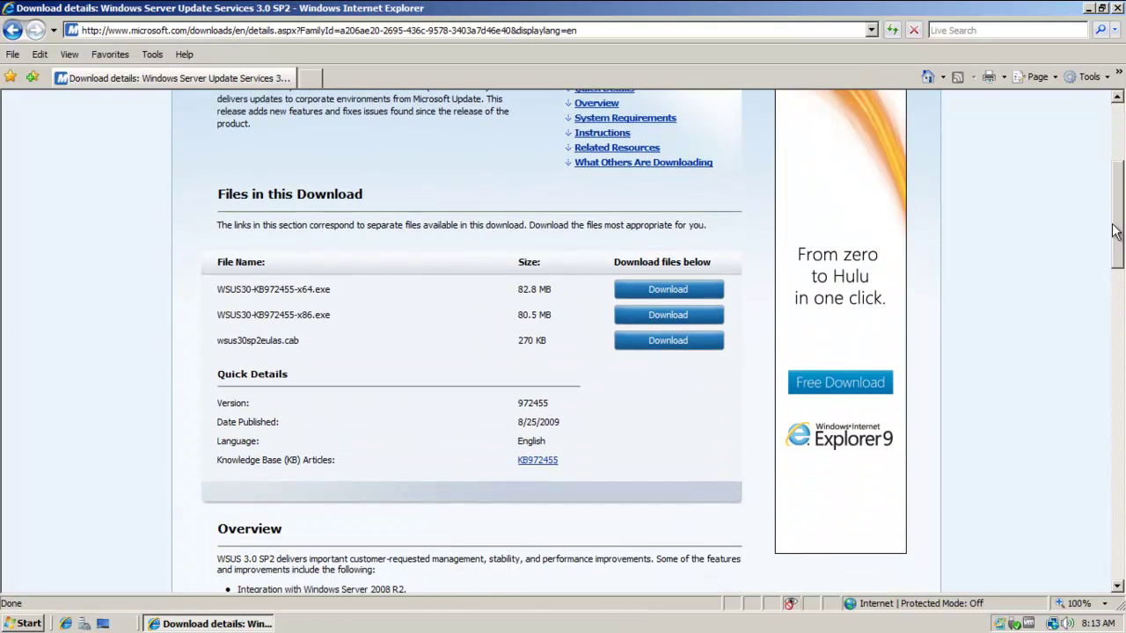
{"action": "double_click", "coordinate": [301, 289]}
{"action": "left_click_drag", "start_coordinate": [314, 315], "coordinate": [293, 314]}
{"action": "left_click", "coordinate": [299, 313]}
{"action": "left_click_drag", "start_coordinate": [334, 317], "coordinate": [220, 329]}
{"action": "left_click", "coordinate": [299, 316]}
{"action": "mouse_move", "coordinate": [297, 317]}
{"action": "left_mouse_down"}
{"action": "mouse_move", "coordinate": [313, 316]}
{"action": "mouse_move", "coordinate": [299, 288]}
{"action": "mouse_move", "coordinate": [313, 288]}
{"action": "mouse_move", "coordinate": [314, 315]}
{"action": "left_mouse_up"}
{"action": "left_click", "coordinate": [298, 308]}
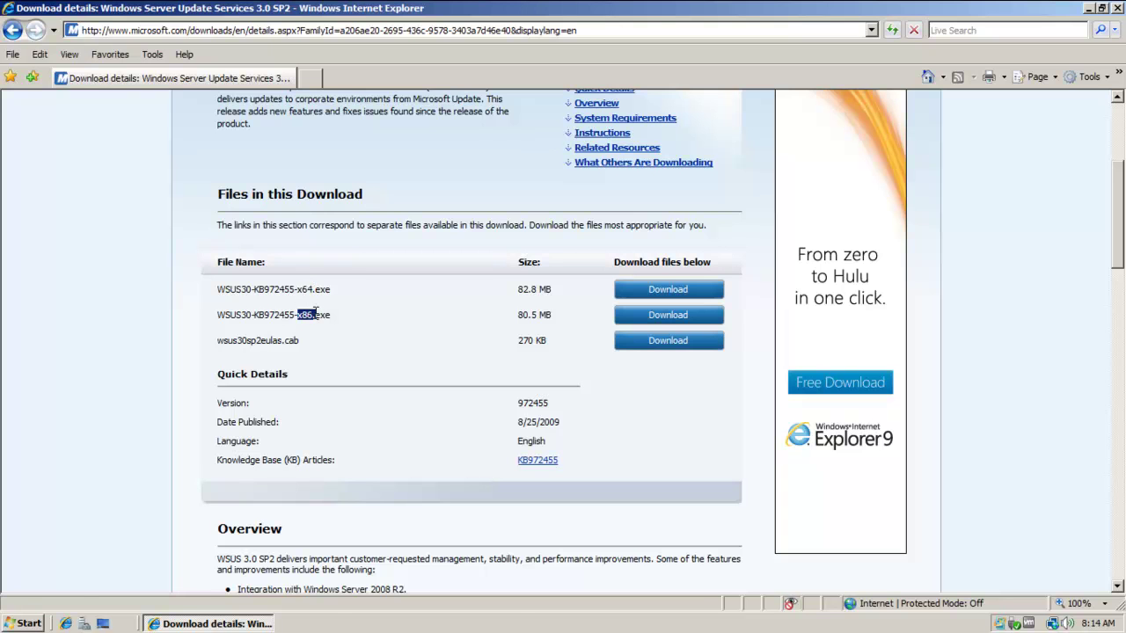
- Download WSUS30-KB972455-x86.exe and save it in C:\WSUS
{"action": "left_click", "coordinate": [660, 317]}
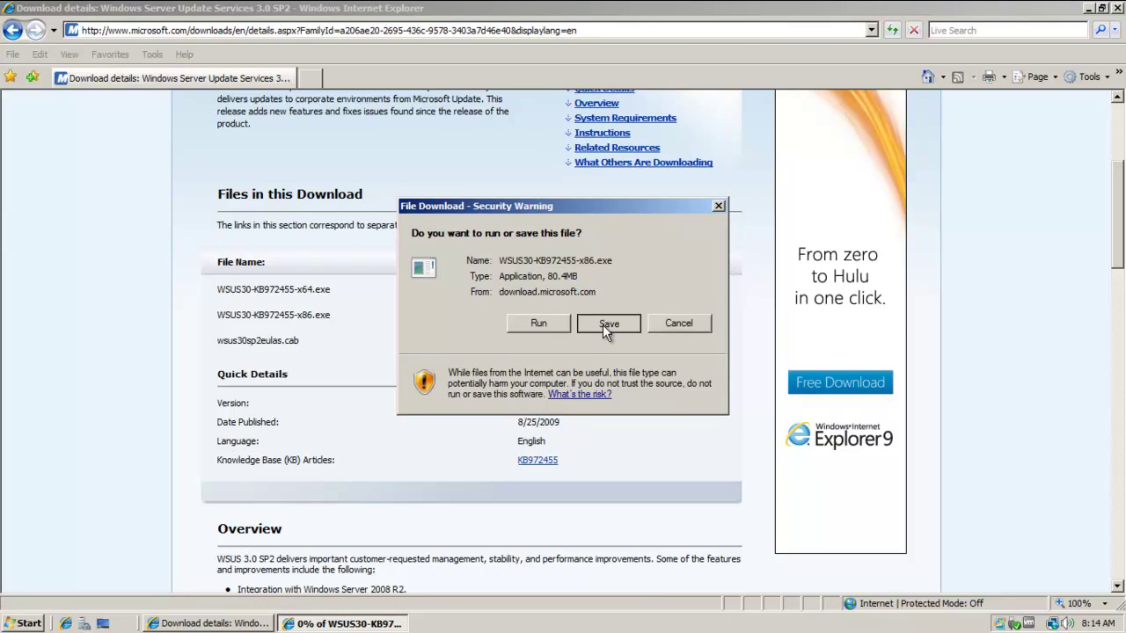
{"action": "left_click", "coordinate": [607, 324]}
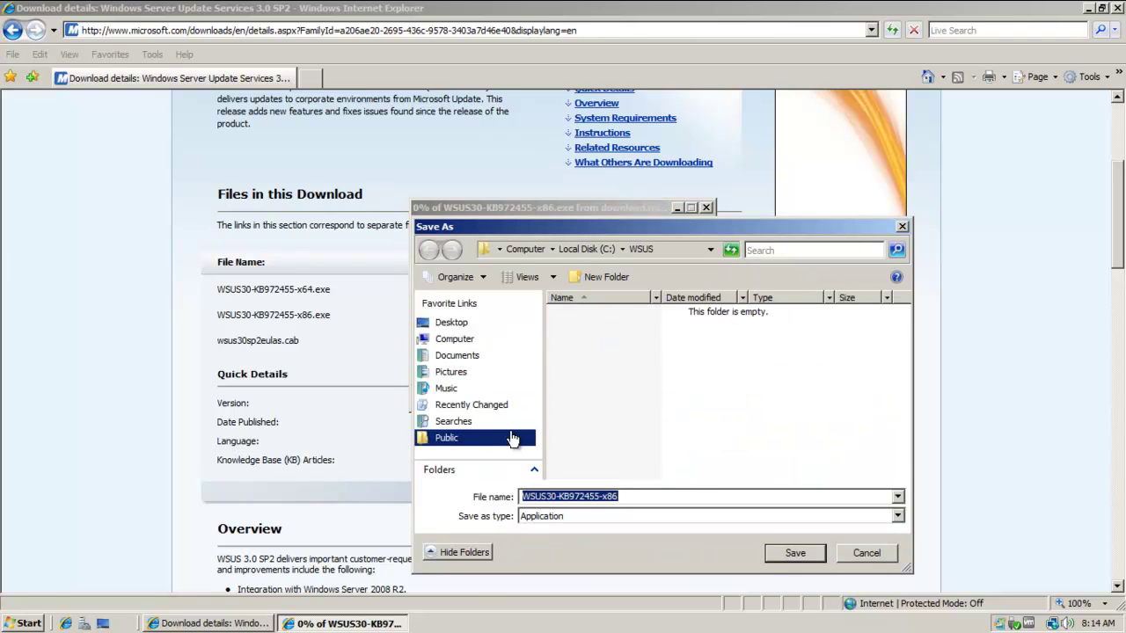
{"action": "left_click", "coordinate": [666, 250]}
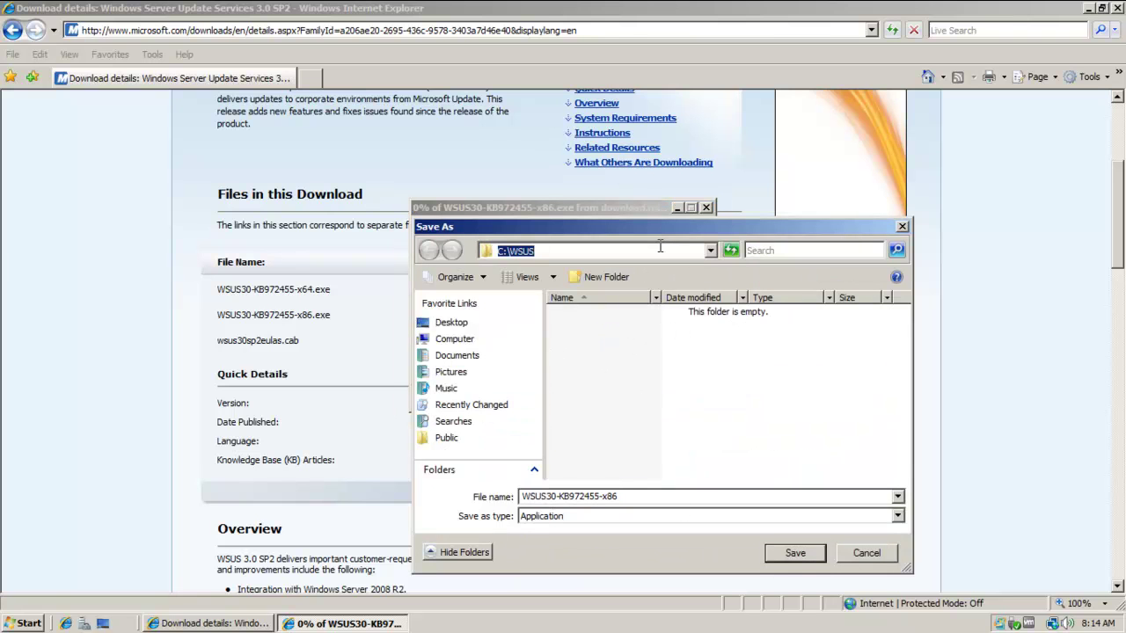
{"action": "left_click", "coordinate": [796, 552]}
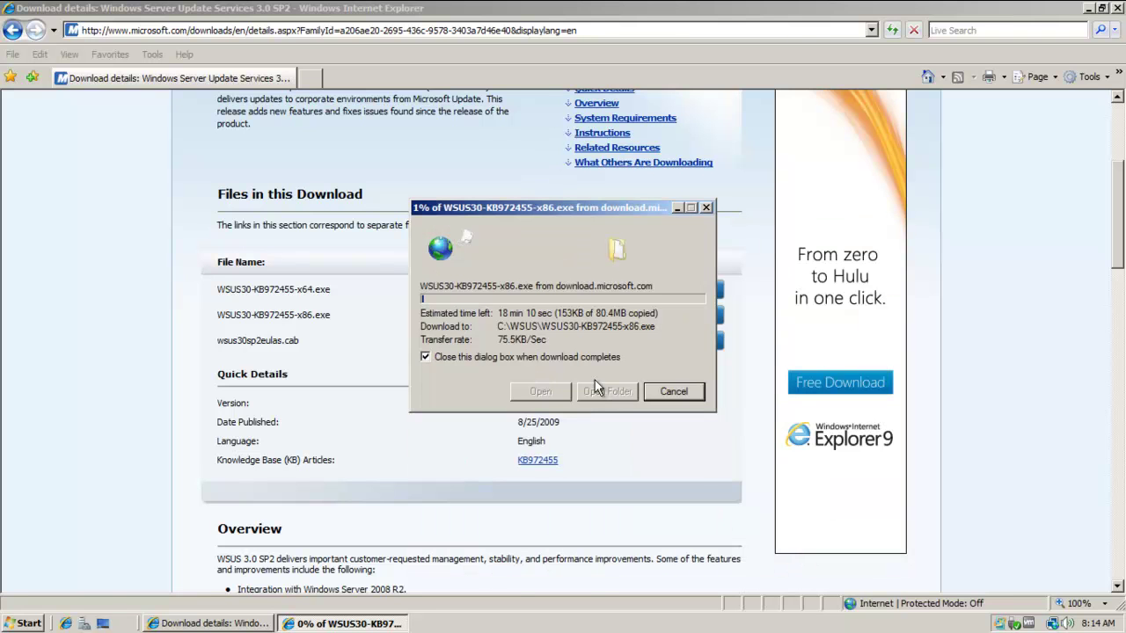
{"action": "left_click_drag", "start_coordinate": [541, 207], "coordinate": [778, 130]}
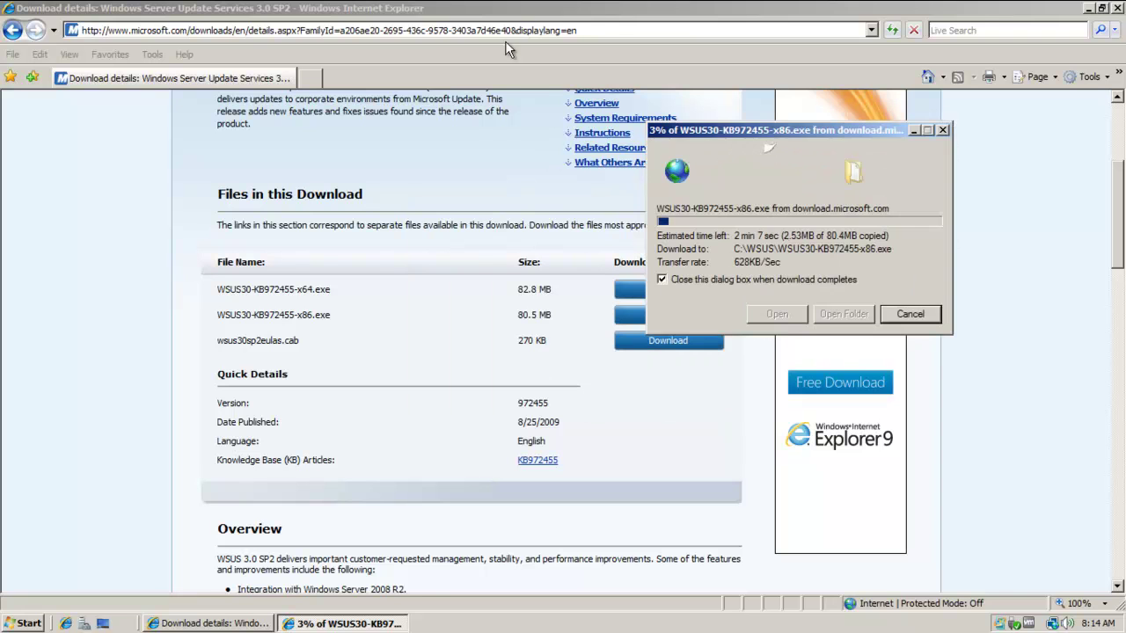
- Download wsus30sp2eulas.cab into C:\WSUS and bring the x86 installer's download progress back into view
{"action": "double_click", "coordinate": [306, 315]}
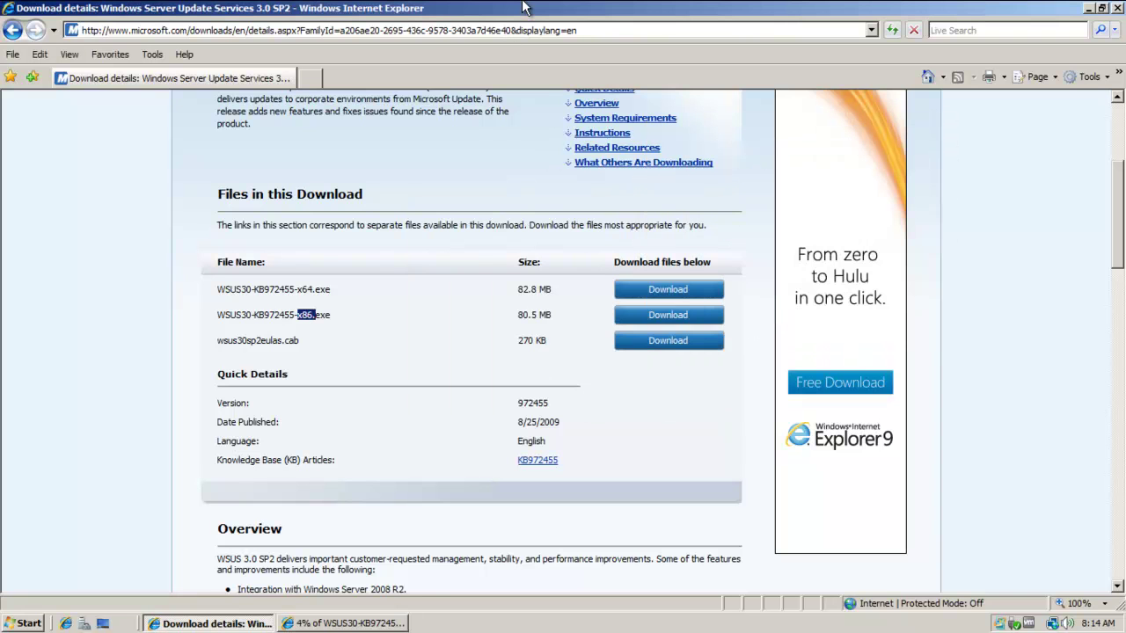
{"action": "left_click", "coordinate": [656, 350]}
{"action": "left_click", "coordinate": [620, 323]}
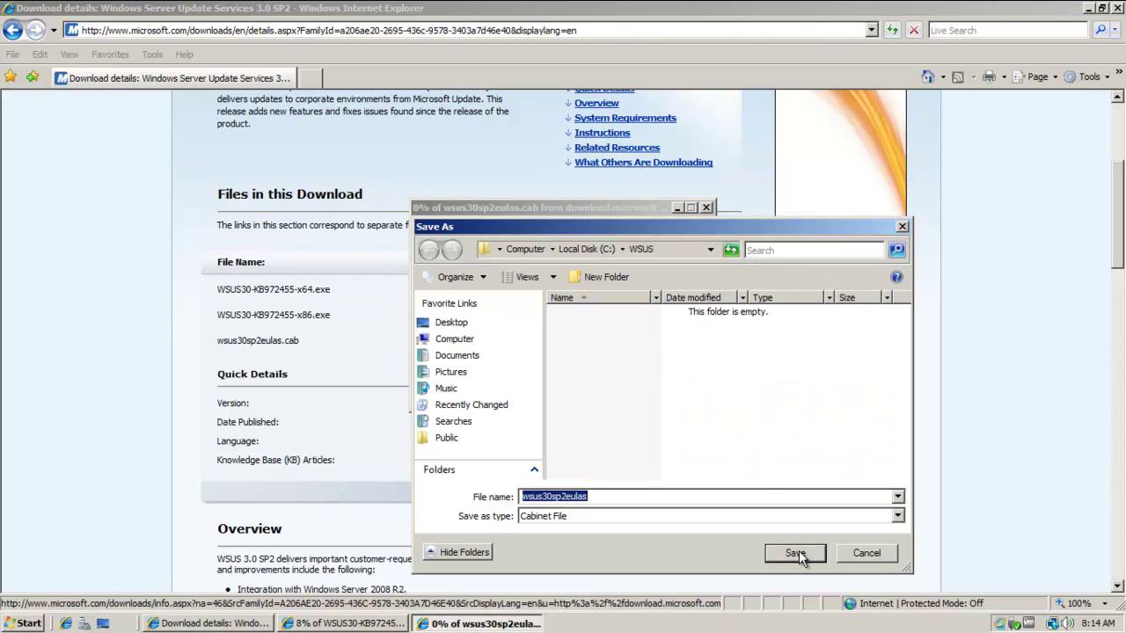
{"action": "left_click", "coordinate": [795, 553]}
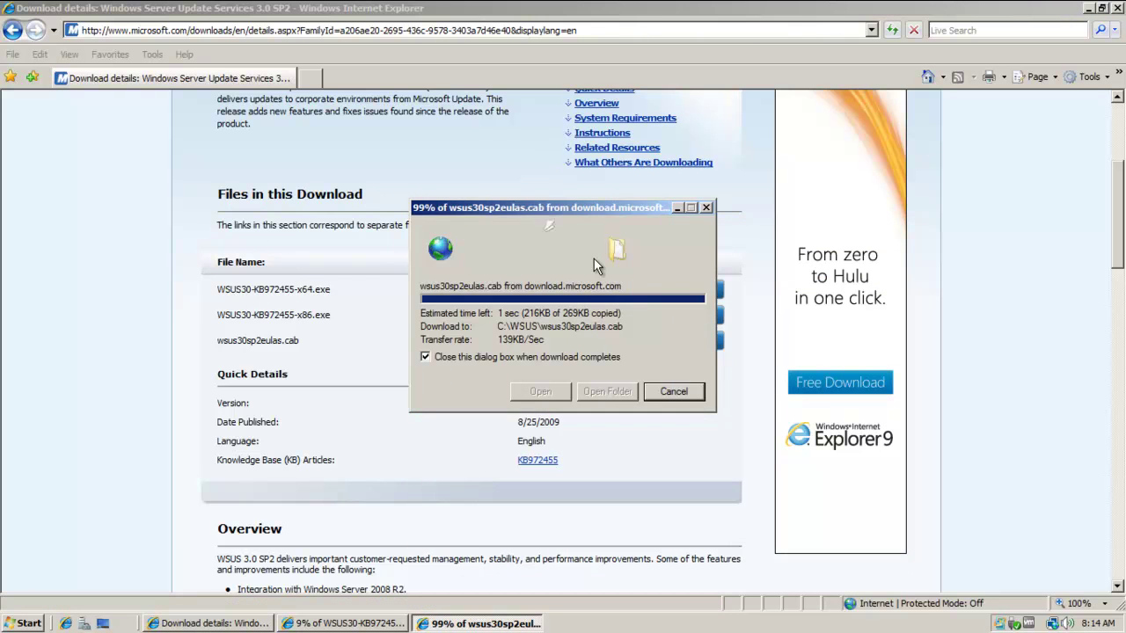
{"action": "left_click", "coordinate": [351, 622]}
{"action": "left_click_drag", "start_coordinate": [848, 132], "coordinate": [659, 216]}
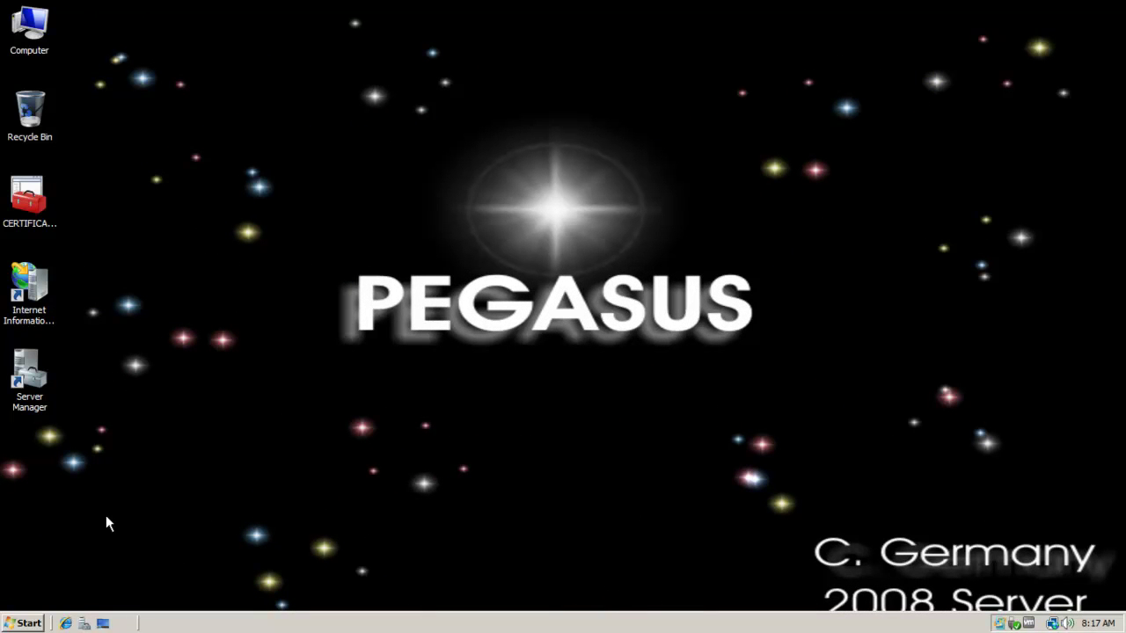
- Open Internet Explorer again, go to the Google favorite and search for "download microsoft report viewer"
{"action": "left_click", "coordinate": [66, 623]}
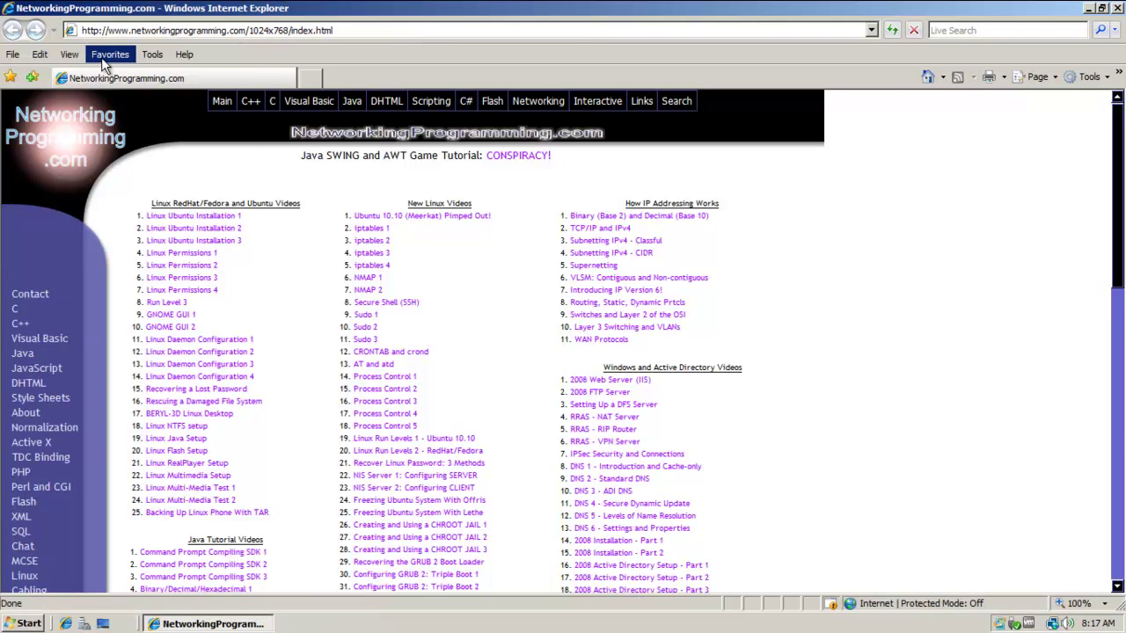
{"action": "left_click", "coordinate": [101, 57]}
{"action": "left_click", "coordinate": [147, 164]}
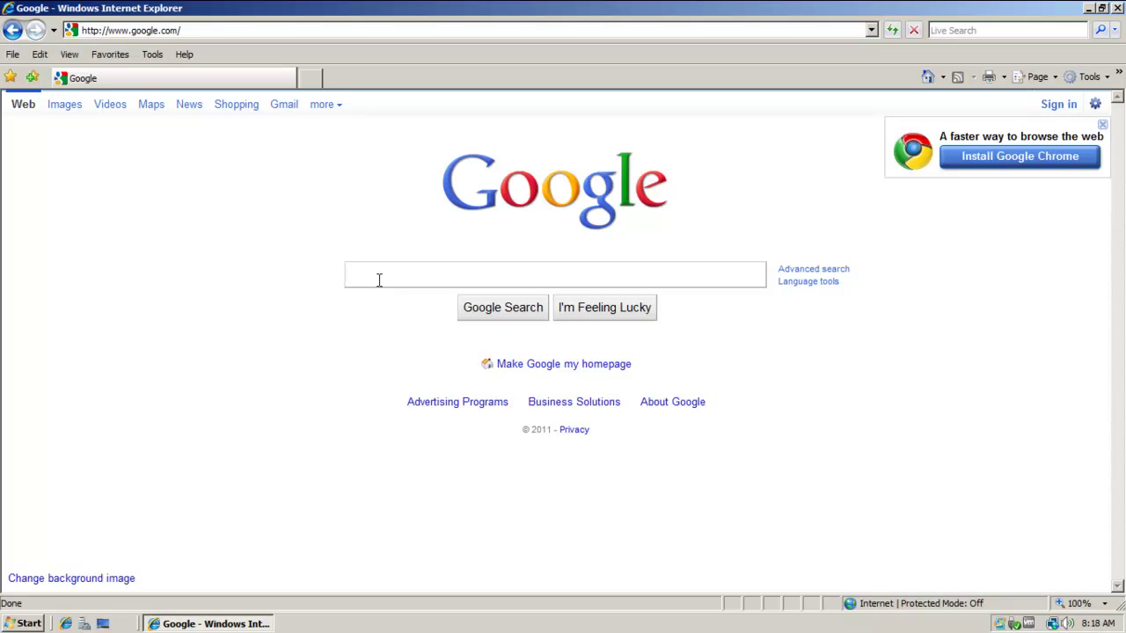
{"action": "type", "text": "download "}
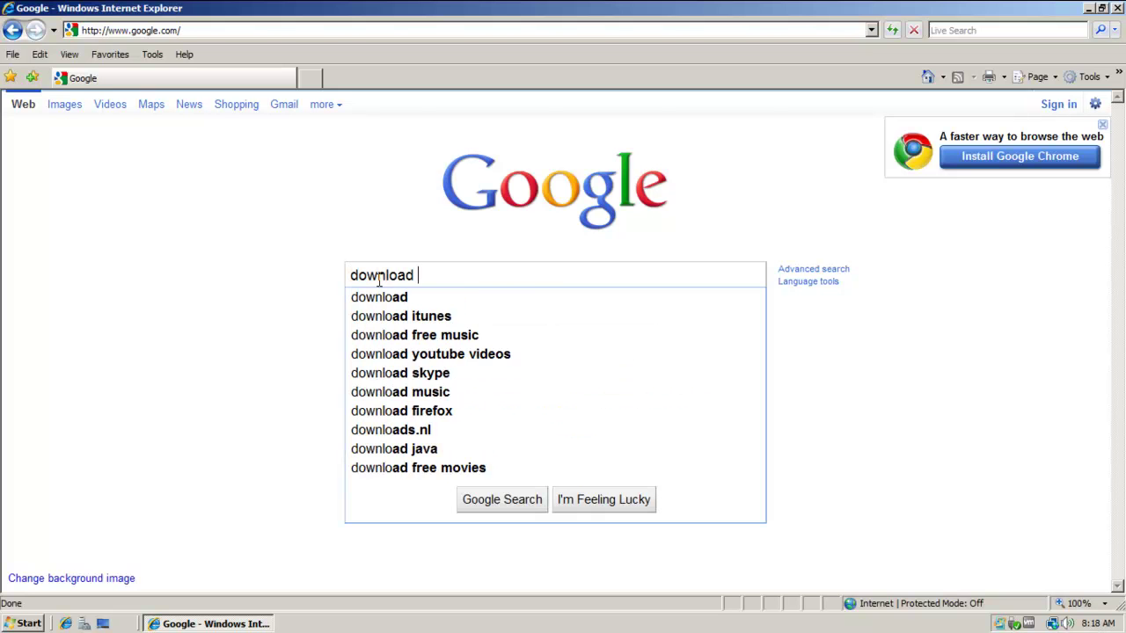
{"action": "type", "text": "micro"}
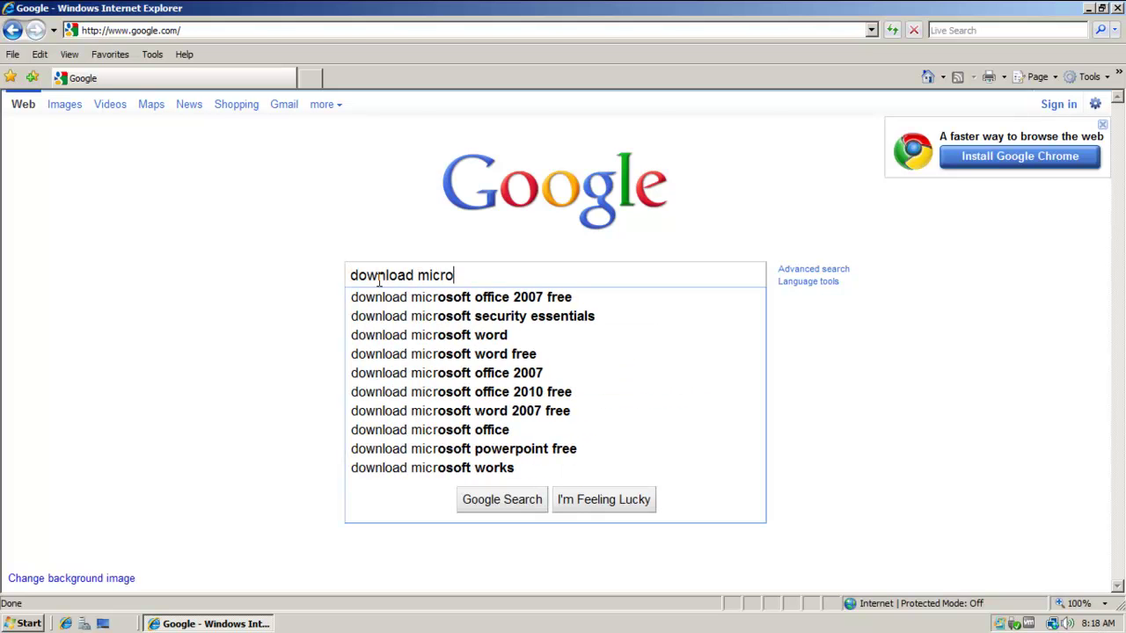
{"action": "type", "text": "soft repo"}
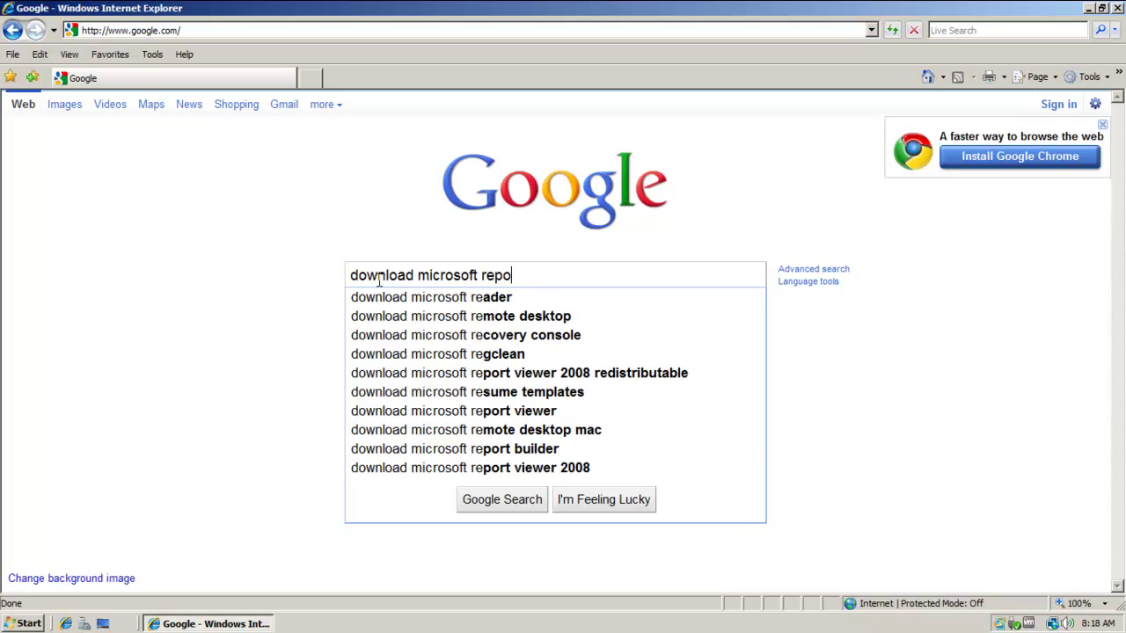
{"action": "type", "text": "rt viewer"}
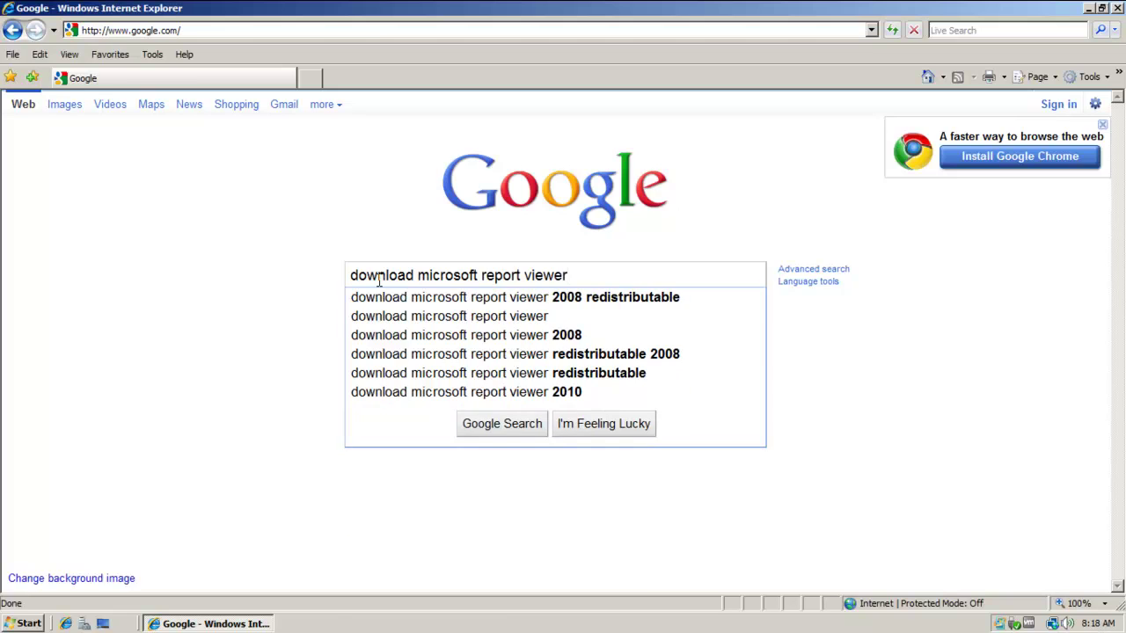
{"action": "key", "text": "Return"}
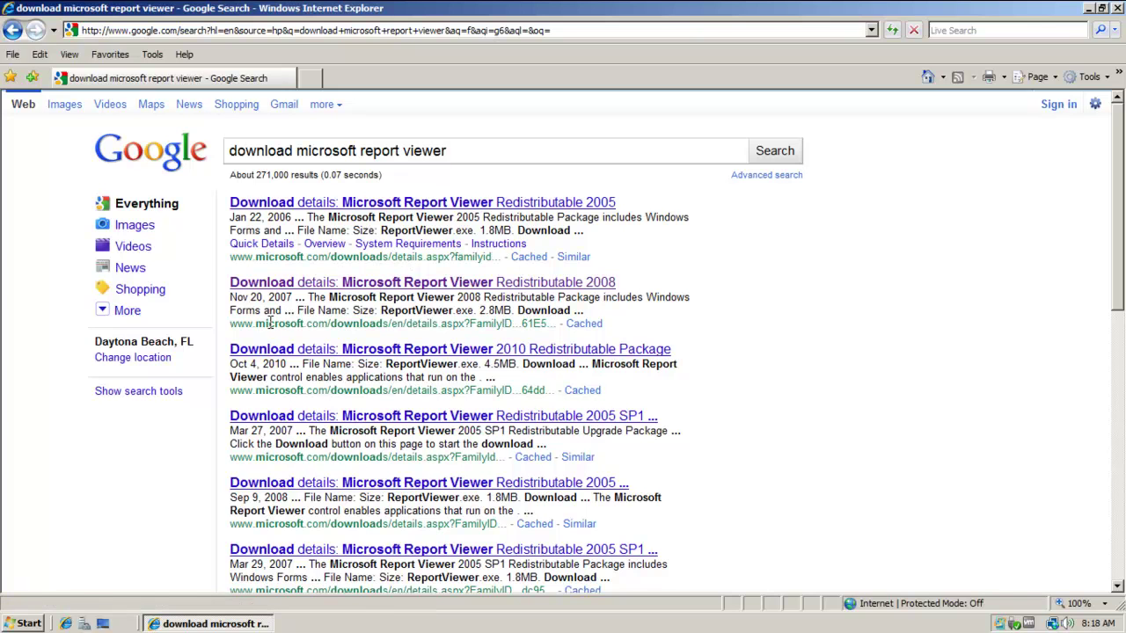
- Open the Microsoft Report Viewer Redistributable 2008 download page and save ReportViewer.exe in C:\WSUS
{"action": "left_click", "coordinate": [303, 284]}
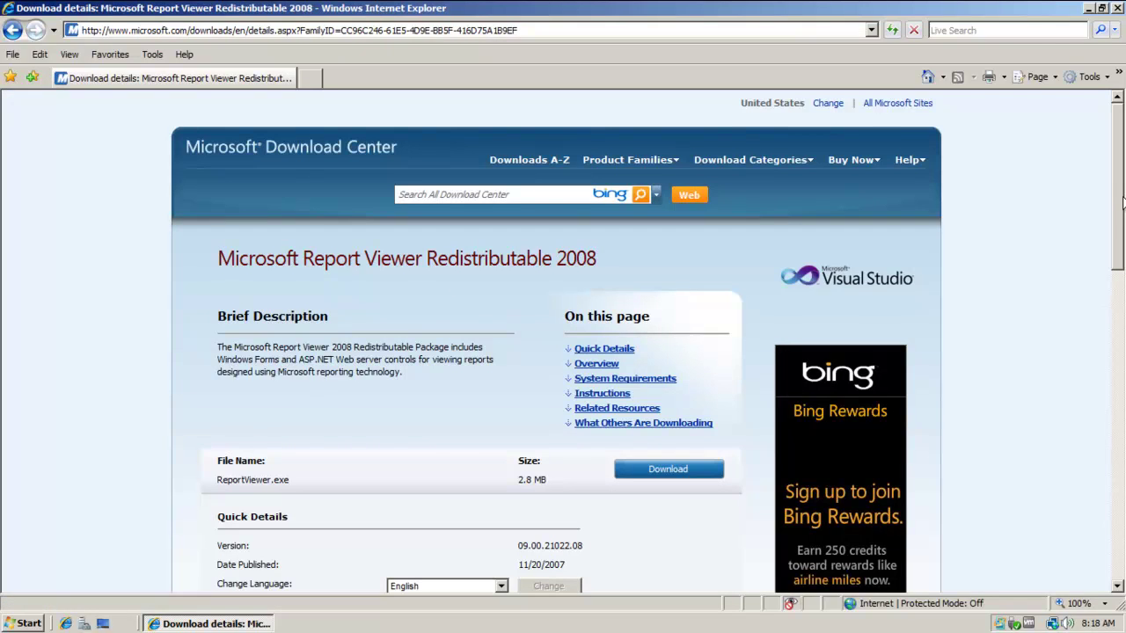
{"action": "scroll", "coordinate": [545, 223], "scroll_direction": "down", "scroll_amount": 4}
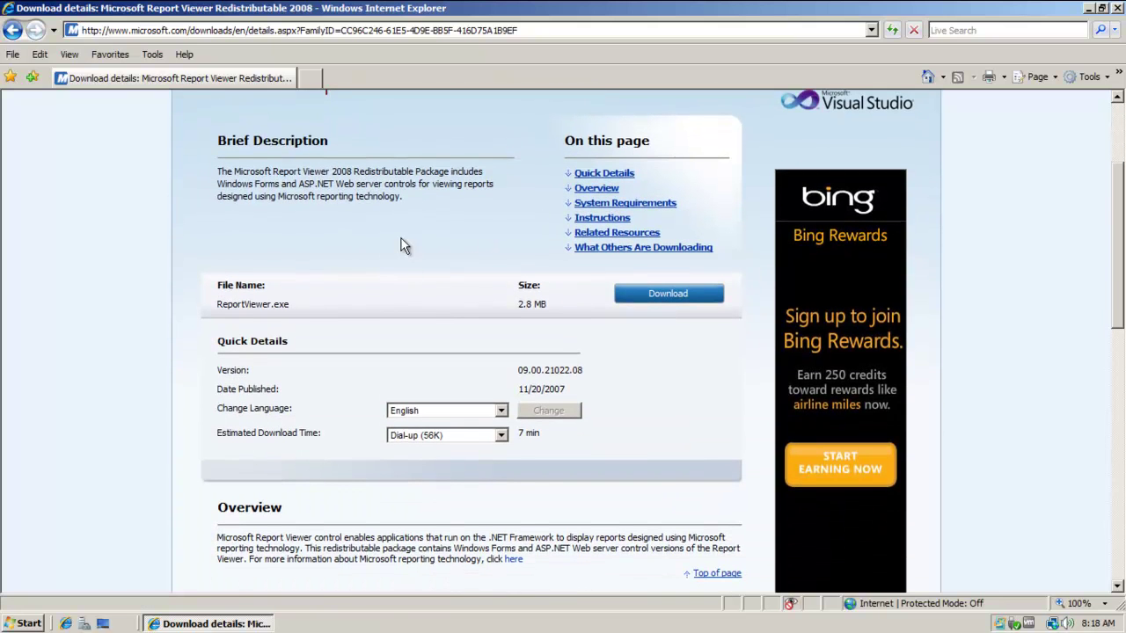
{"action": "left_click", "coordinate": [679, 300]}
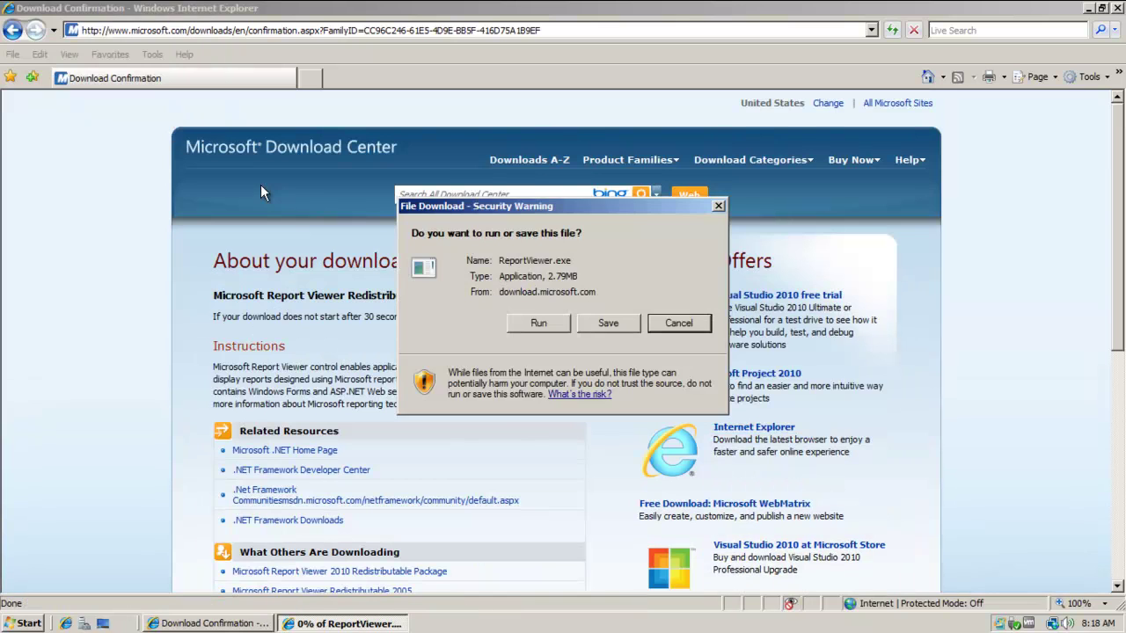
{"action": "left_click", "coordinate": [624, 320]}
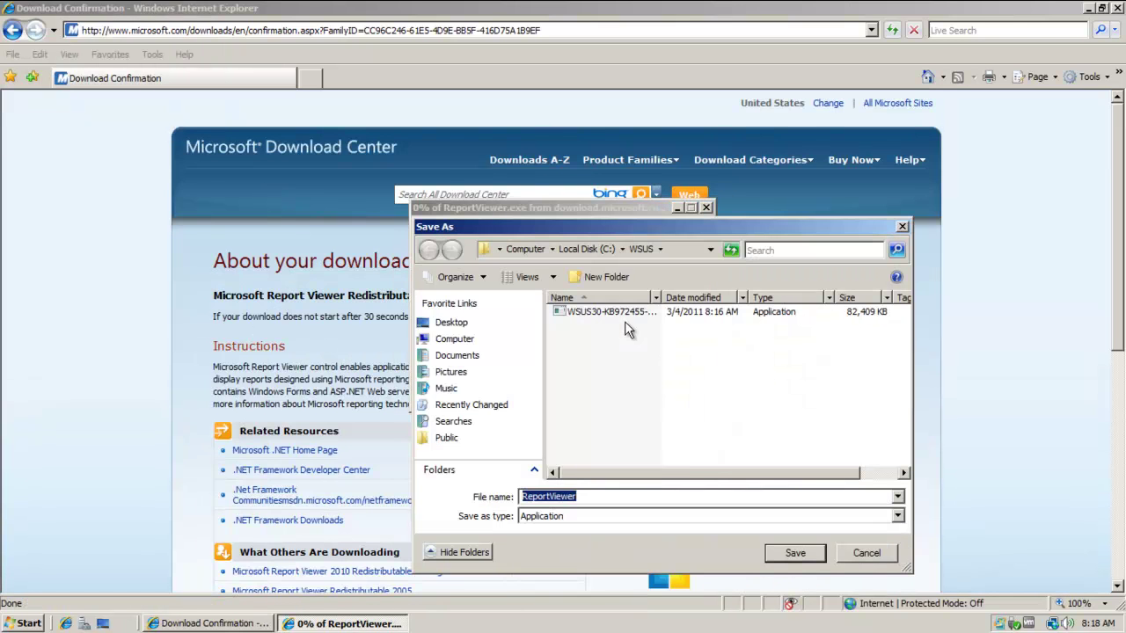
{"action": "left_click", "coordinate": [794, 553]}
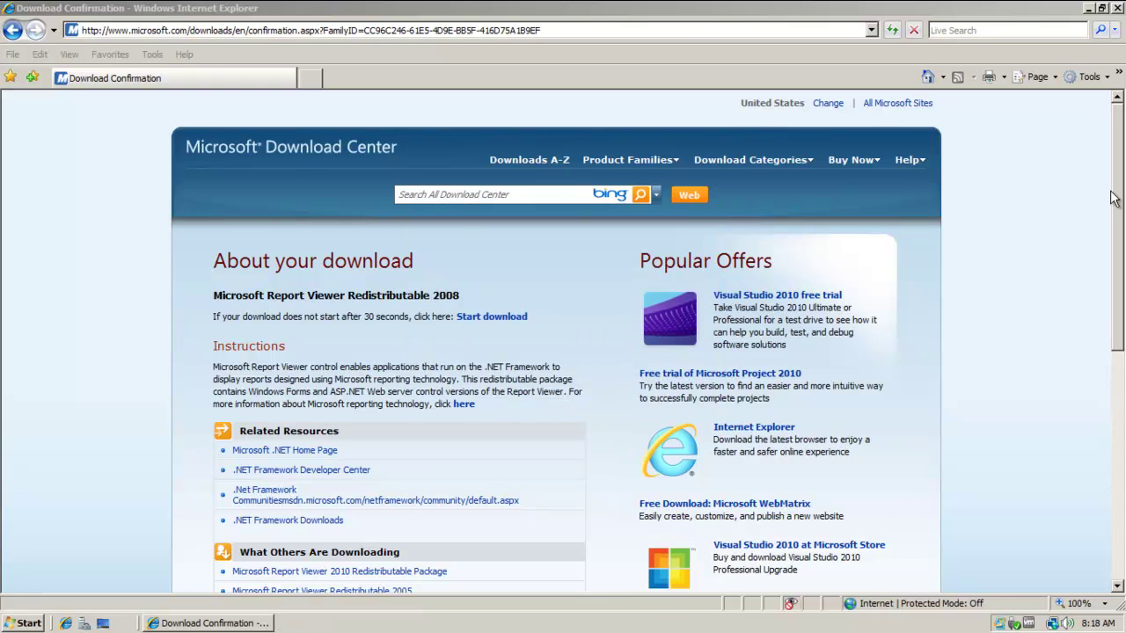
{"action": "scroll", "coordinate": [1112, 191], "scroll_direction": "down", "scroll_amount": 5}
{"action": "scroll", "coordinate": [1113, 192], "scroll_direction": "up", "scroll_amount": 5}
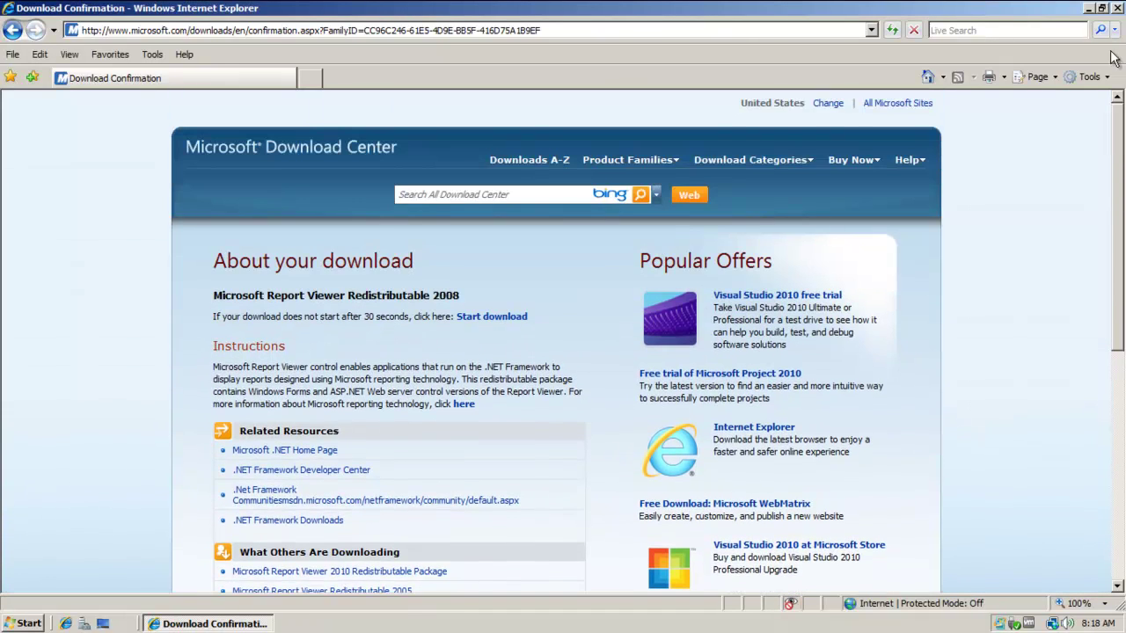
- Close the browser, open Server Manager and choose Web Server (IIS) as the role to add to the server
{"action": "left_click", "coordinate": [1117, 8]}
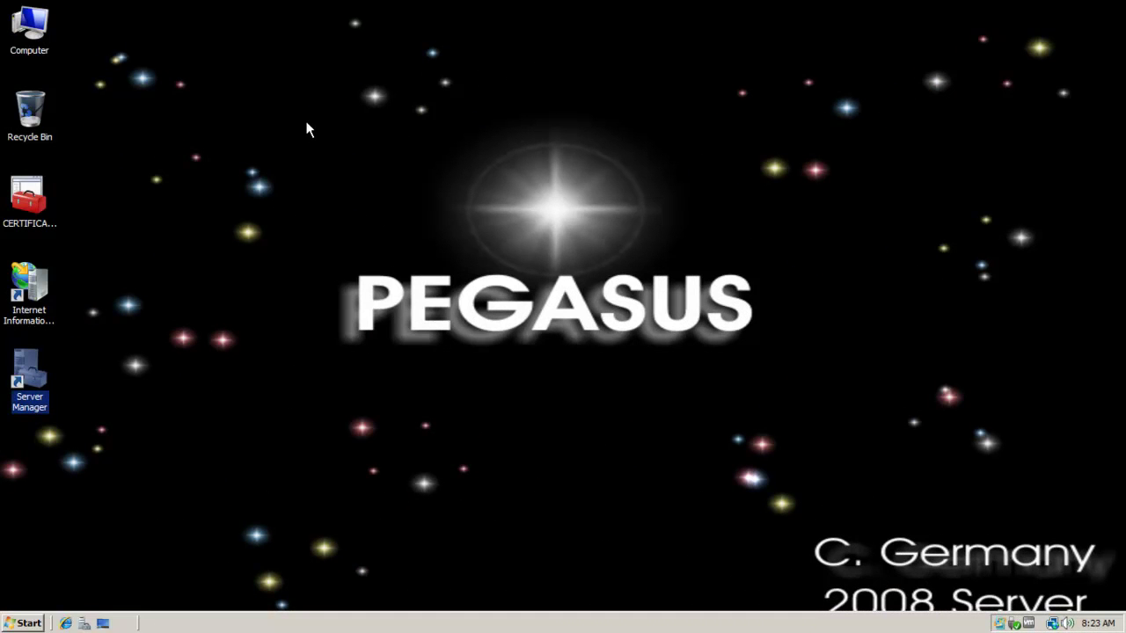
{"action": "double_click", "coordinate": [29, 374]}
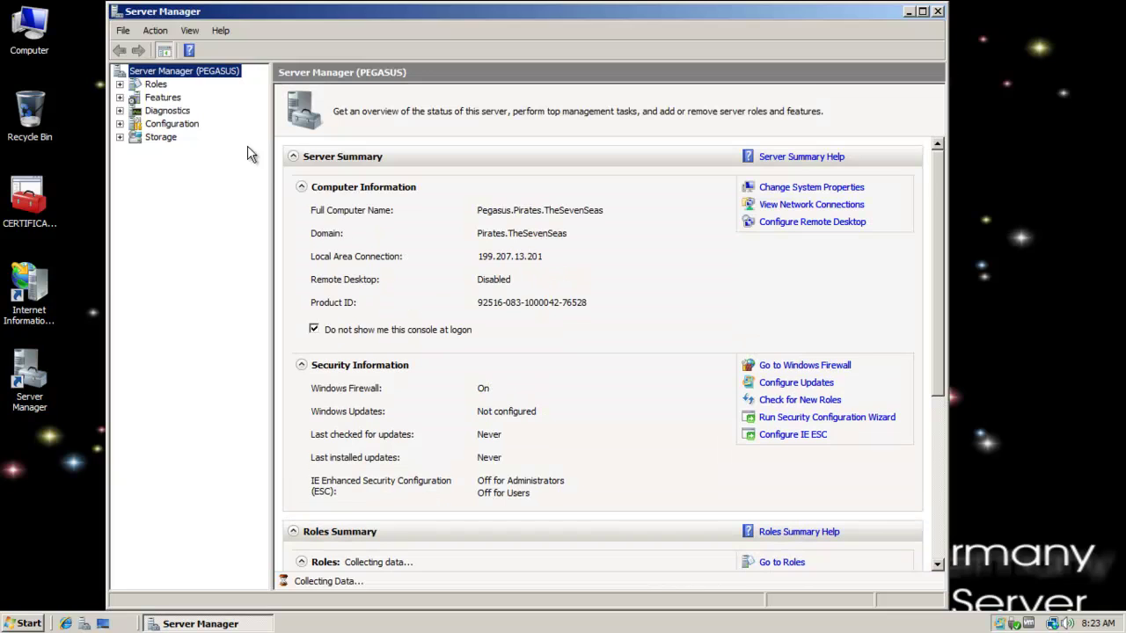
{"action": "left_click", "coordinate": [156, 84]}
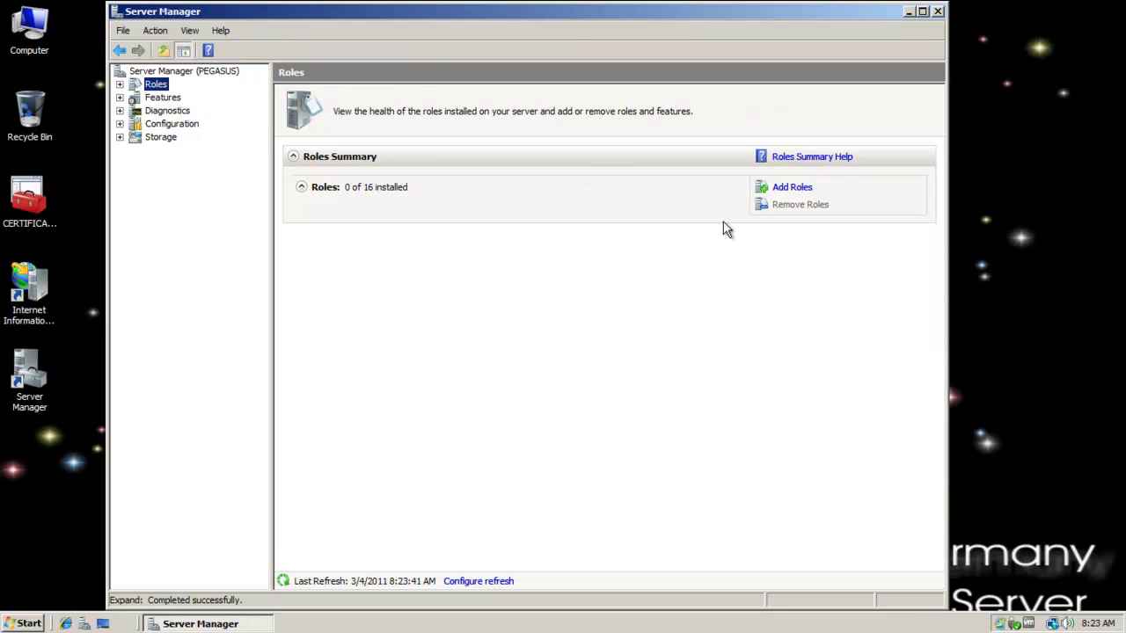
{"action": "left_click", "coordinate": [796, 190]}
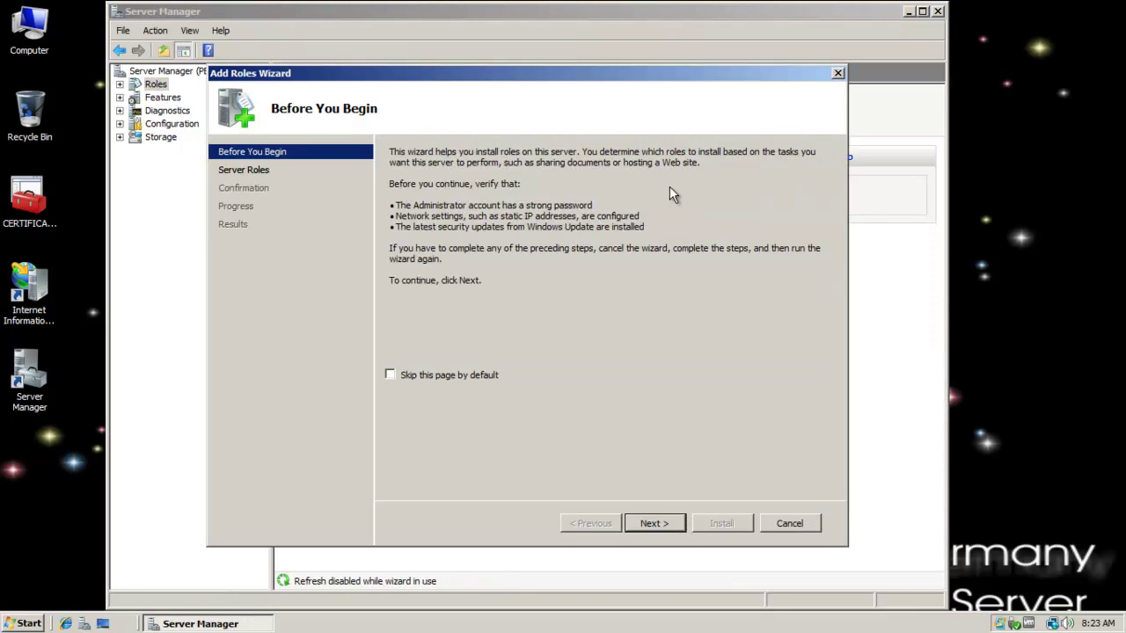
{"action": "left_click", "coordinate": [251, 176]}
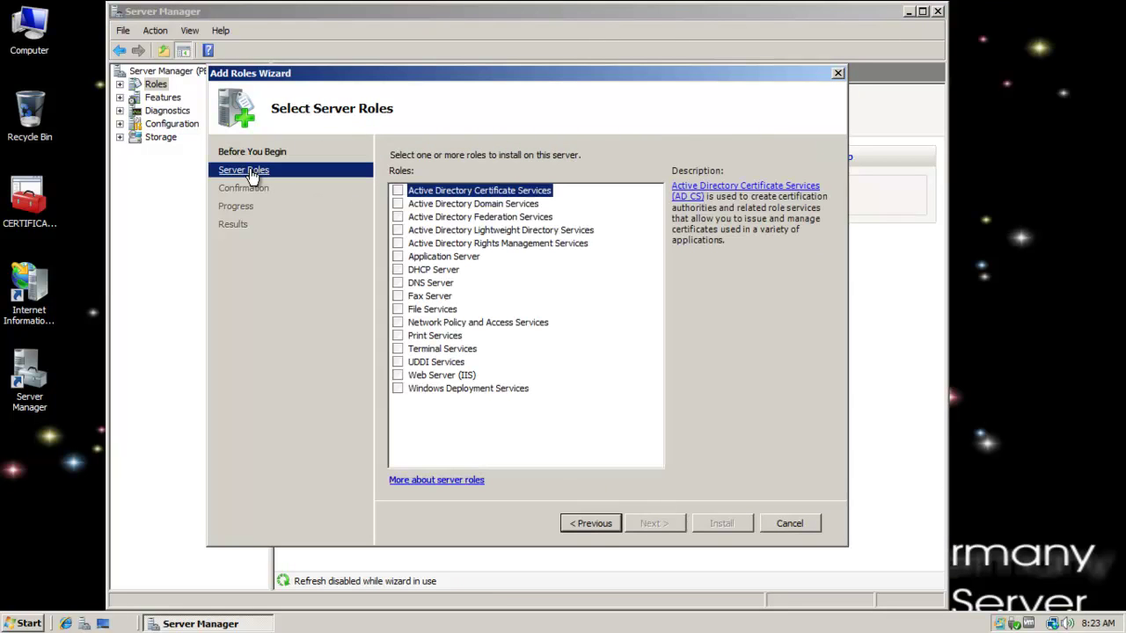
{"action": "left_click", "coordinate": [398, 377]}
{"action": "left_click", "coordinate": [668, 525]}
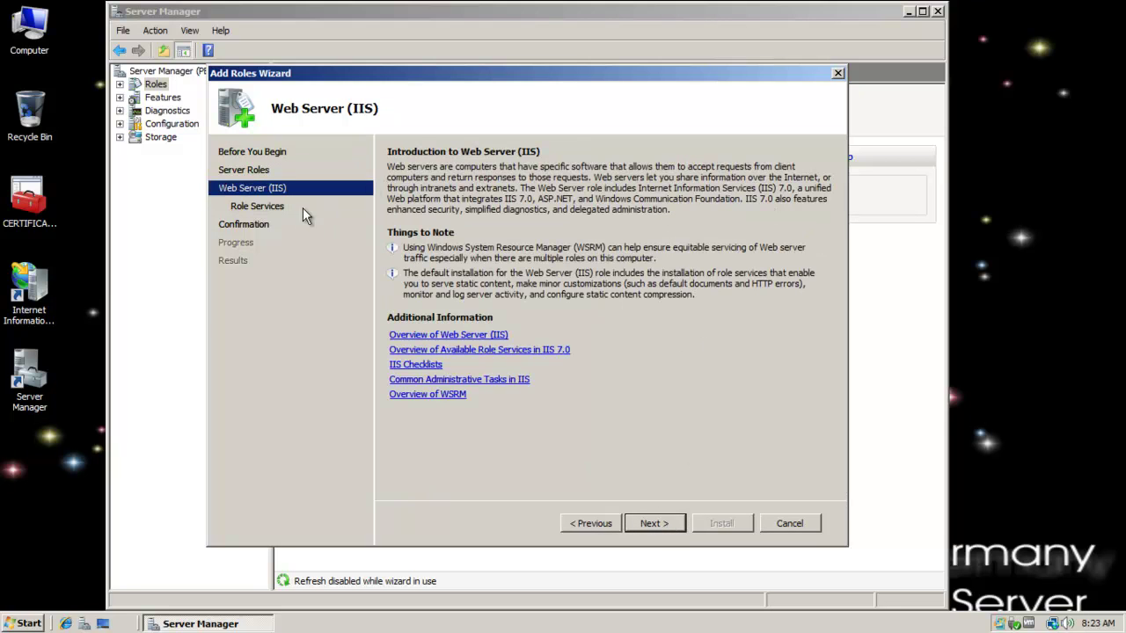
- Select the ASP.NET role service with its required services, plus Windows Authentication and IIS 6 Metabase Compatibility
{"action": "left_click", "coordinate": [264, 207]}
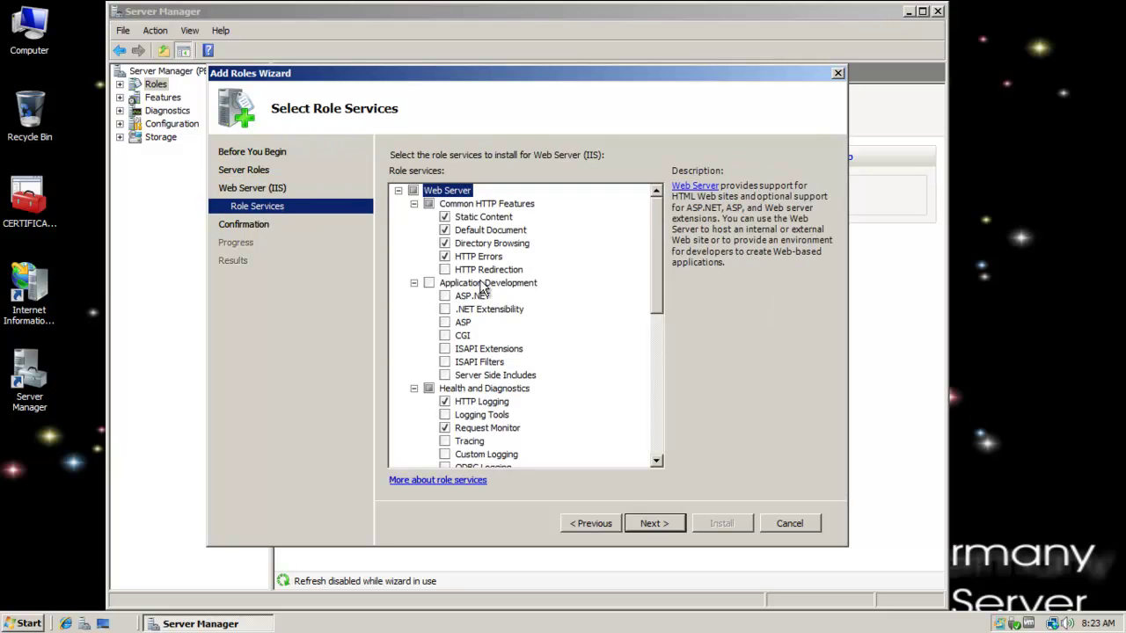
{"action": "left_click", "coordinate": [444, 296]}
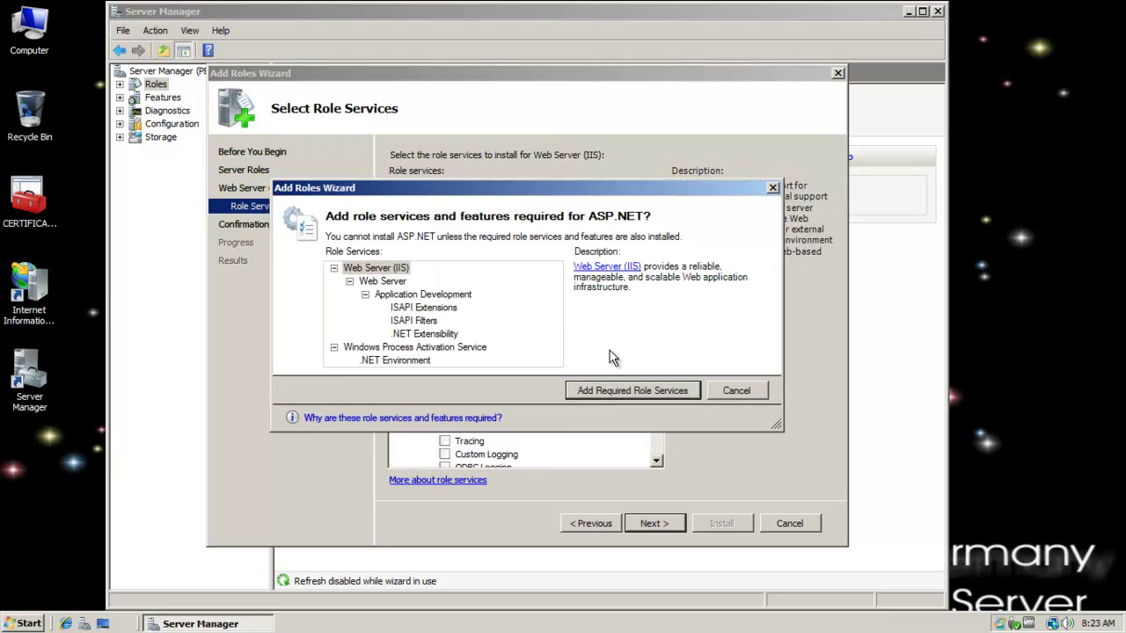
{"action": "left_click", "coordinate": [605, 392]}
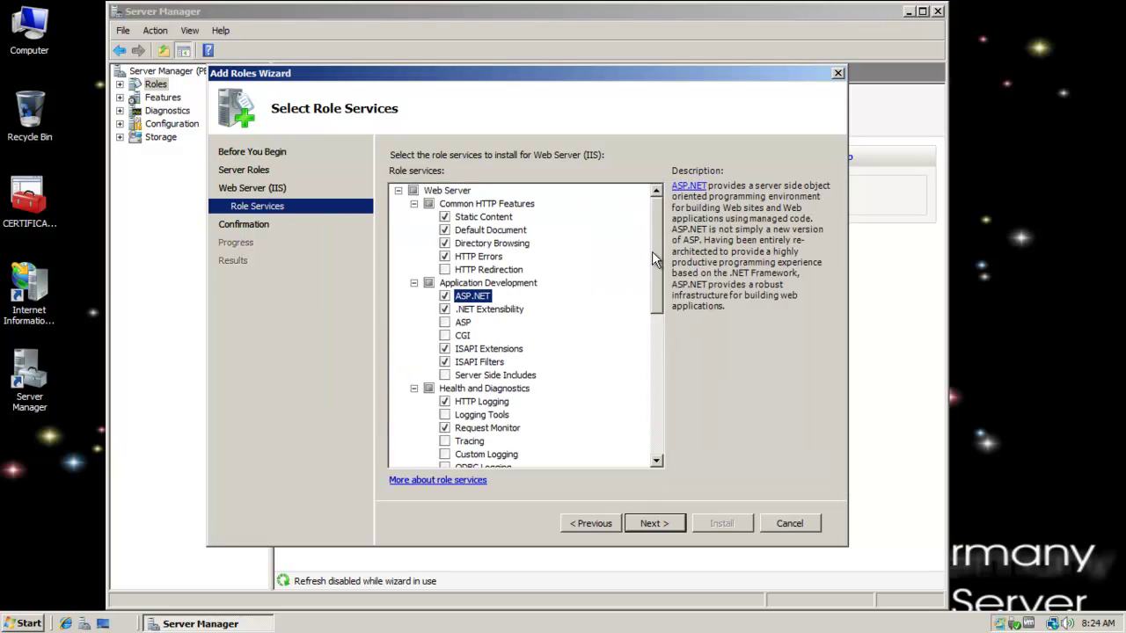
{"action": "left_click_drag", "start_coordinate": [655, 252], "coordinate": [655, 324]}
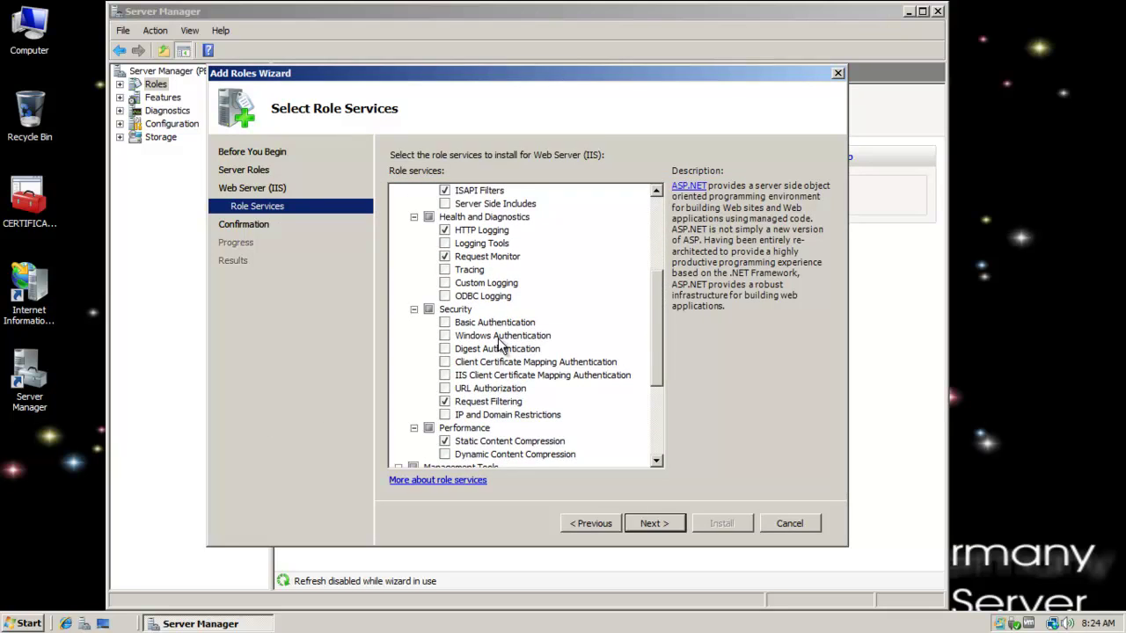
{"action": "left_click", "coordinate": [445, 336]}
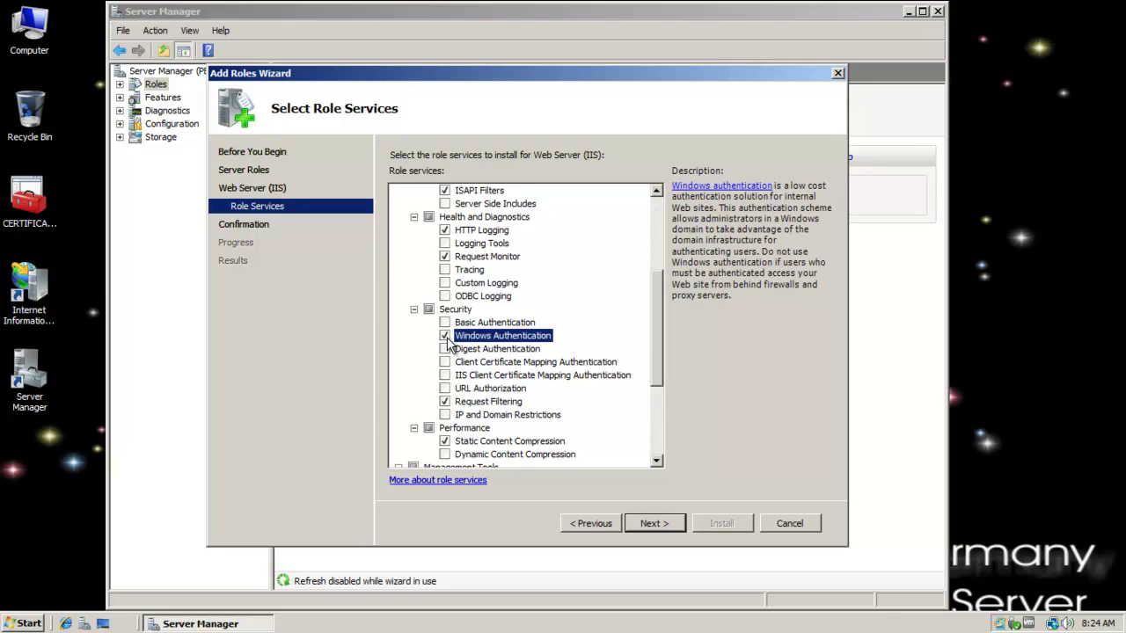
{"action": "left_click_drag", "start_coordinate": [654, 339], "coordinate": [654, 412]}
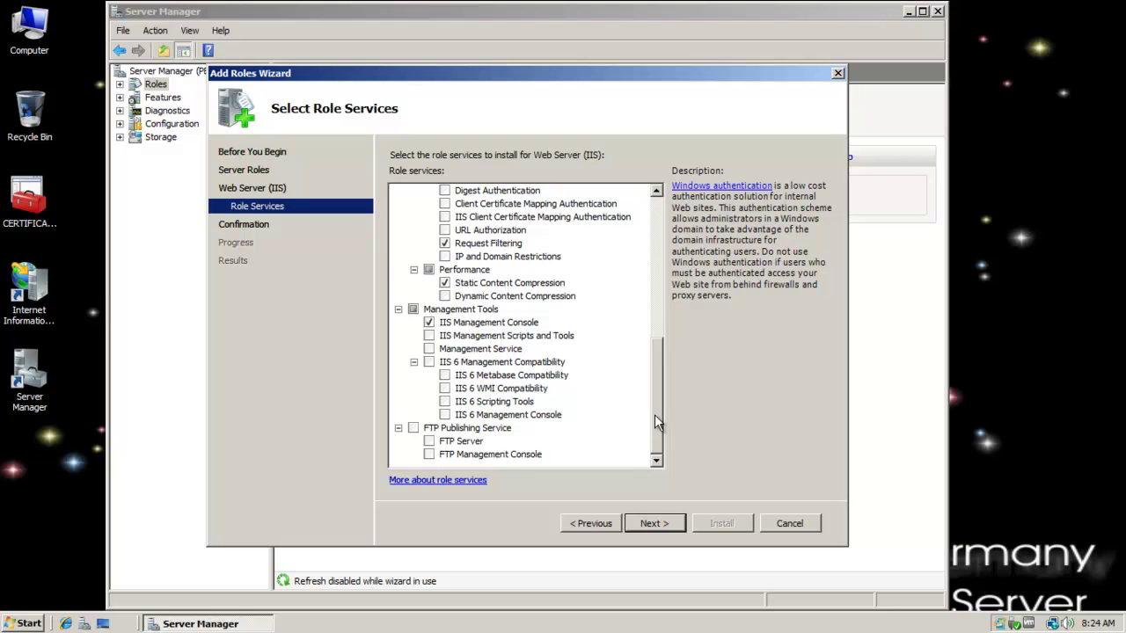
{"action": "left_click", "coordinate": [446, 376]}
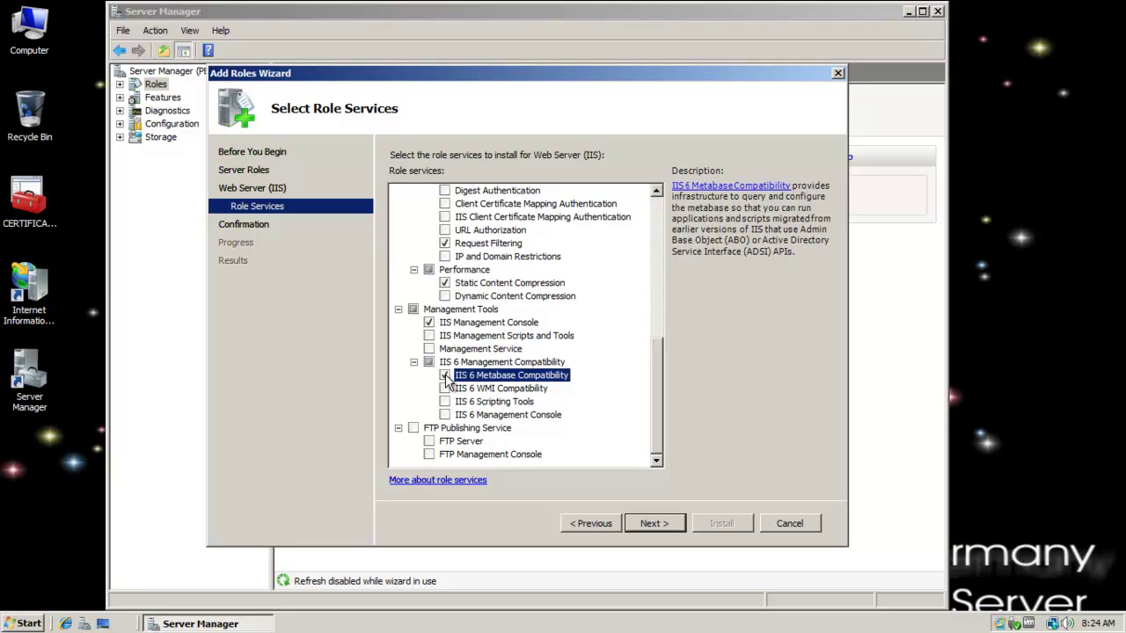
- Install the Web Server (IIS) role with the selected role services, then close the wizard and Server Manager
{"action": "left_click", "coordinate": [650, 524]}
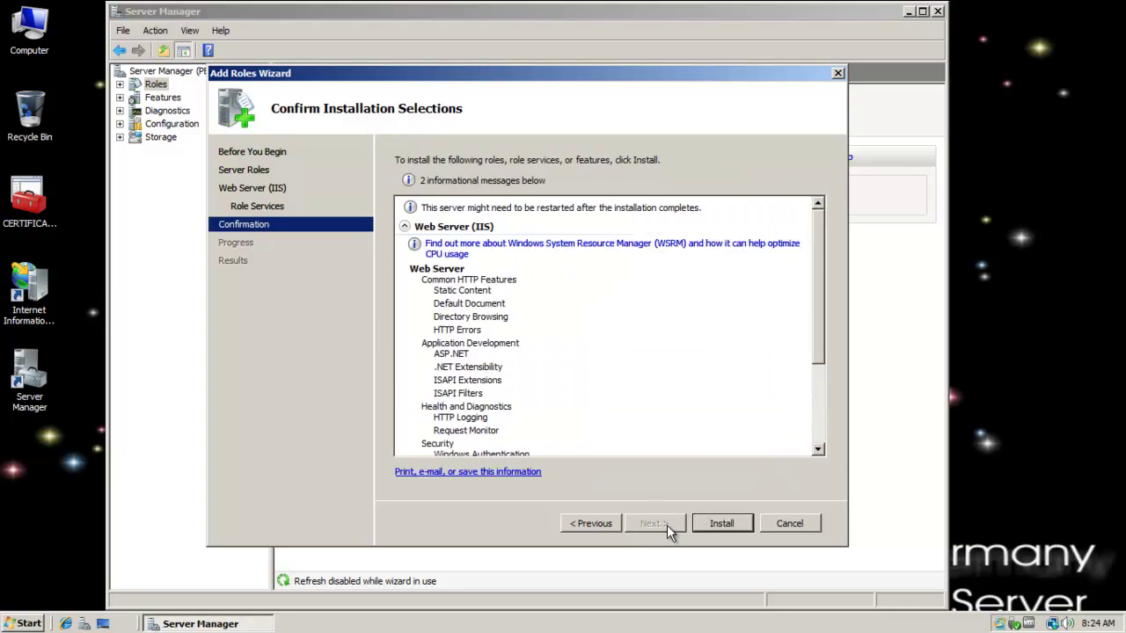
{"action": "left_click", "coordinate": [721, 523]}
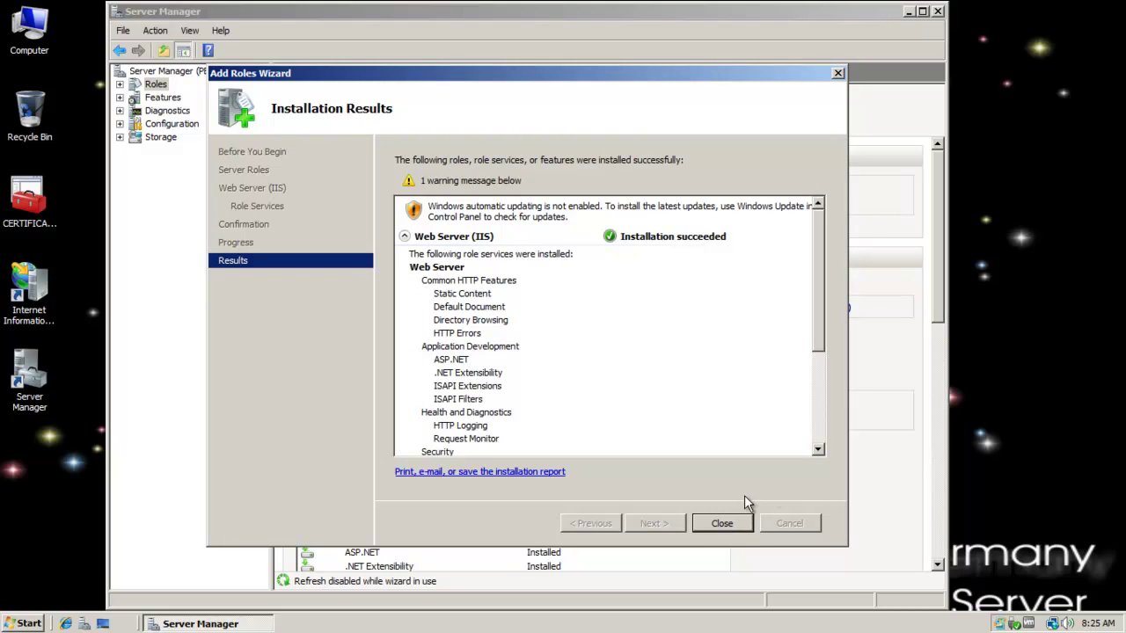
{"action": "left_click", "coordinate": [722, 523]}
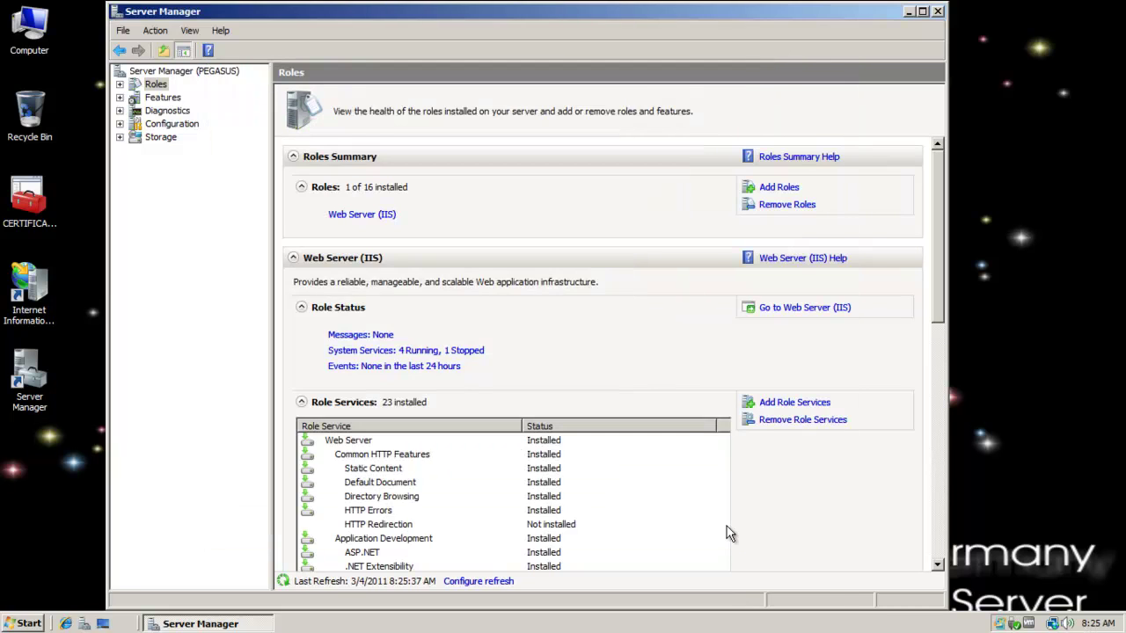
{"action": "left_click", "coordinate": [938, 11]}
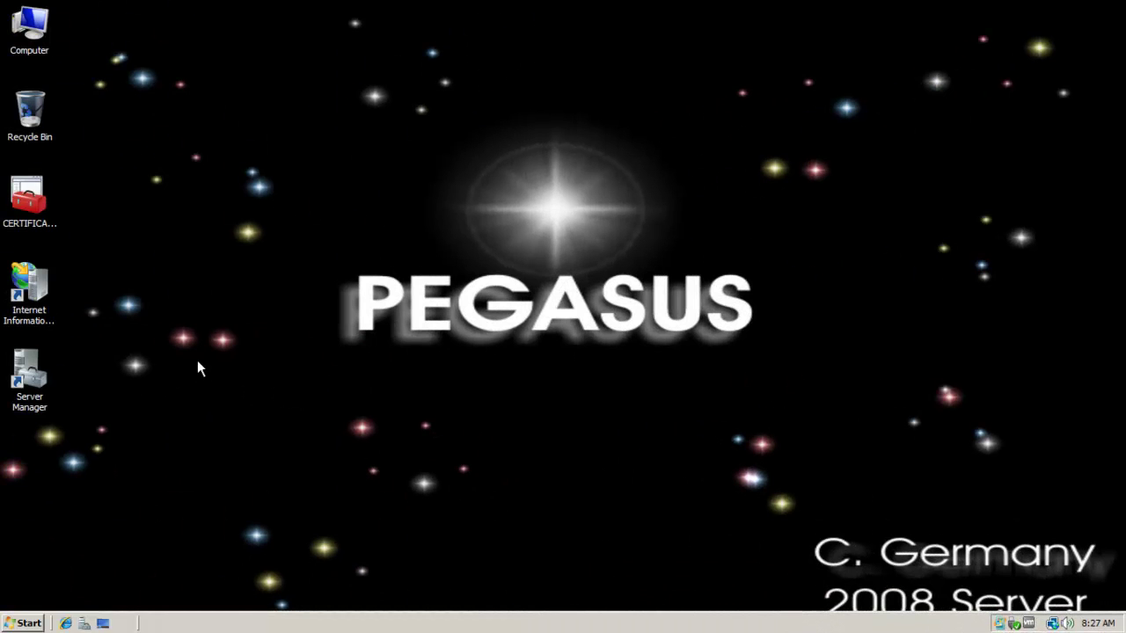
- Reopen Server Manager and select Windows Internal Database as a feature to add, agreeing to install it by itself
{"action": "double_click", "coordinate": [29, 378]}
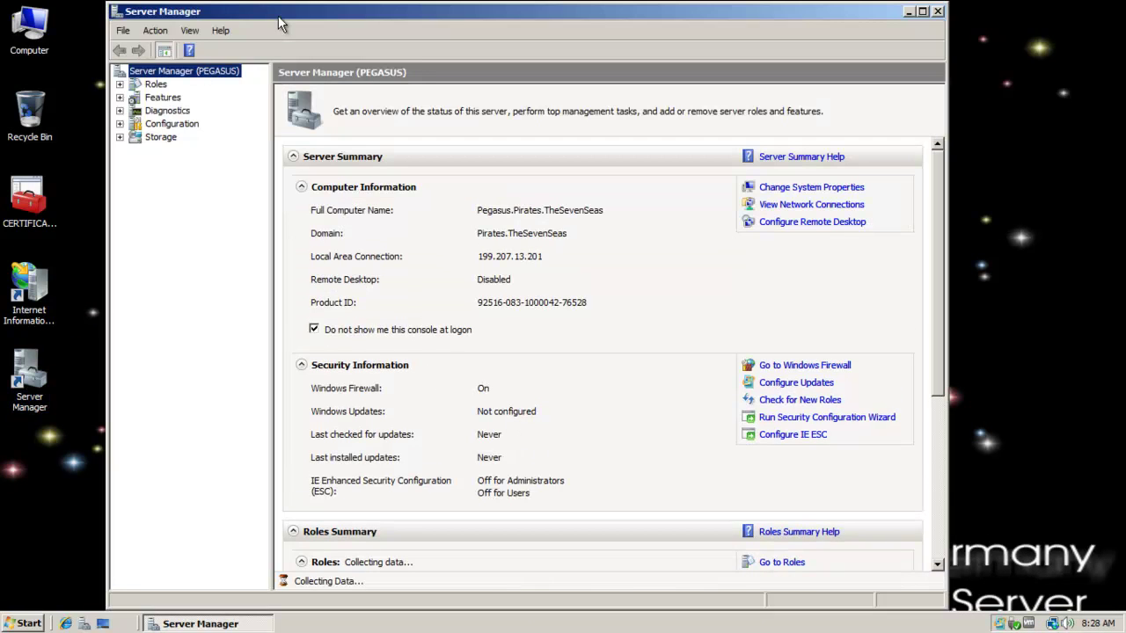
{"action": "left_click_drag", "start_coordinate": [296, 18], "coordinate": [310, 13]}
{"action": "left_click", "coordinate": [175, 93]}
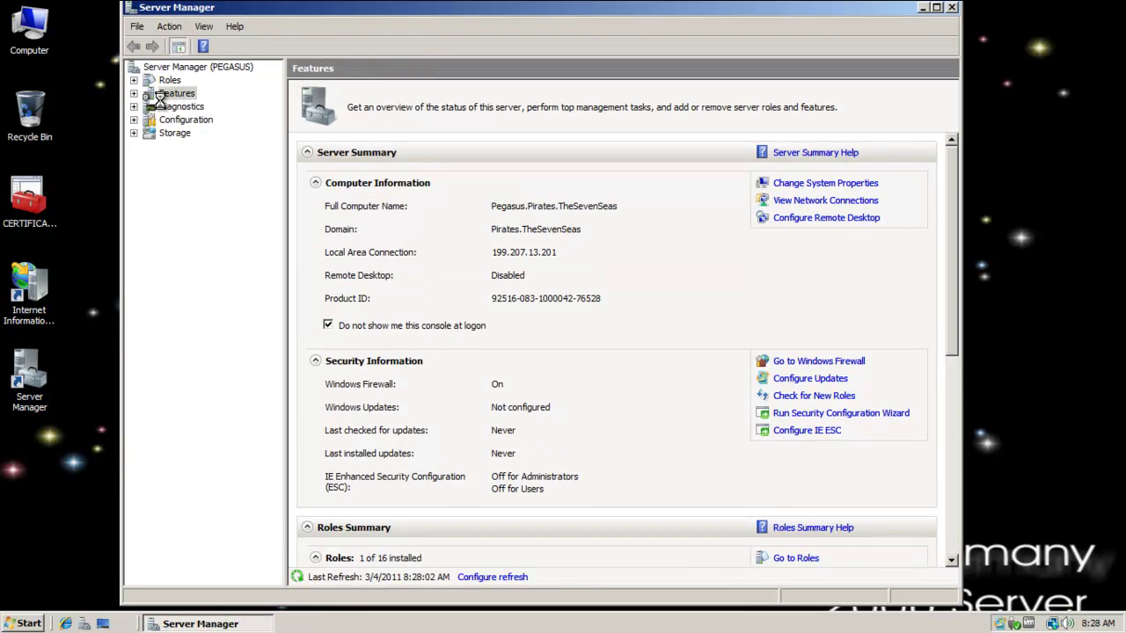
{"action": "left_click", "coordinate": [134, 94]}
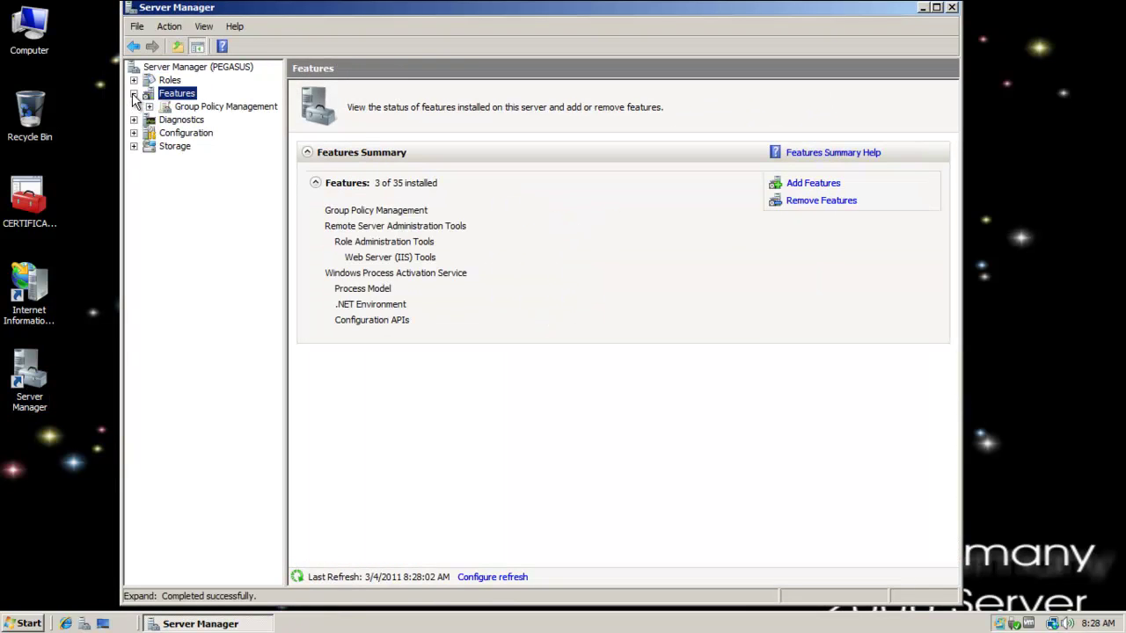
{"action": "left_click", "coordinate": [826, 185]}
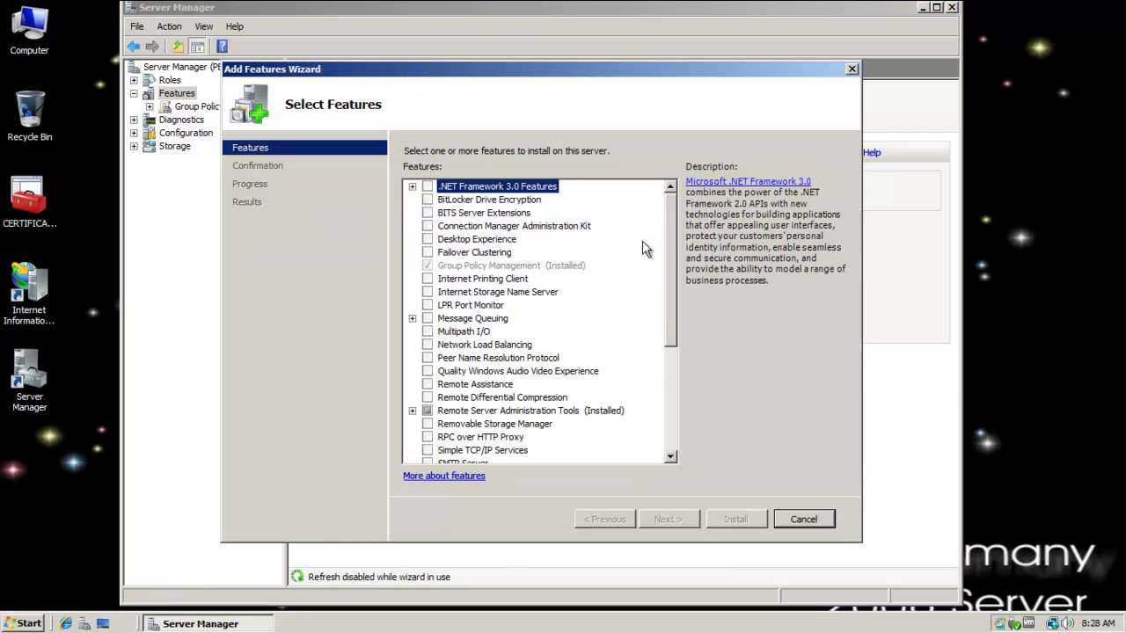
{"action": "left_click_drag", "start_coordinate": [677, 233], "coordinate": [673, 385]}
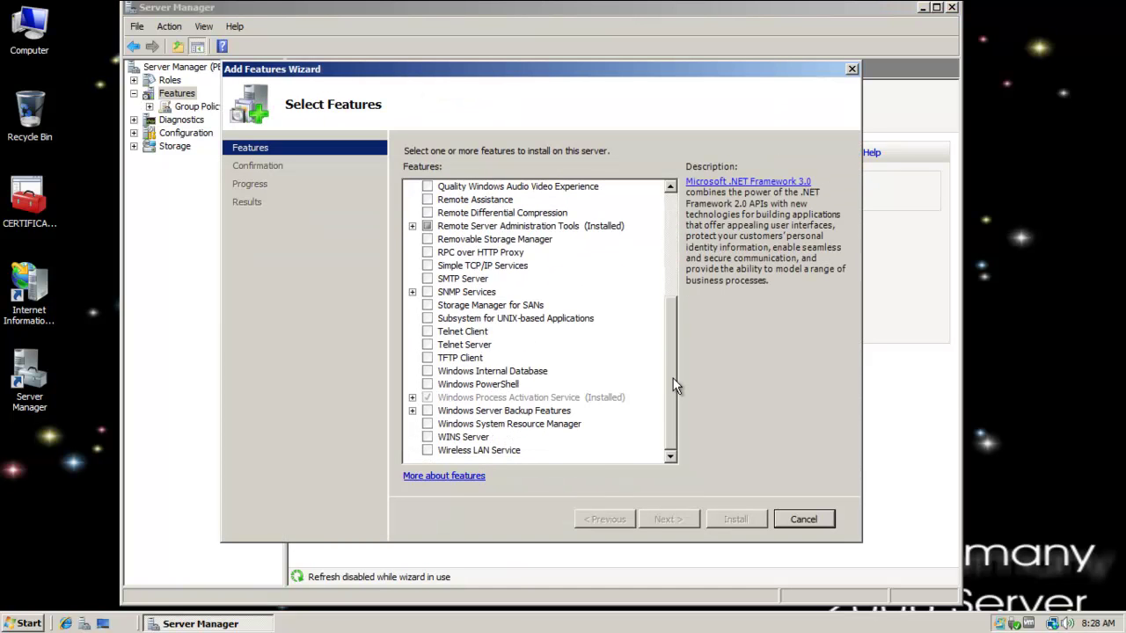
{"action": "left_click", "coordinate": [427, 371]}
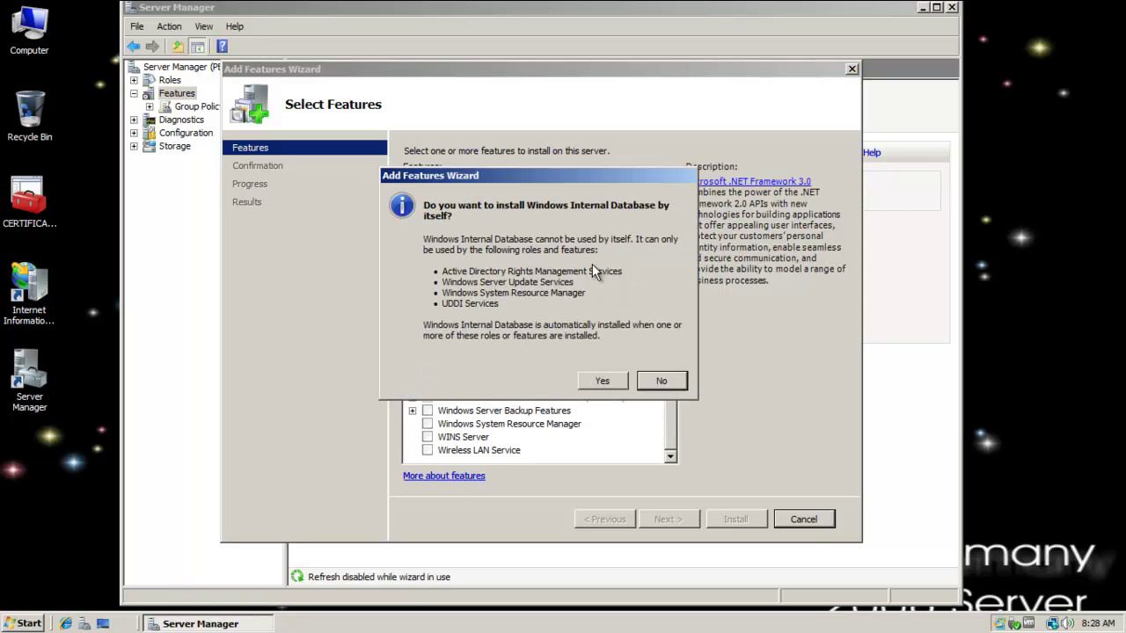
{"action": "left_click", "coordinate": [605, 381]}
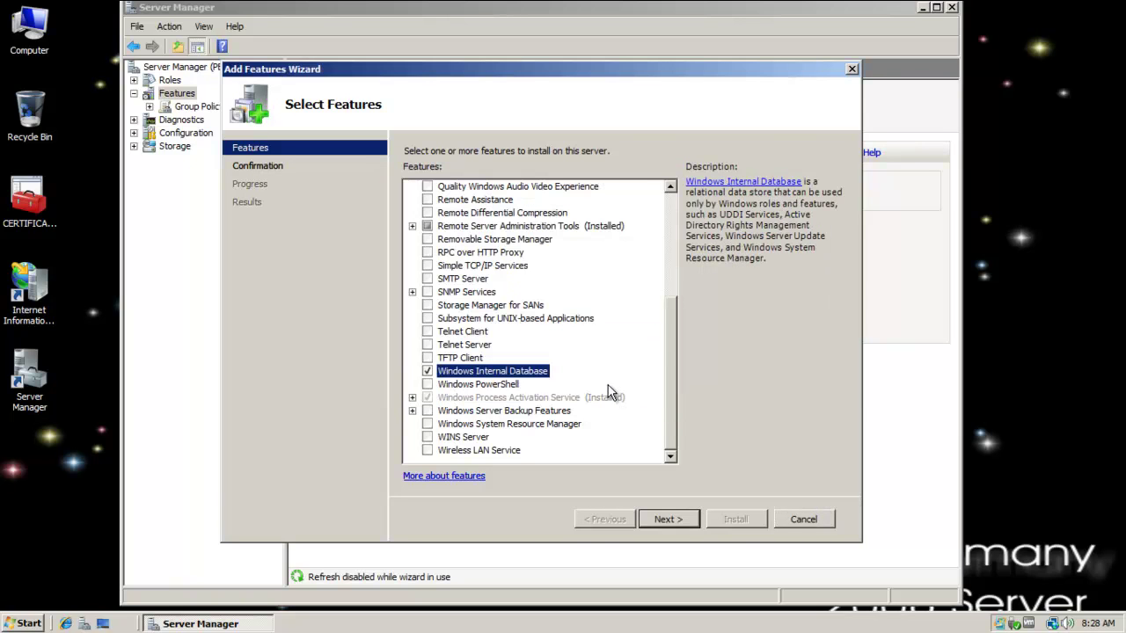
- Install the Windows Internal Database feature, then close the wizard and Server Manager
{"action": "left_click", "coordinate": [666, 519]}
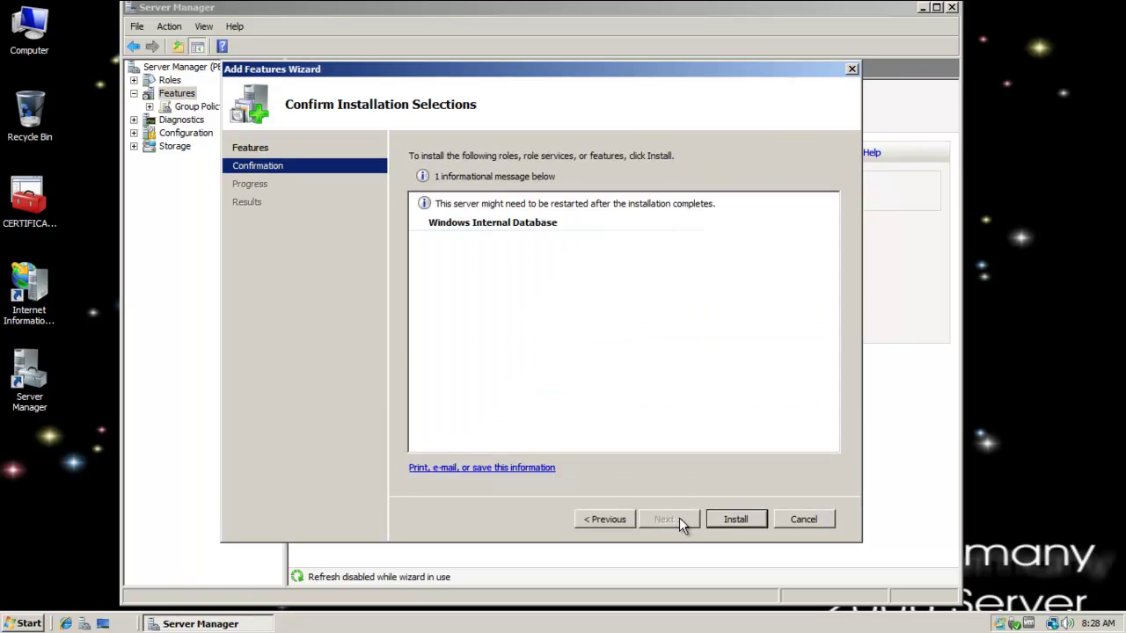
{"action": "left_click", "coordinate": [739, 521]}
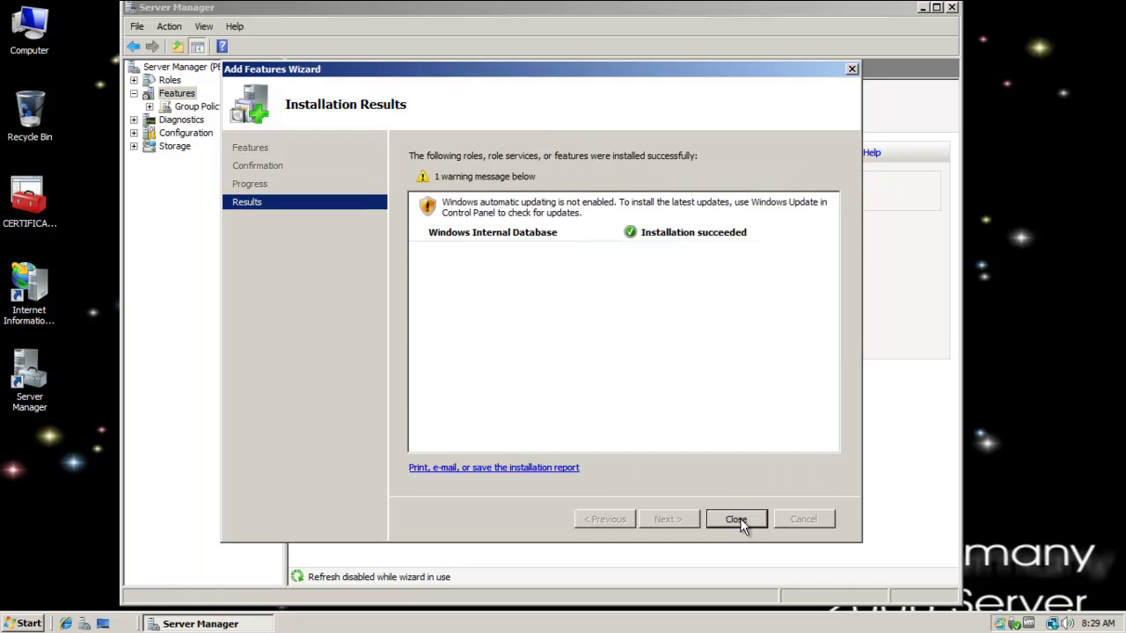
{"action": "left_click", "coordinate": [740, 518]}
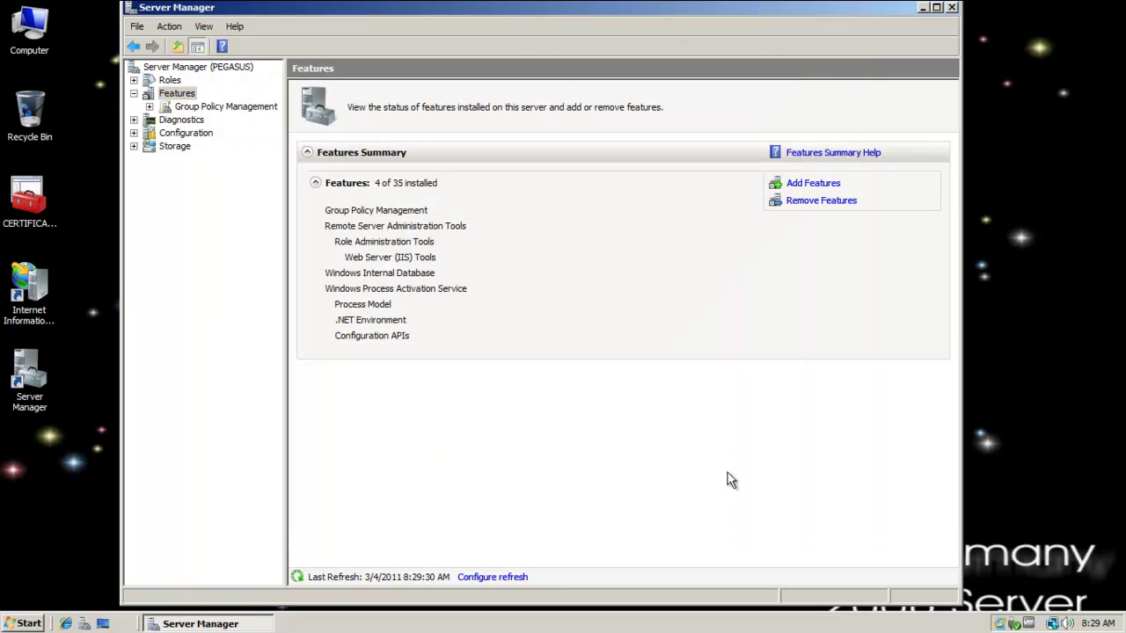
{"action": "left_click", "coordinate": [954, 7]}
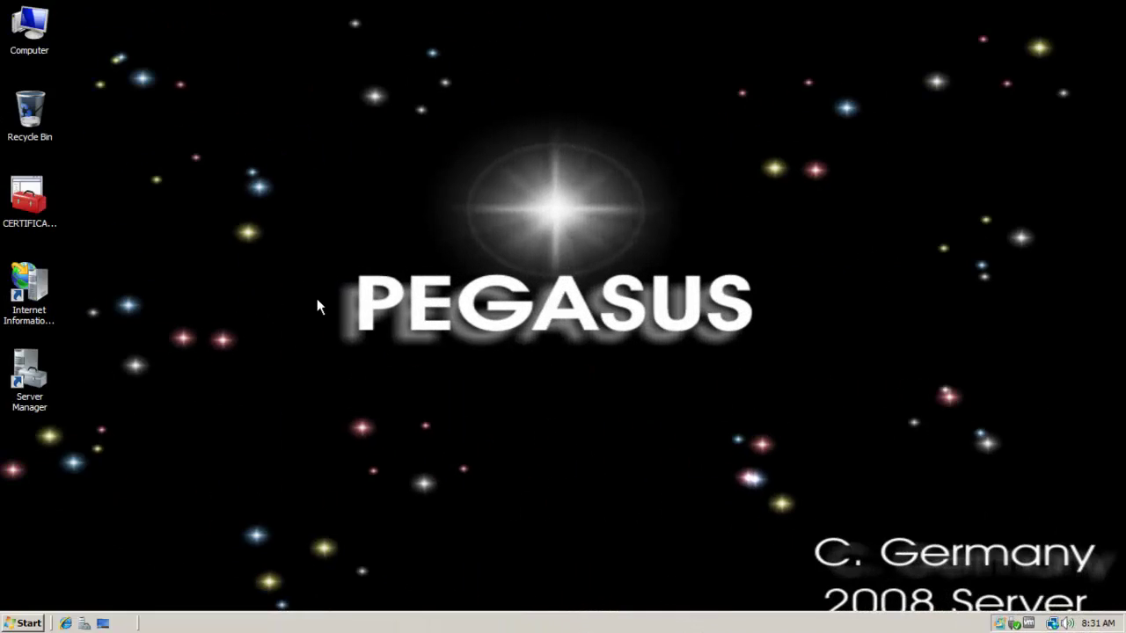
- Open the C:\WSUS folder in Windows Explorer
{"action": "double_click", "coordinate": [29, 26]}
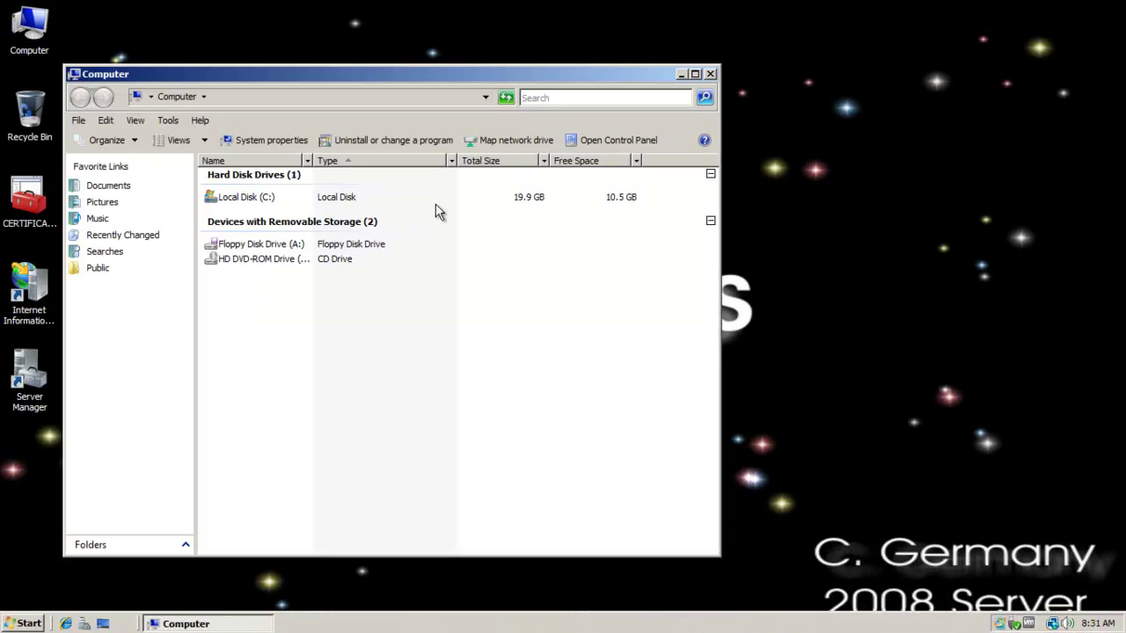
{"action": "double_click", "coordinate": [247, 199]}
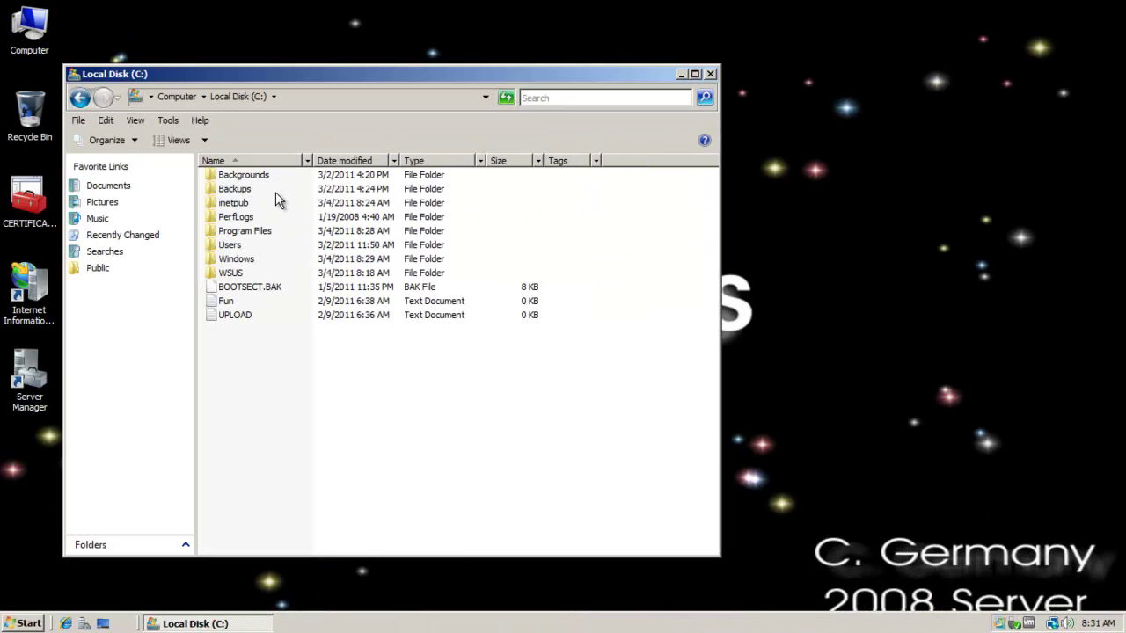
{"action": "double_click", "coordinate": [242, 273]}
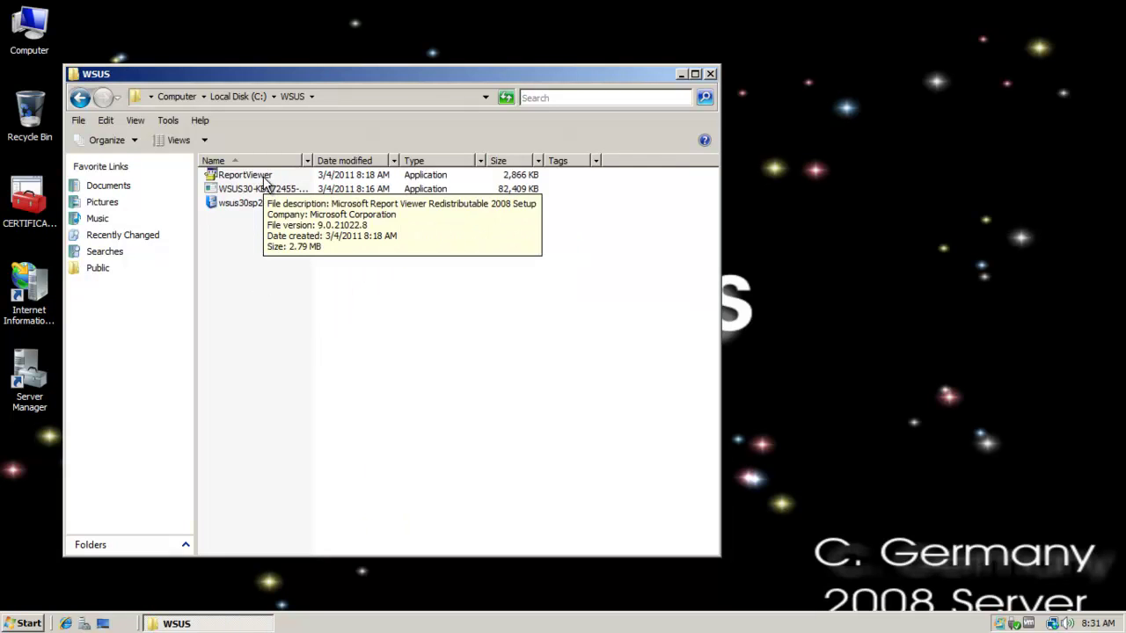
- In Folder Options, show hidden files and folders, and stop hiding known file extensions and protected operating system files
{"action": "left_click", "coordinate": [168, 120]}
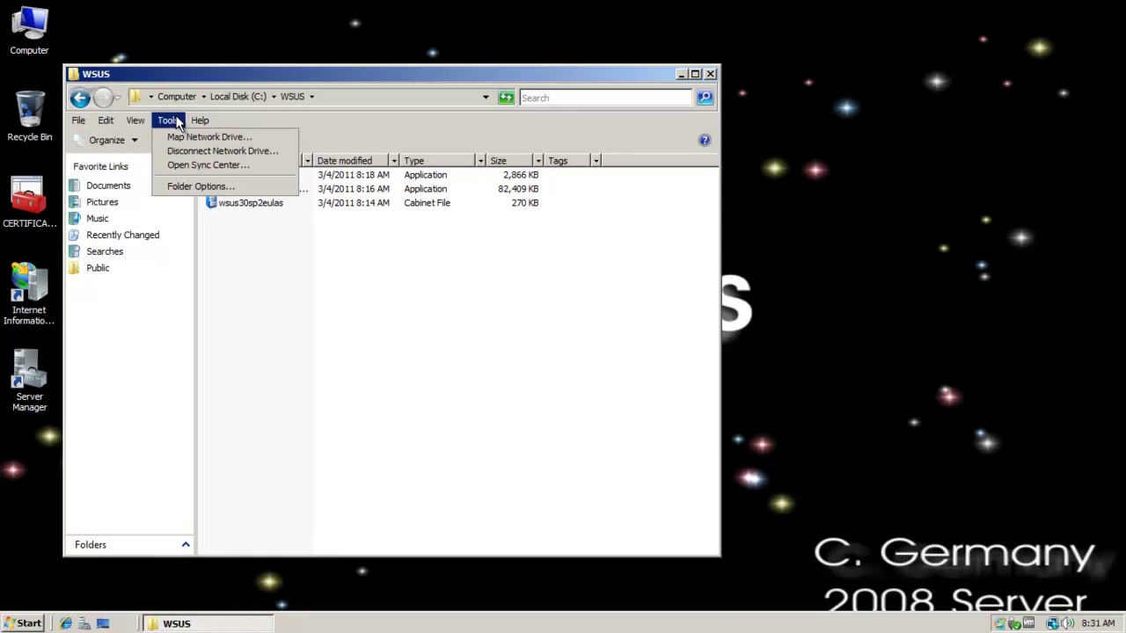
{"action": "left_click", "coordinate": [195, 186]}
{"action": "left_click", "coordinate": [143, 159]}
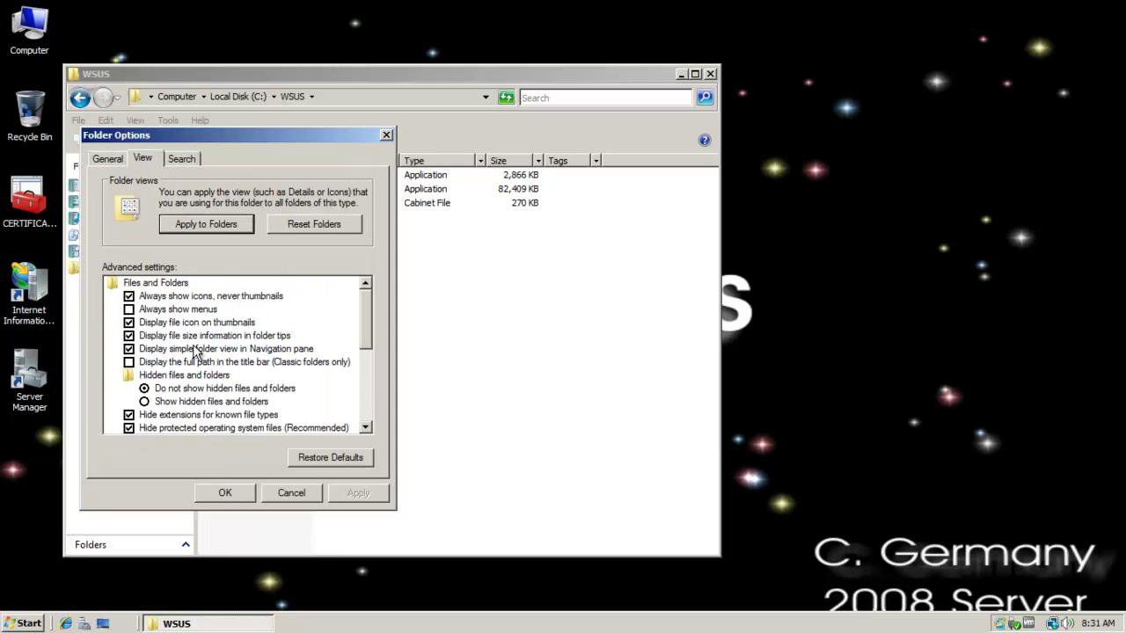
{"action": "left_click", "coordinate": [170, 402]}
{"action": "left_click", "coordinate": [148, 416]}
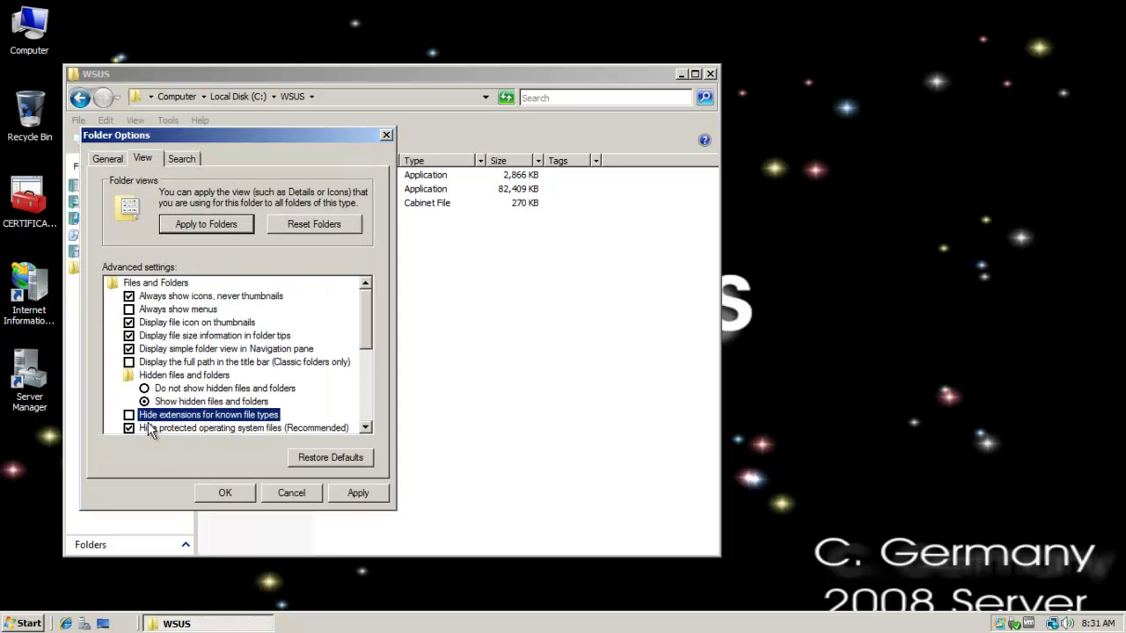
{"action": "left_click", "coordinate": [147, 426]}
{"action": "left_click", "coordinate": [696, 341]}
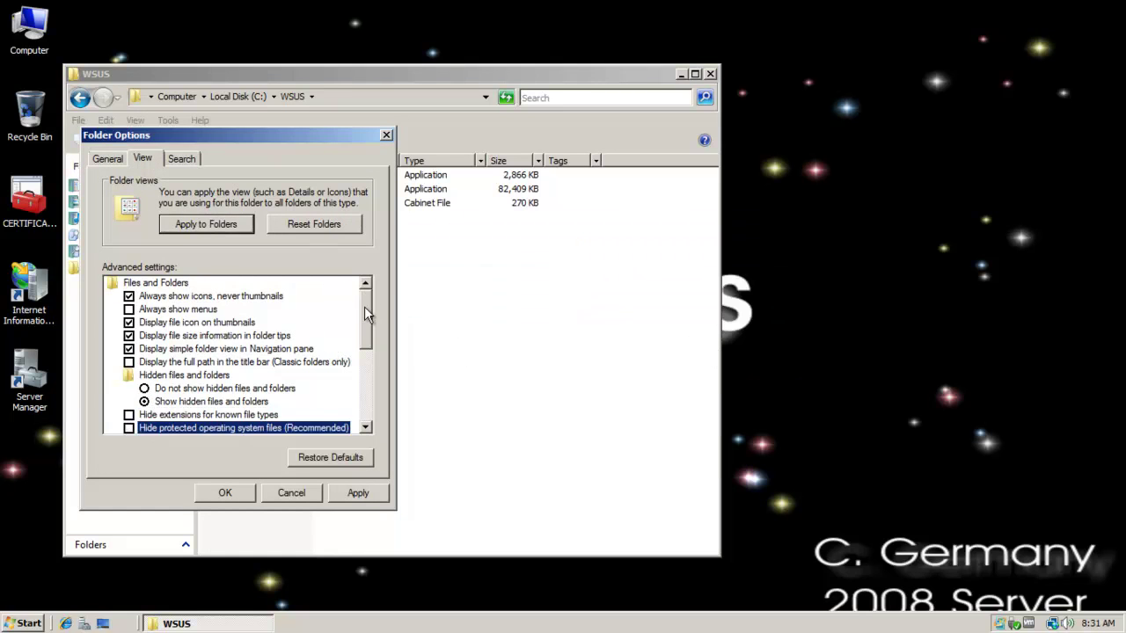
- Turn off Use Sharing Wizard and apply the folder options, then size all columns of the file list to fit
{"action": "scroll", "coordinate": [367, 307], "scroll_direction": "down", "scroll_amount": 1}
{"action": "scroll", "coordinate": [368, 312], "scroll_direction": "down", "scroll_amount": 4}
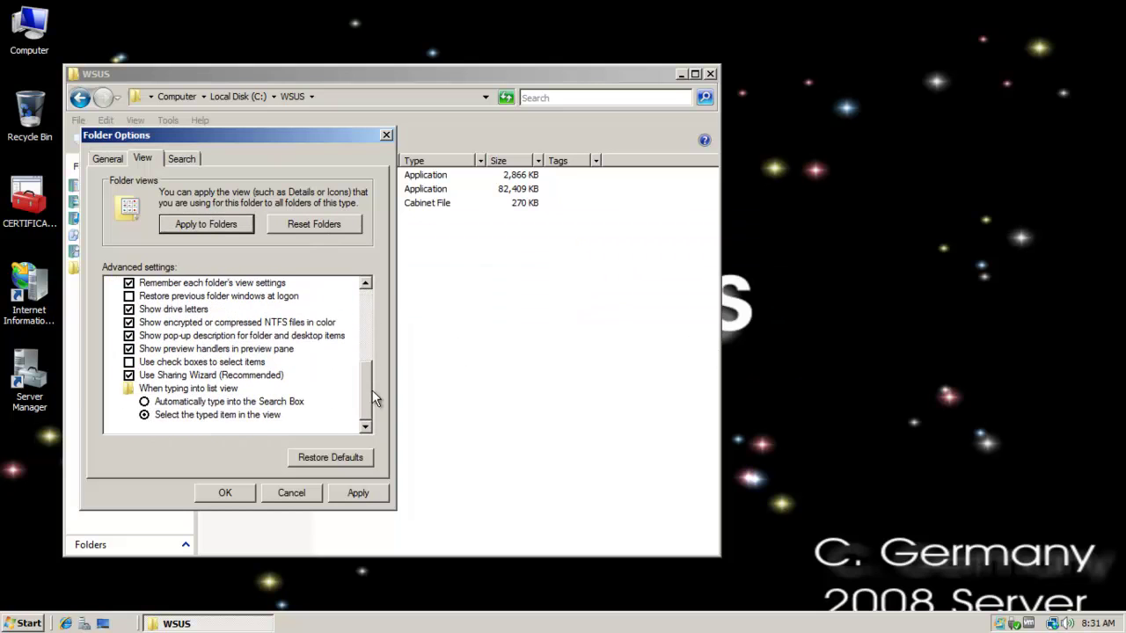
{"action": "left_click", "coordinate": [129, 375]}
{"action": "left_click", "coordinate": [358, 493]}
{"action": "left_click", "coordinate": [226, 493]}
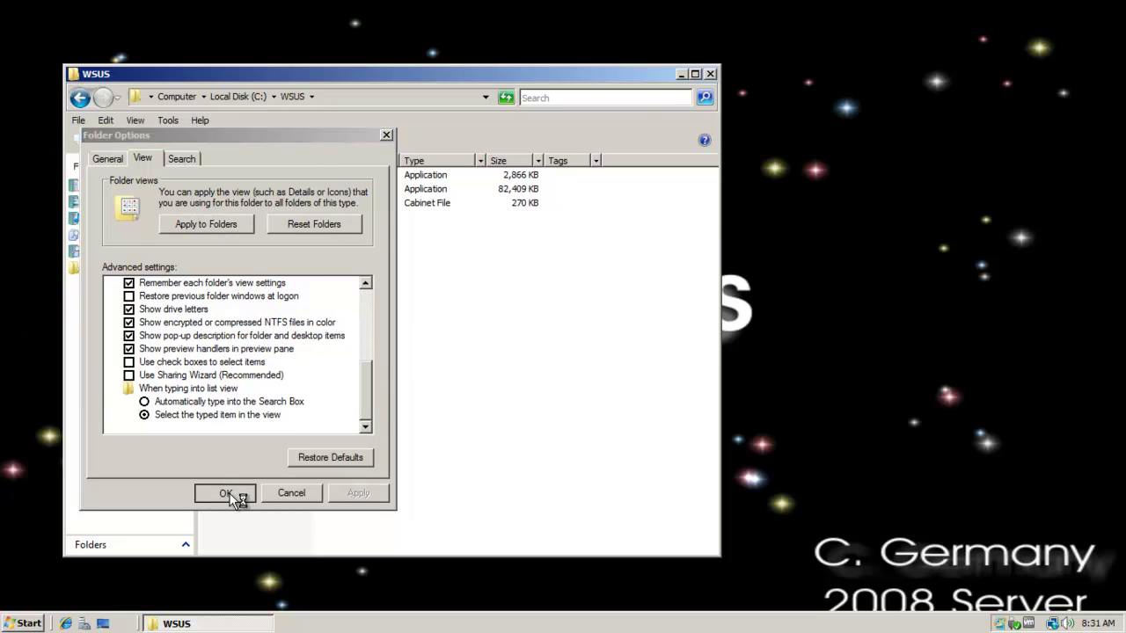
{"action": "right_click", "coordinate": [281, 163]}
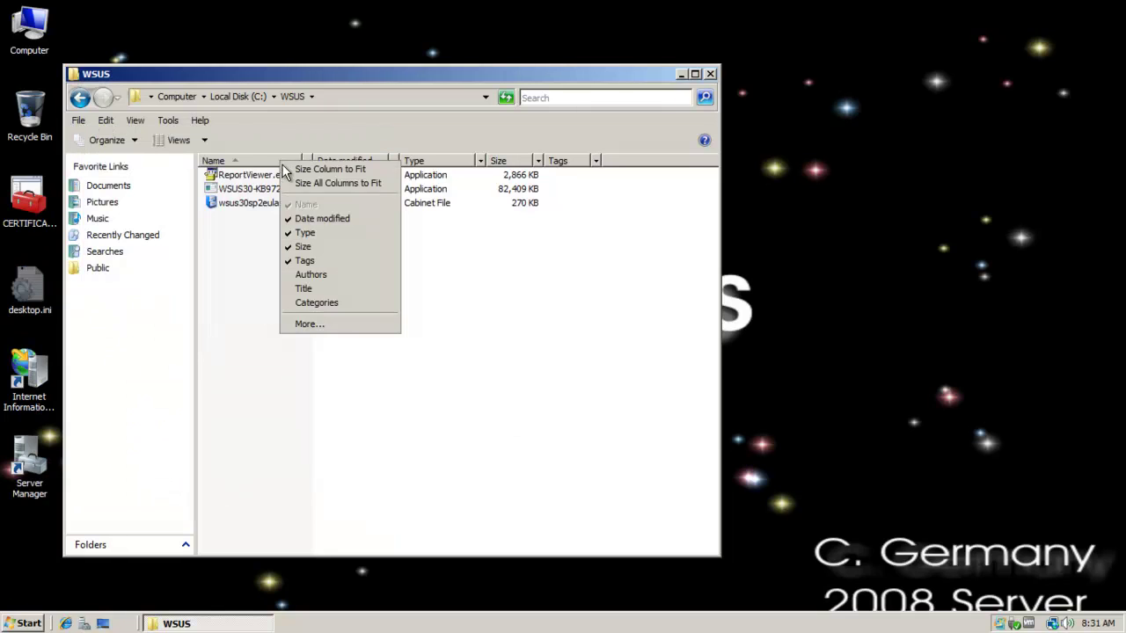
{"action": "left_click", "coordinate": [338, 183]}
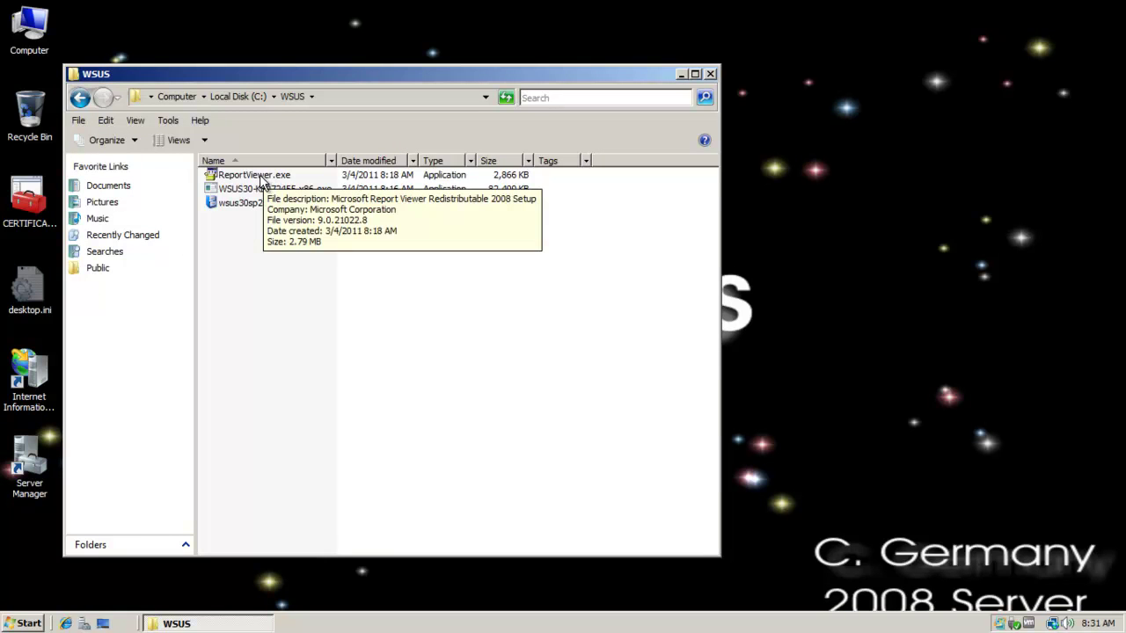
- Run ReportViewer.exe and install Microsoft Report Viewer Redistributable 2008, accepting the license terms and closing the completed setup
{"action": "double_click", "coordinate": [261, 180]}
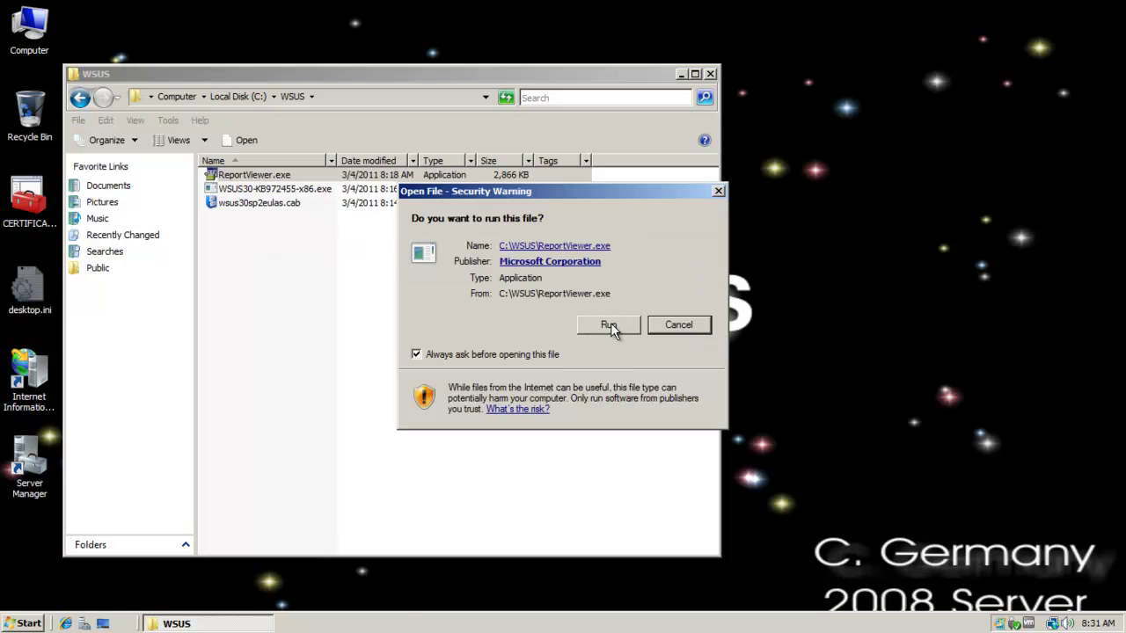
{"action": "left_click", "coordinate": [609, 326]}
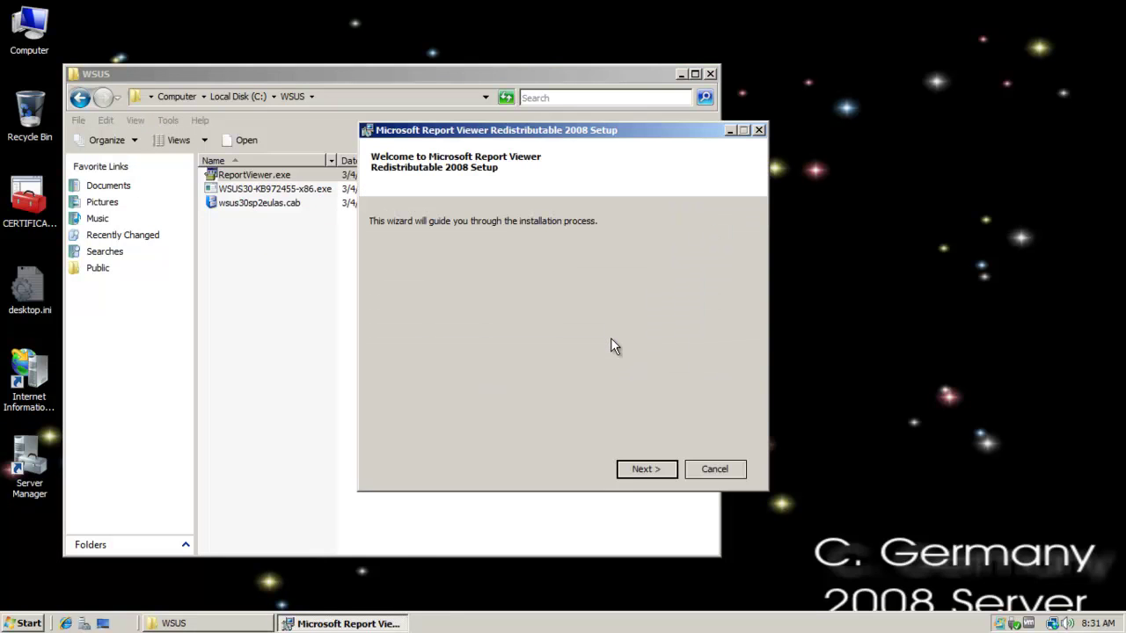
{"action": "left_click", "coordinate": [643, 469]}
{"action": "left_click", "coordinate": [456, 440]}
{"action": "left_click", "coordinate": [641, 468]}
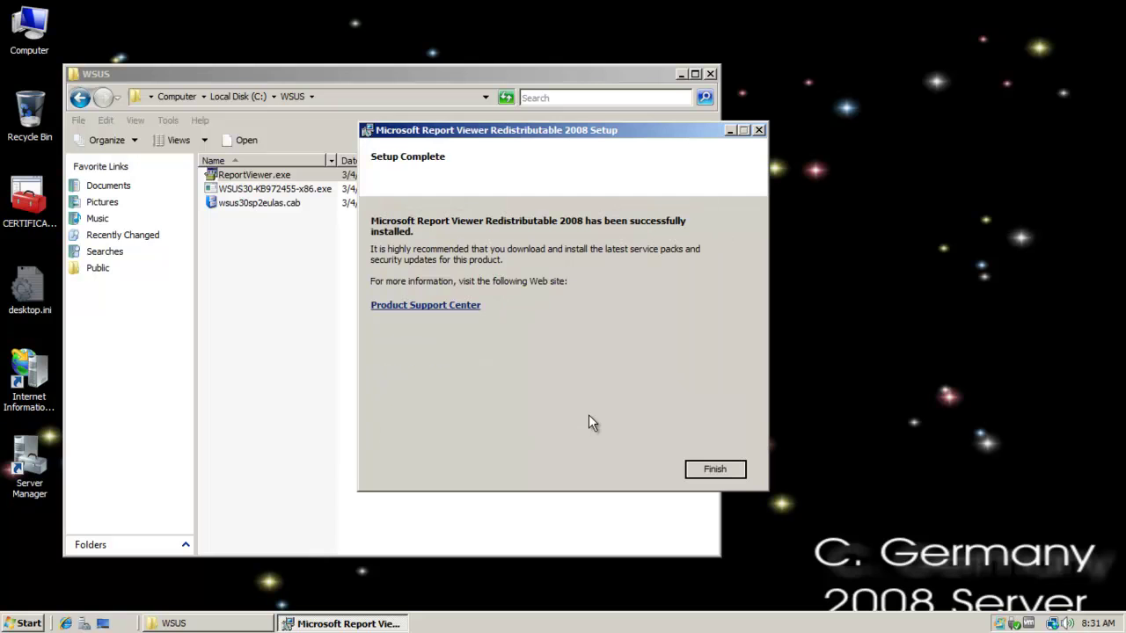
{"action": "left_click", "coordinate": [728, 473]}
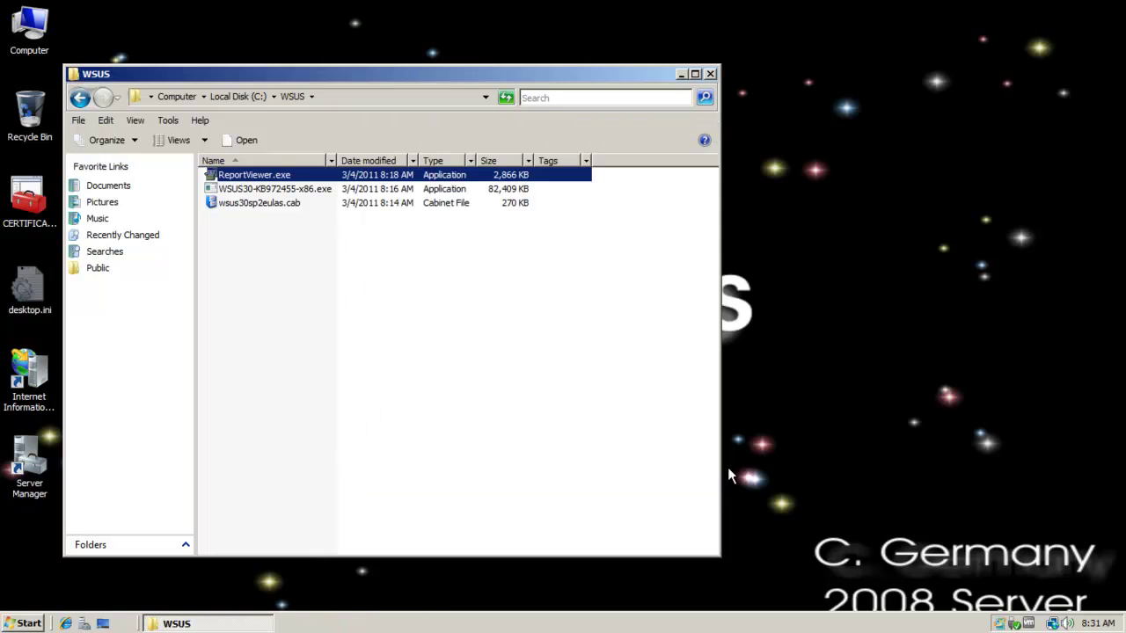
{"action": "left_click", "coordinate": [442, 391]}
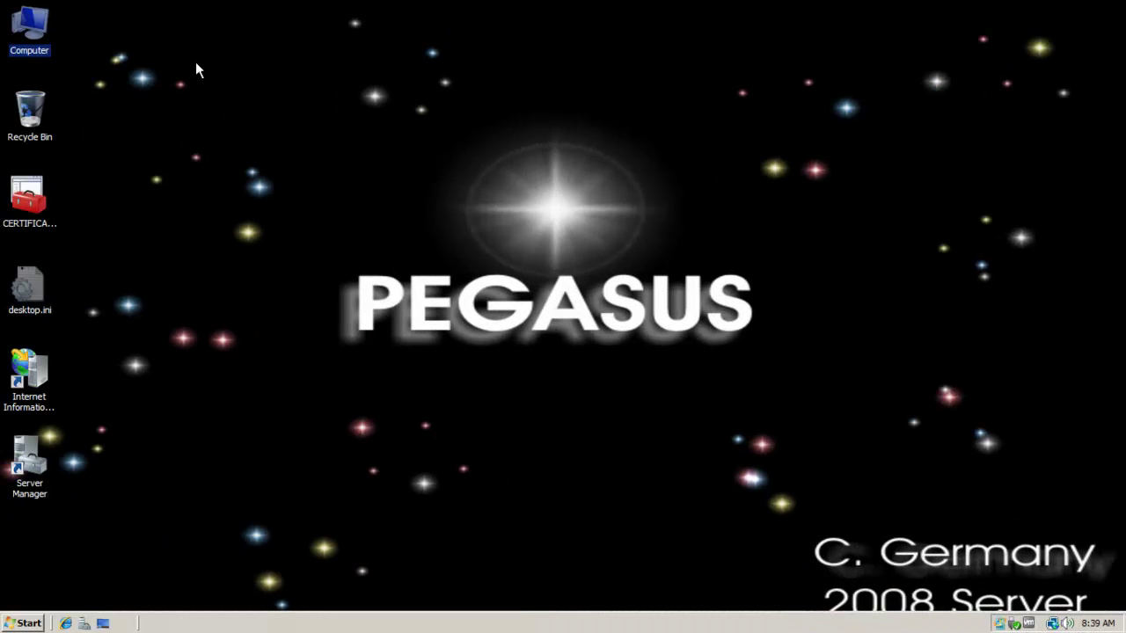
- Run WSUS30-KB972455-x86.exe from the C:\WSUS folder, and close the folder window to leave only the setup wizard
{"action": "double_click", "coordinate": [40, 21]}
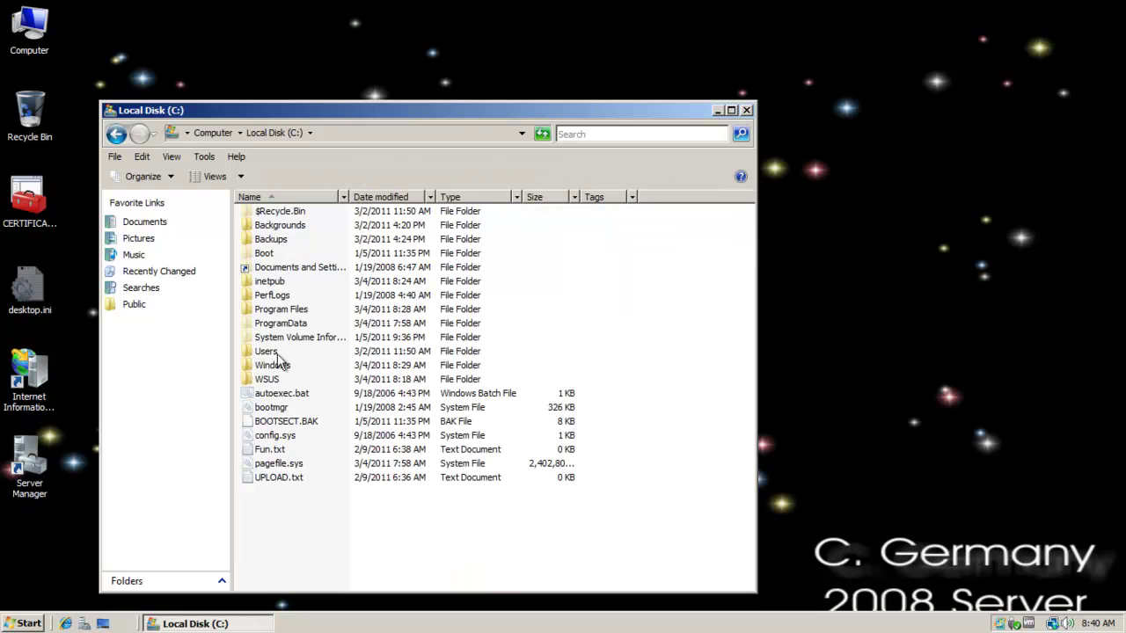
{"action": "double_click", "coordinate": [269, 379]}
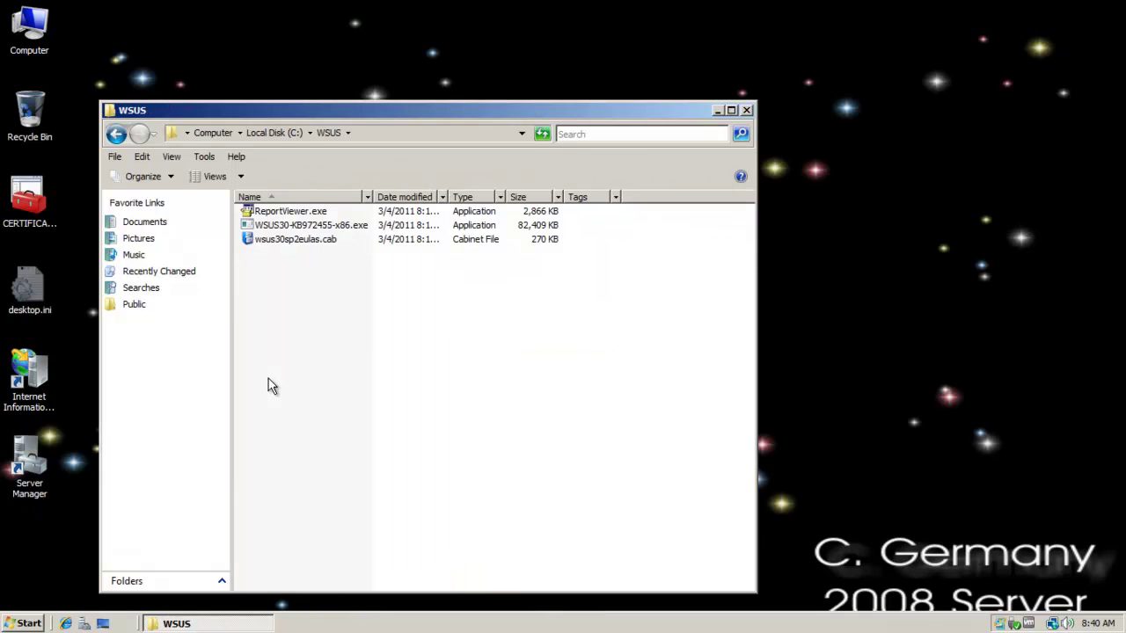
{"action": "left_click", "coordinate": [350, 227]}
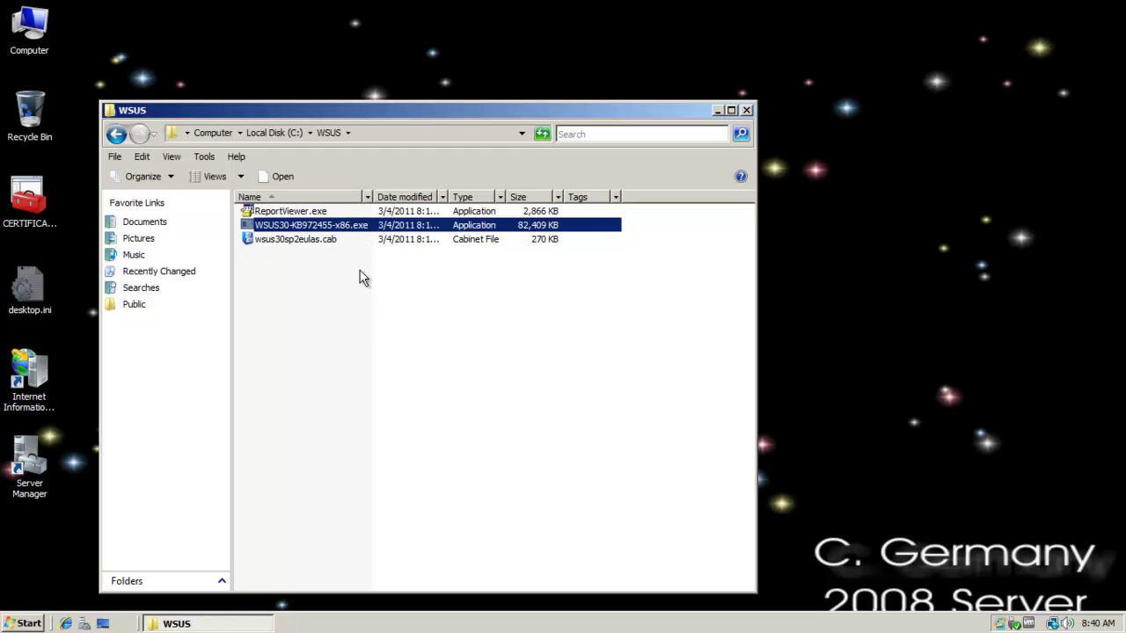
{"action": "double_click", "coordinate": [335, 227]}
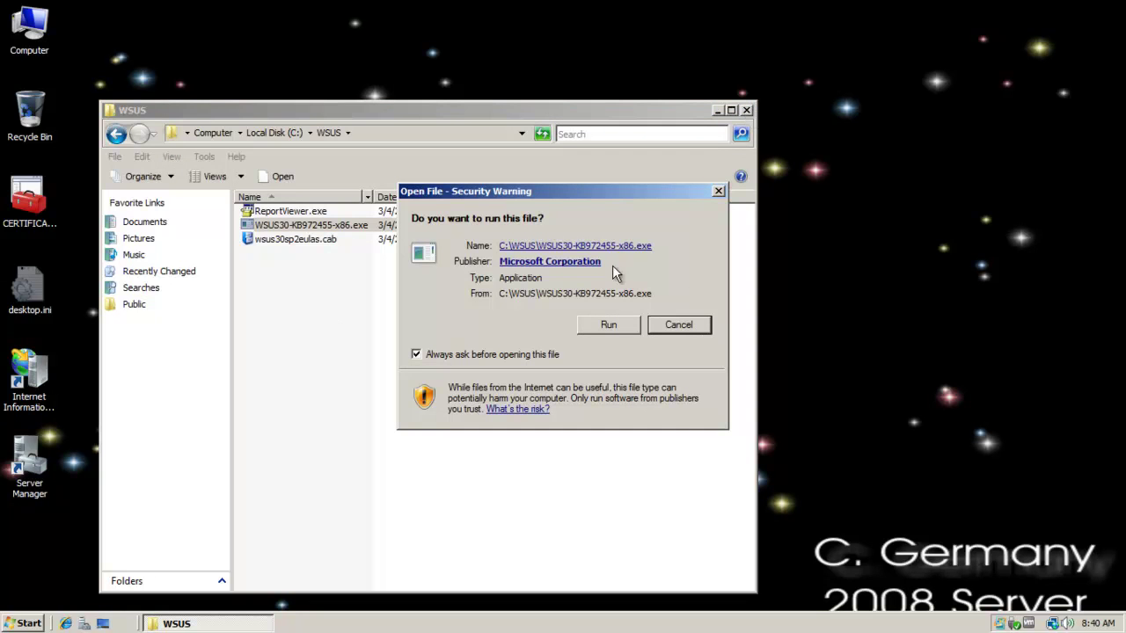
{"action": "left_click", "coordinate": [619, 327]}
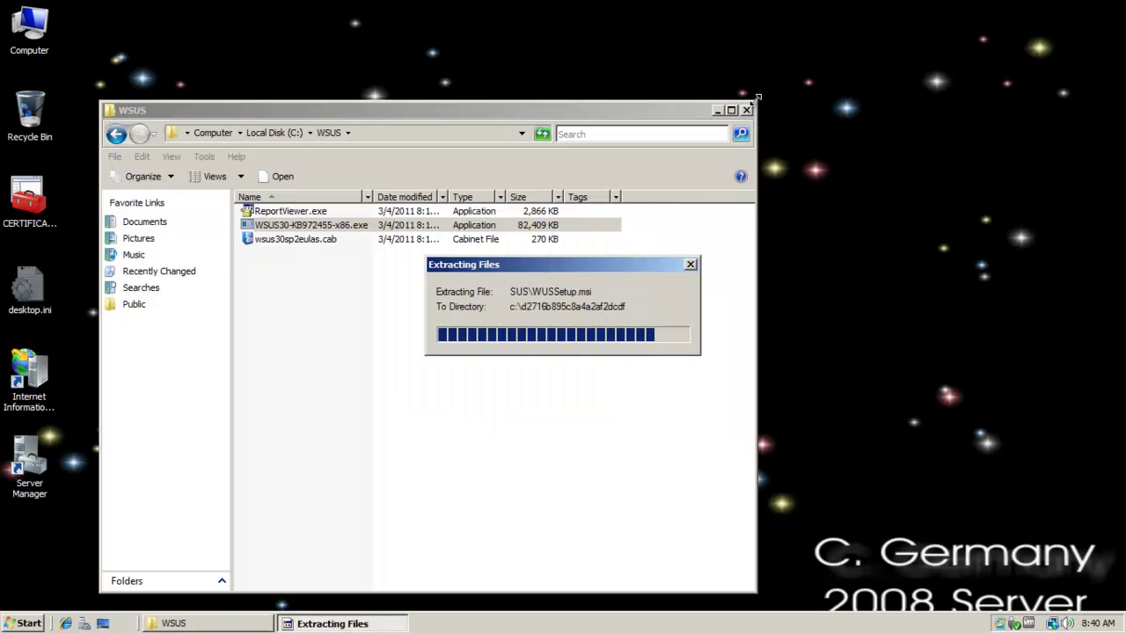
{"action": "left_click", "coordinate": [746, 110]}
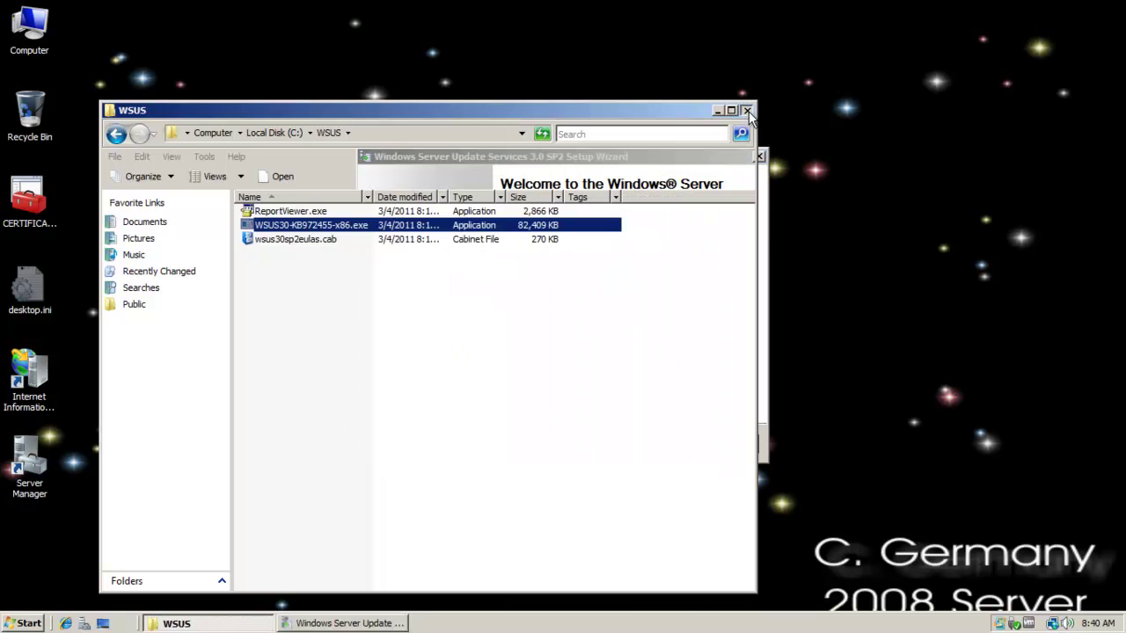
{"action": "left_click_drag", "start_coordinate": [603, 162], "coordinate": [596, 130]}
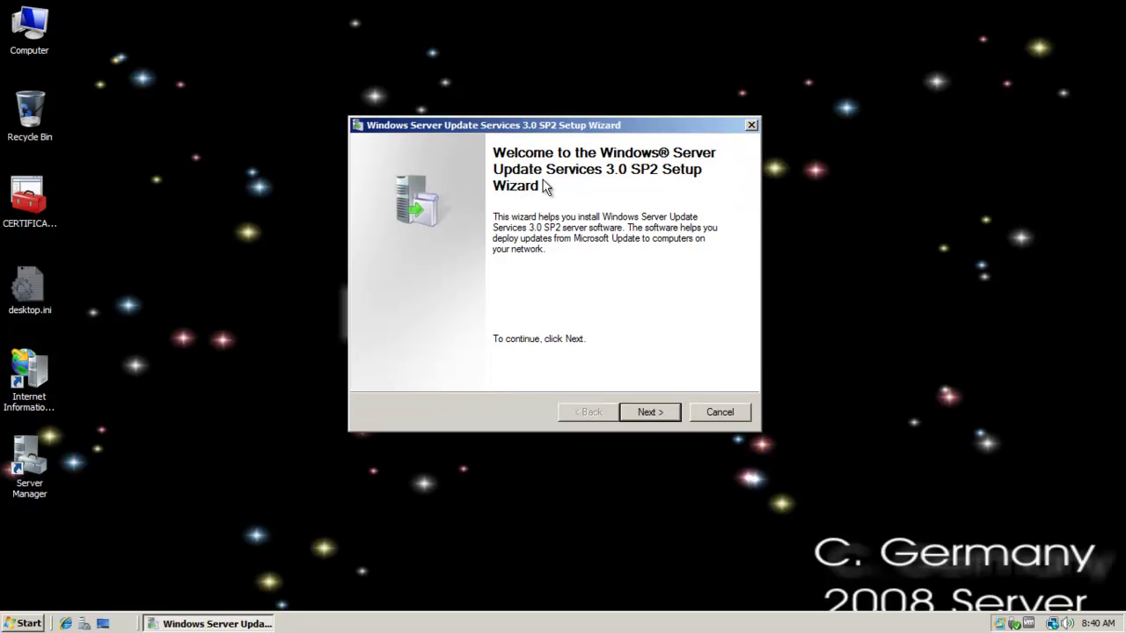
- Choose the full server installation including Administration Console and accept the terms of the License agreement
{"action": "left_click", "coordinate": [652, 411]}
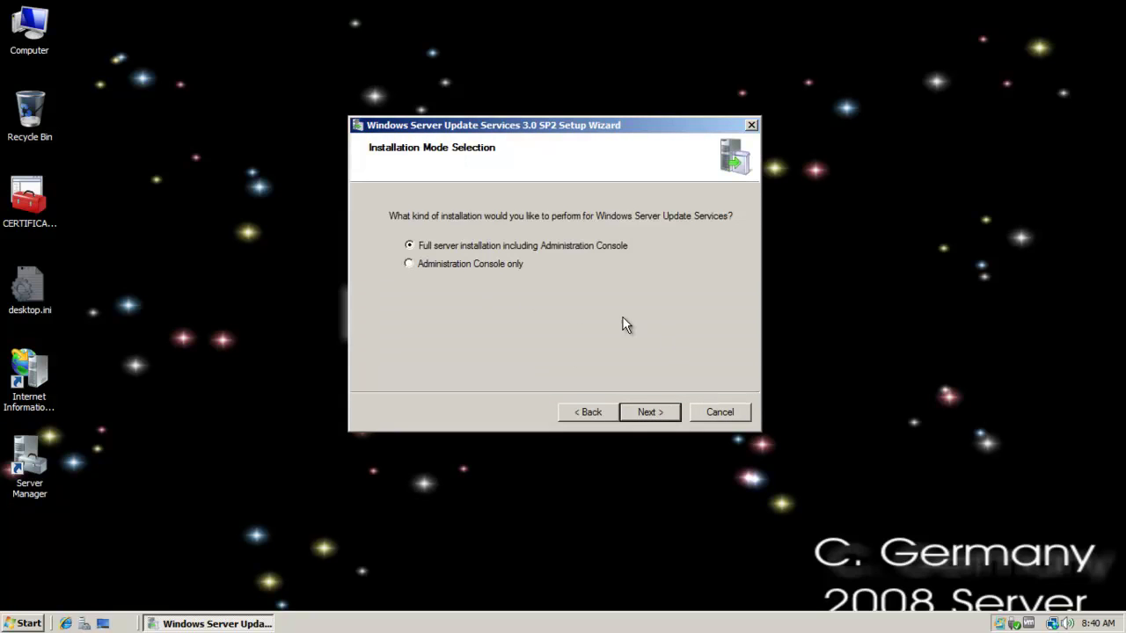
{"action": "left_click", "coordinate": [656, 413]}
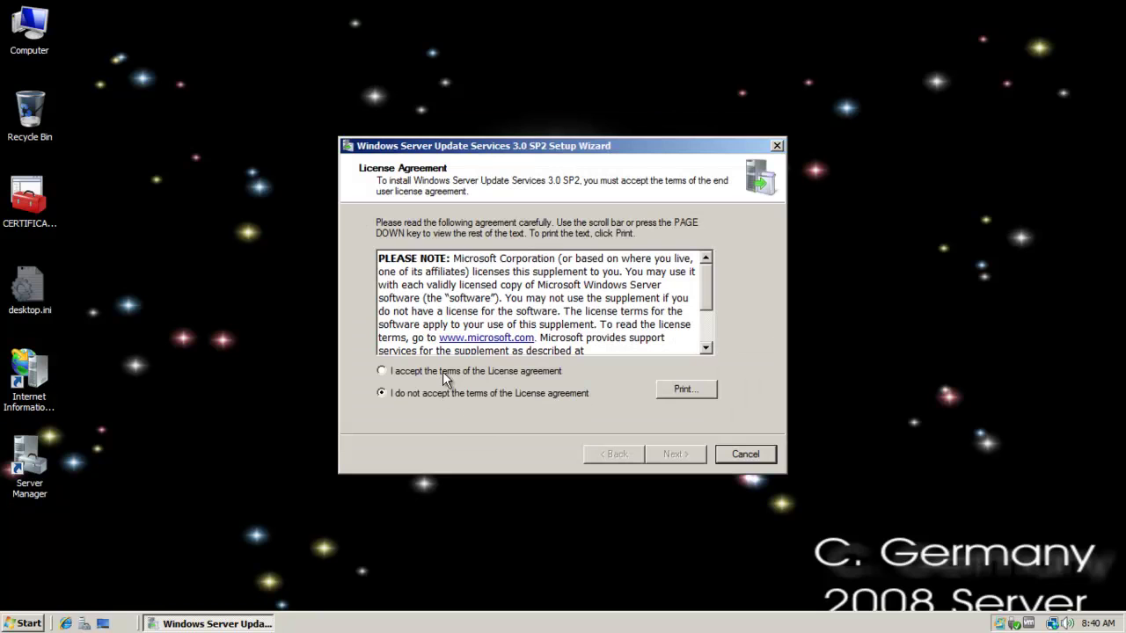
{"action": "left_click", "coordinate": [443, 371]}
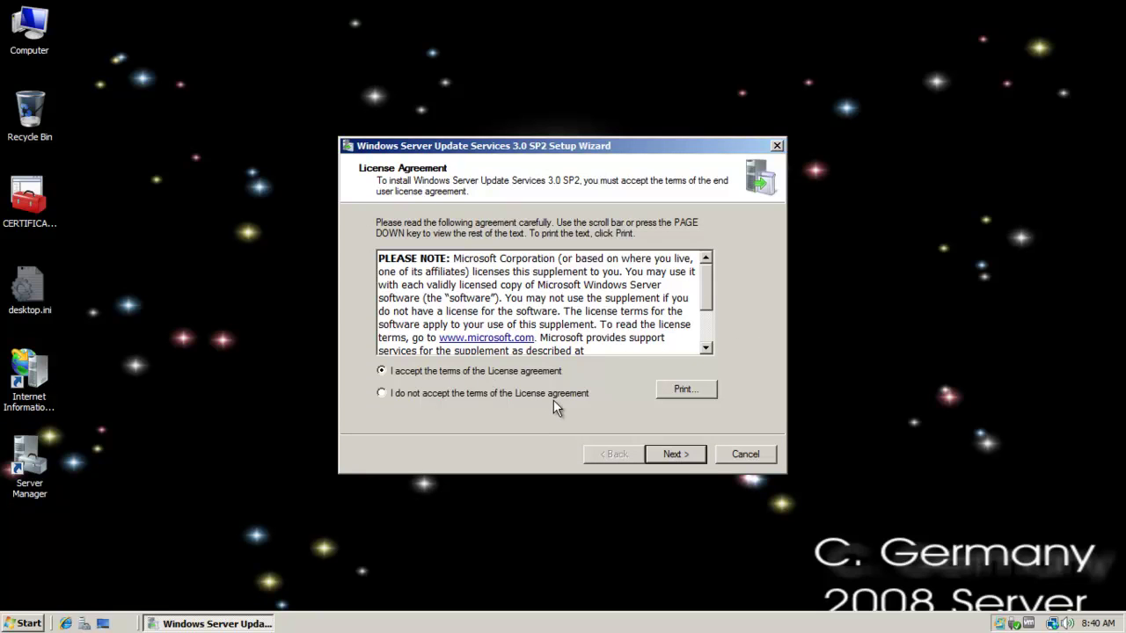
{"action": "left_click", "coordinate": [683, 455]}
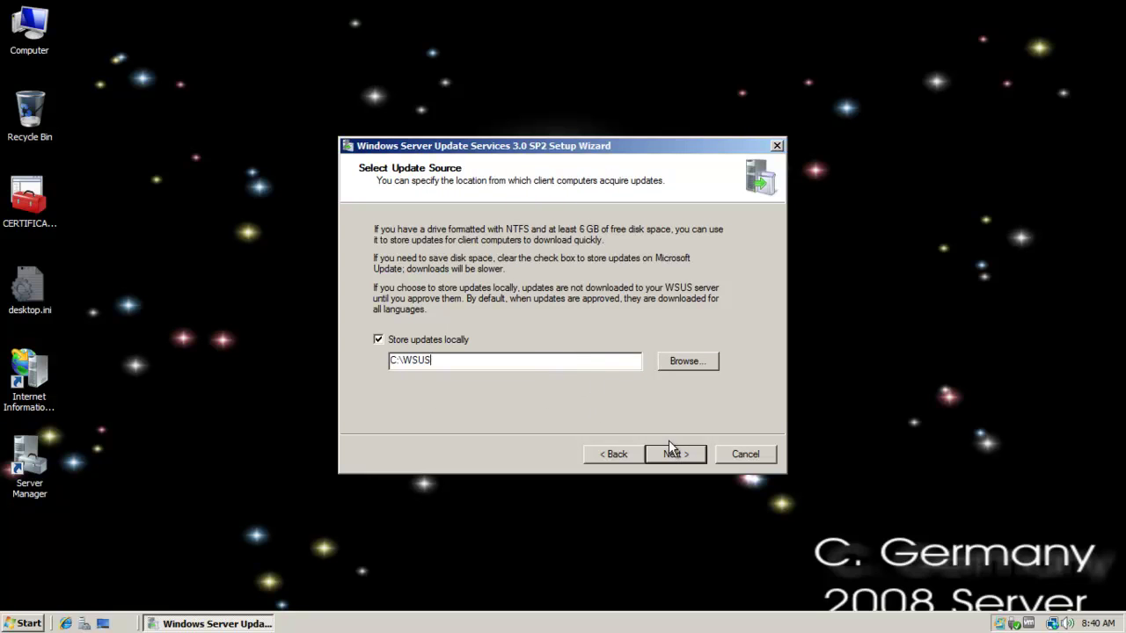
- Store updates locally in C:\WSUS and use the existing Windows Internal Database on this computer with its files in C:\WSUS
{"action": "left_click", "coordinate": [700, 457]}
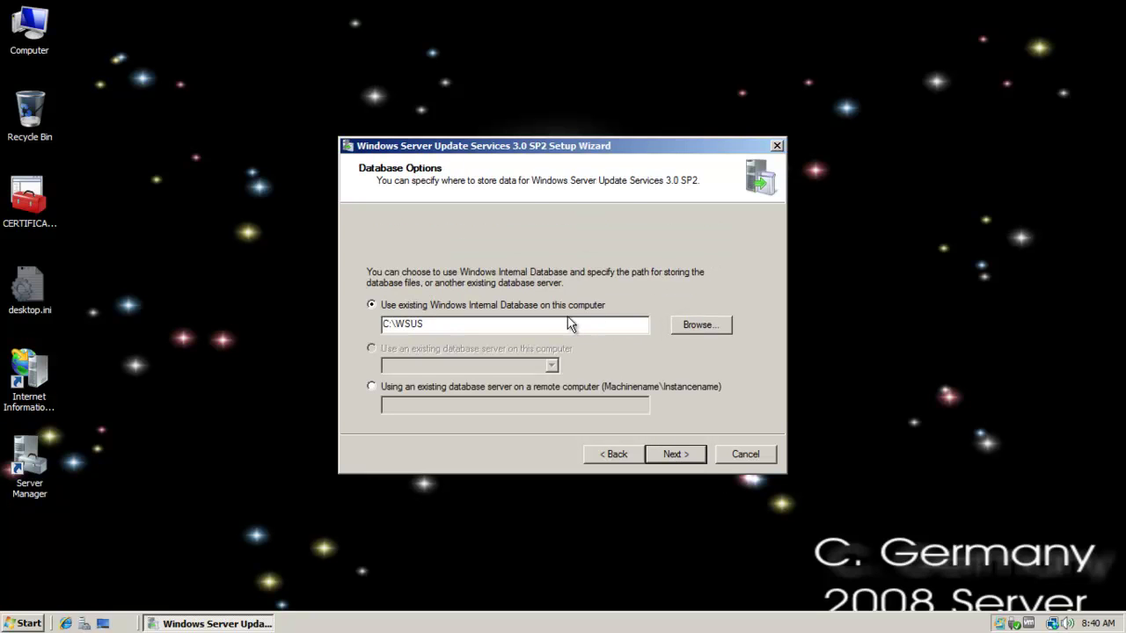
{"action": "left_click", "coordinate": [674, 454]}
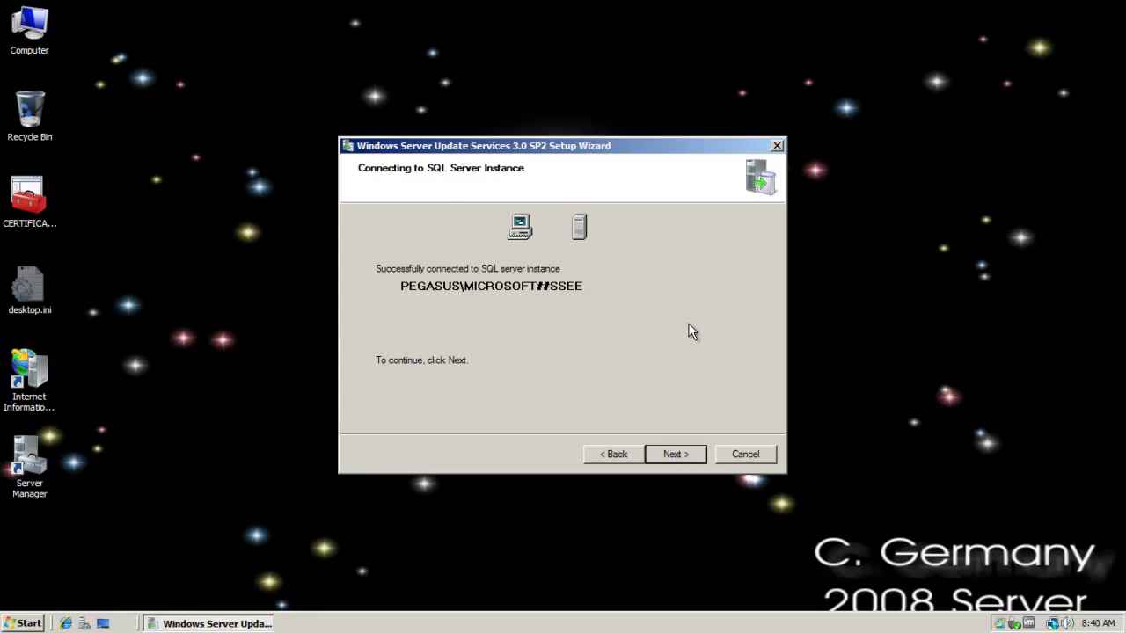
{"action": "left_click", "coordinate": [685, 452]}
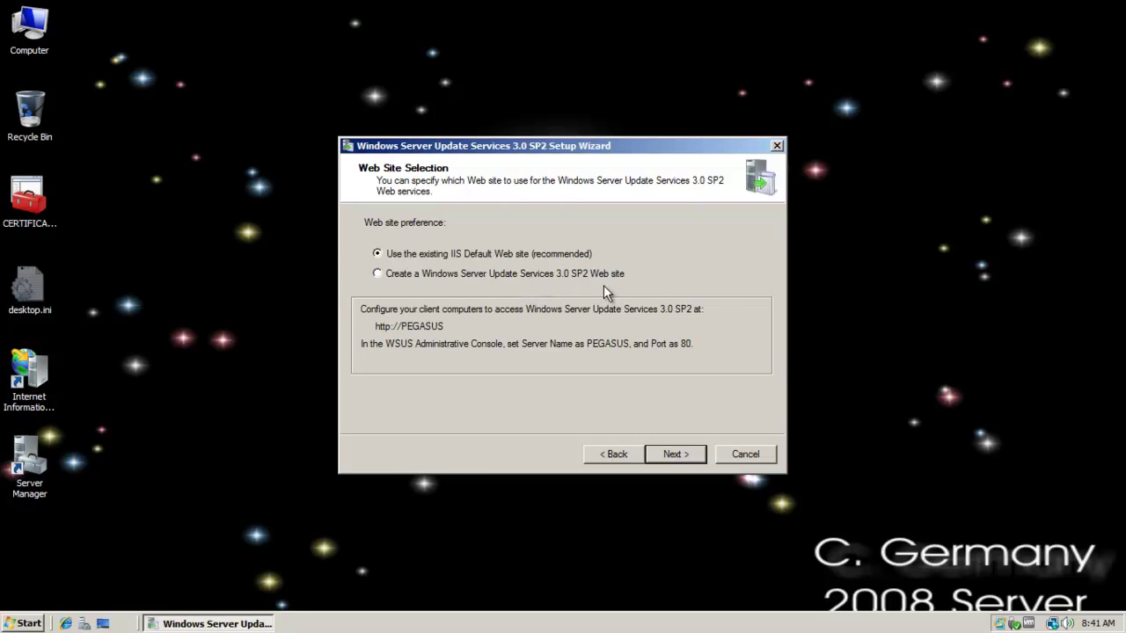
- Use the existing IIS Default Web site, install Windows Server Update Services 3.0 SP2, and finish the setup wizard
{"action": "left_click", "coordinate": [673, 454]}
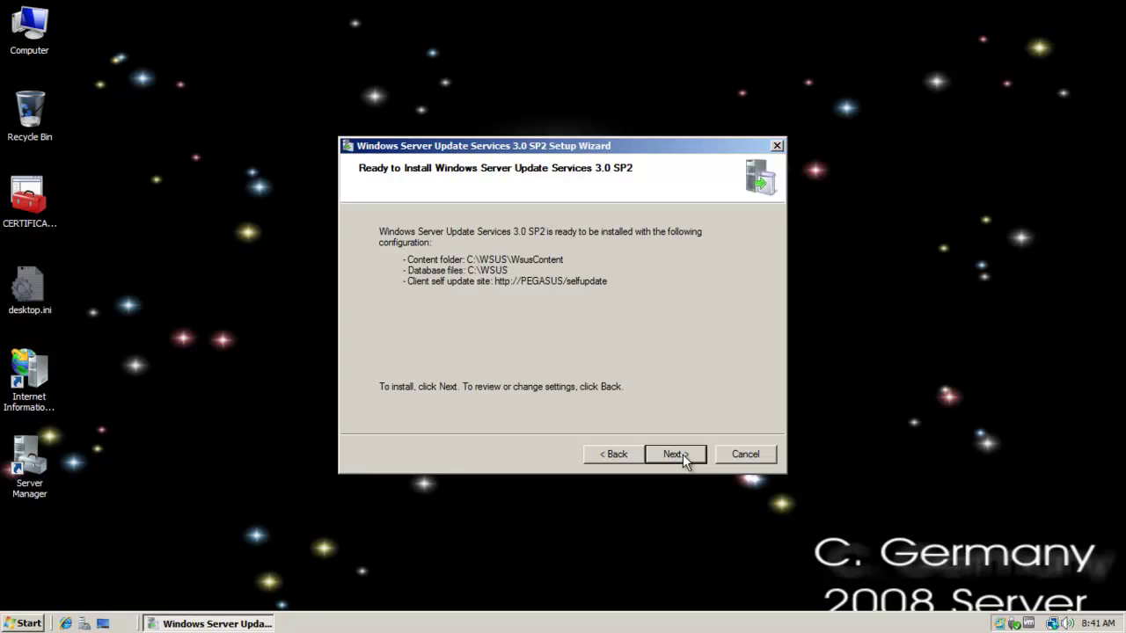
{"action": "left_click", "coordinate": [682, 454]}
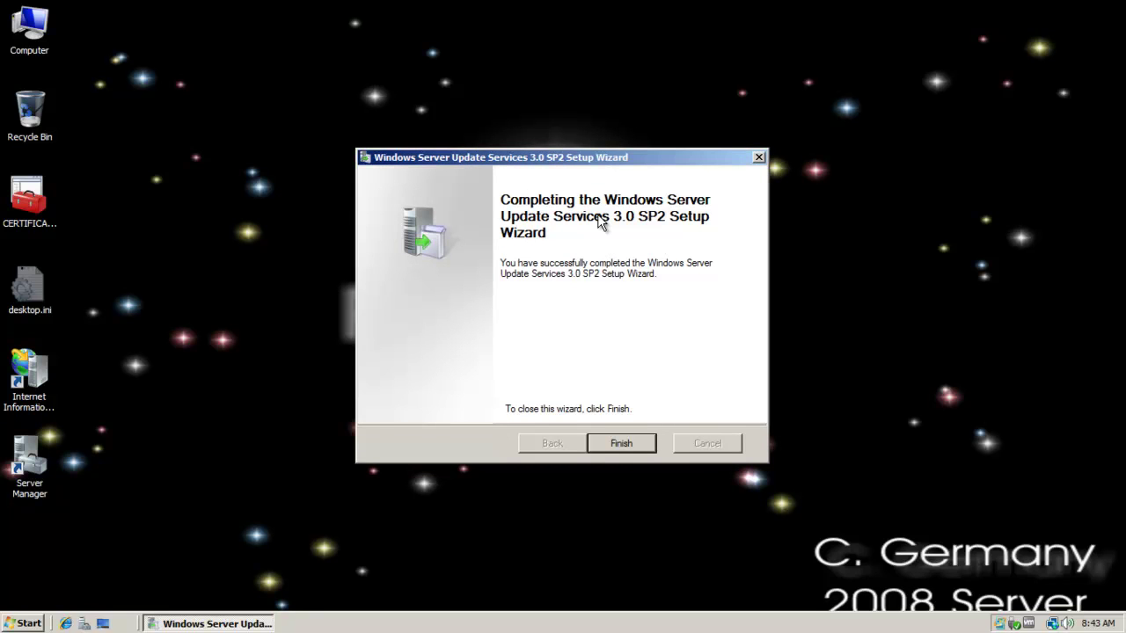
{"action": "left_click", "coordinate": [626, 444]}
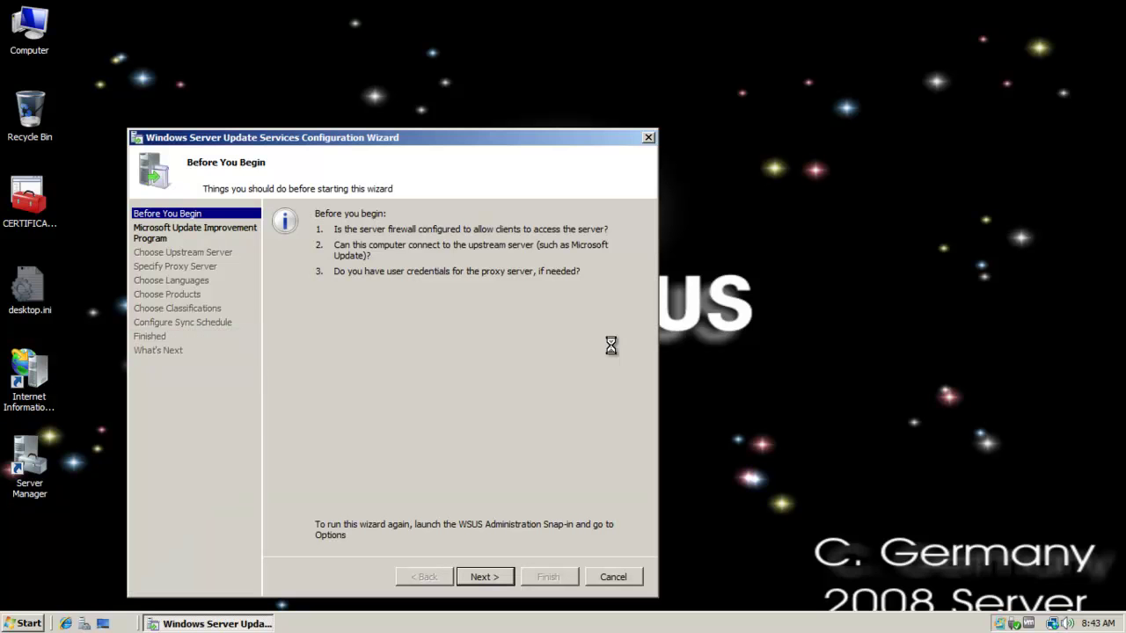
- In the WSUS Configuration Wizard, skip the Microsoft Update Improvement Program, synchronize from Microsoft Update, and use no proxy server
{"action": "left_click_drag", "start_coordinate": [351, 139], "coordinate": [439, 40]}
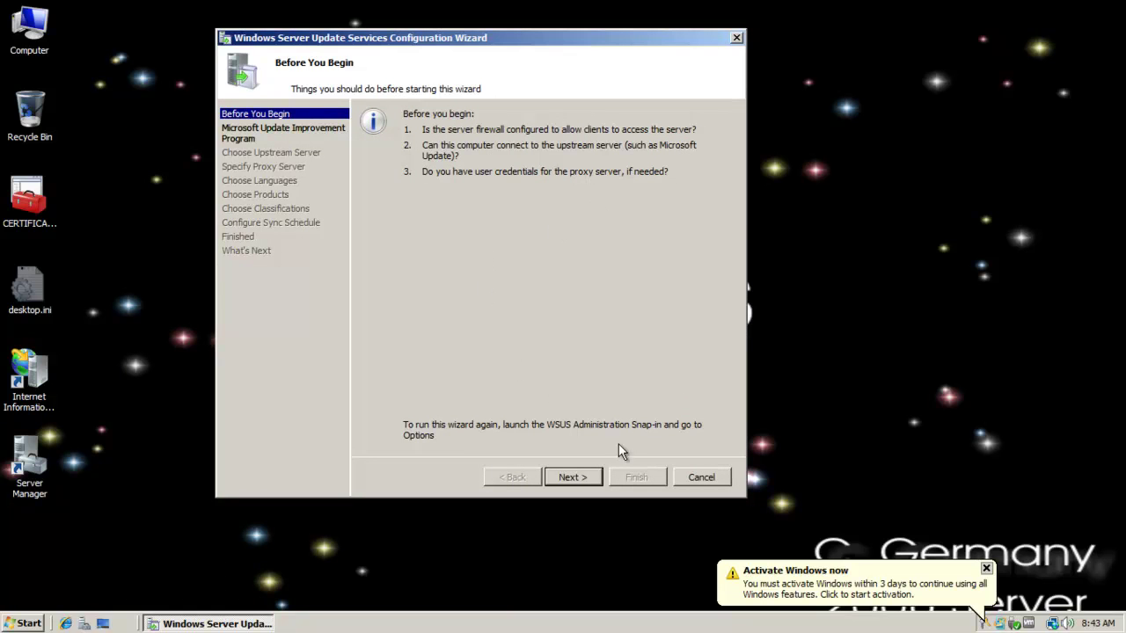
{"action": "left_click", "coordinate": [571, 477]}
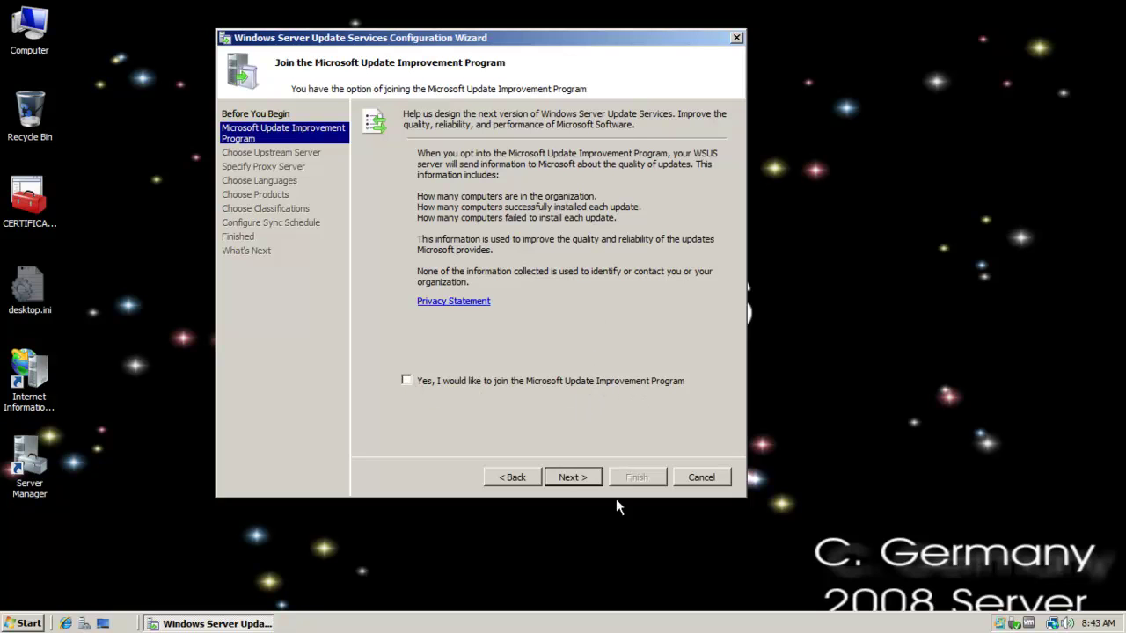
{"action": "left_click", "coordinate": [572, 477]}
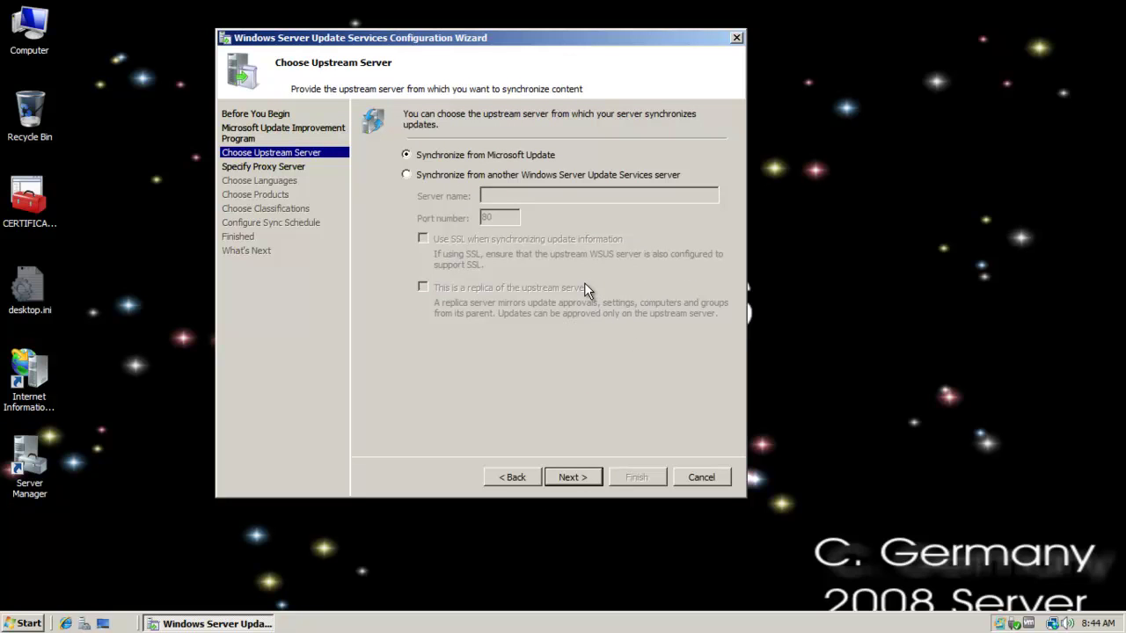
{"action": "left_click", "coordinate": [572, 476]}
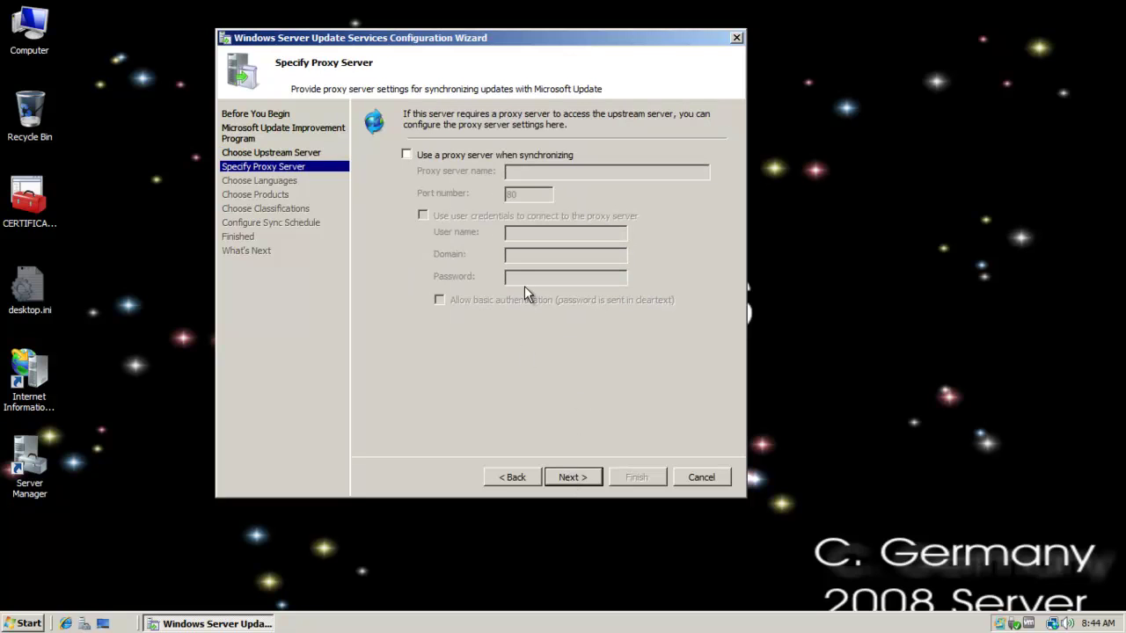
{"action": "left_click", "coordinate": [572, 477]}
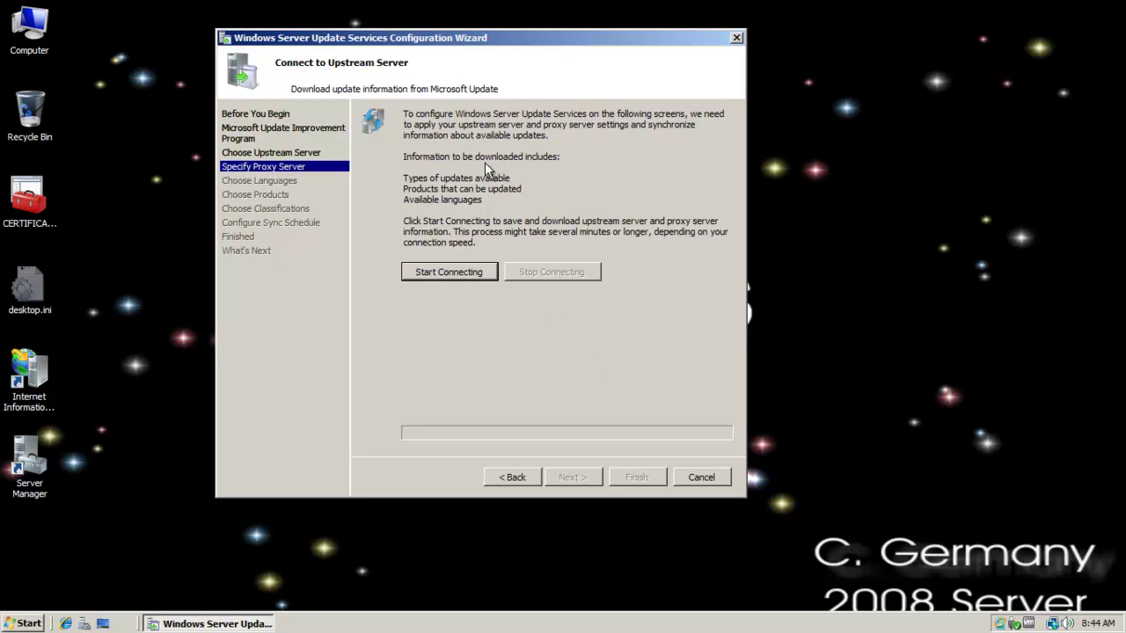
- Connect to Microsoft Update to download the update information, and accept downloading updates only in English
{"action": "left_click", "coordinate": [441, 280]}
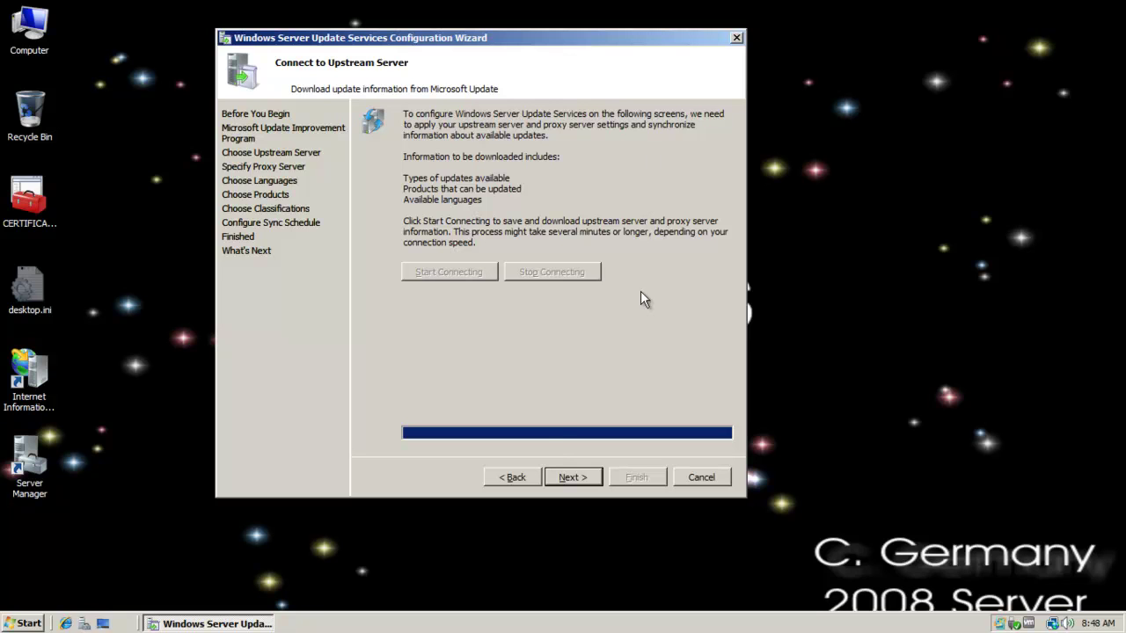
{"action": "left_click", "coordinate": [572, 477]}
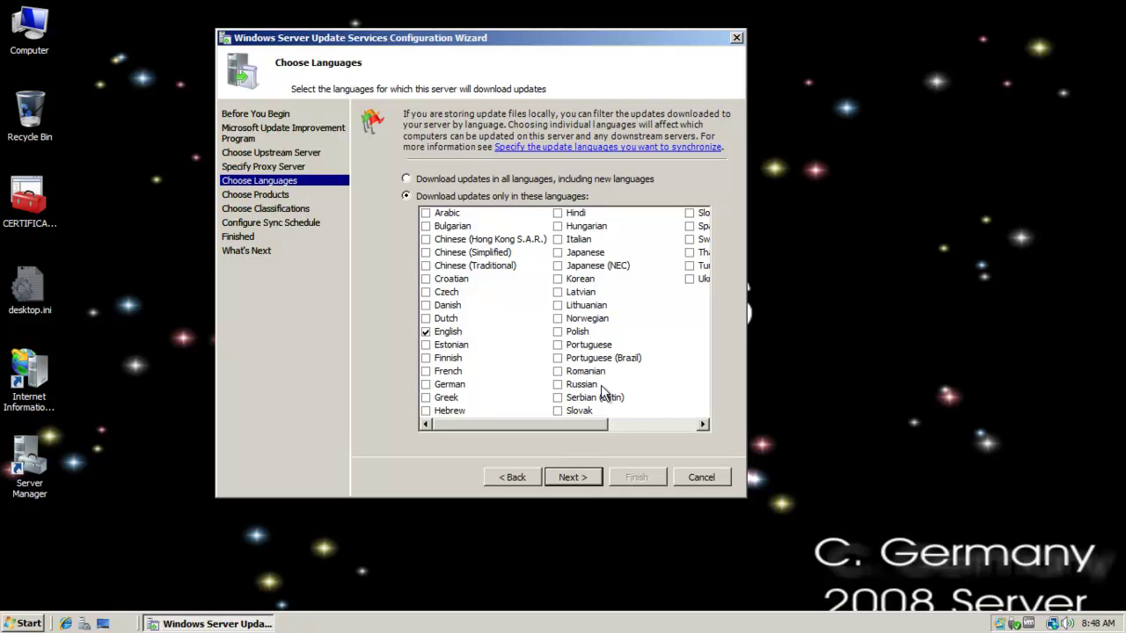
{"action": "mouse_move", "coordinate": [548, 431]}
{"action": "left_mouse_down"}
{"action": "mouse_move", "coordinate": [653, 414]}
{"action": "mouse_move", "coordinate": [536, 432]}
{"action": "left_mouse_up"}
{"action": "left_click", "coordinate": [573, 478]}
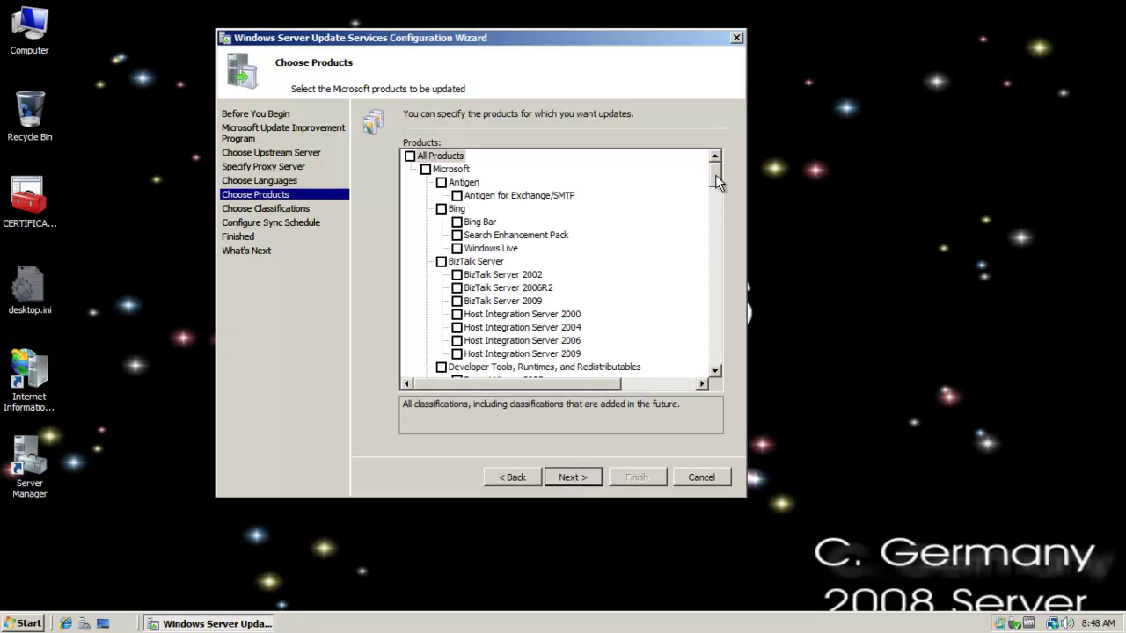
- Include the whole Office product family among the Microsoft products to be updated
{"action": "left_click_drag", "start_coordinate": [715, 174], "coordinate": [746, 115]}
{"action": "left_click_drag", "start_coordinate": [715, 177], "coordinate": [717, 264]}
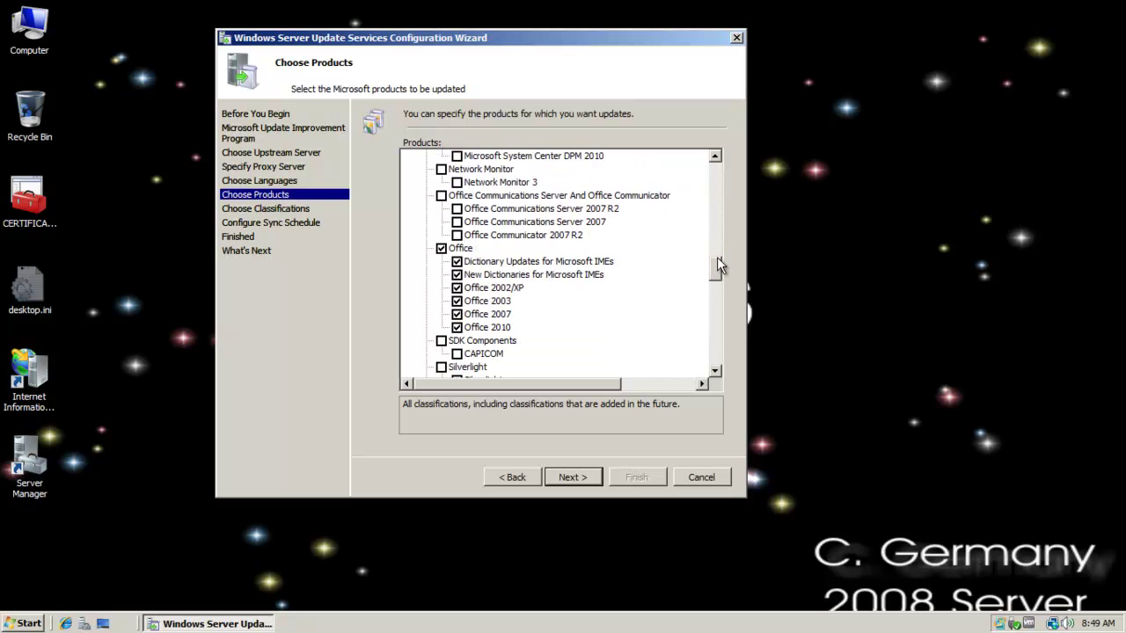
{"action": "left_click", "coordinate": [440, 248]}
{"action": "left_click_drag", "start_coordinate": [715, 264], "coordinate": [716, 285]}
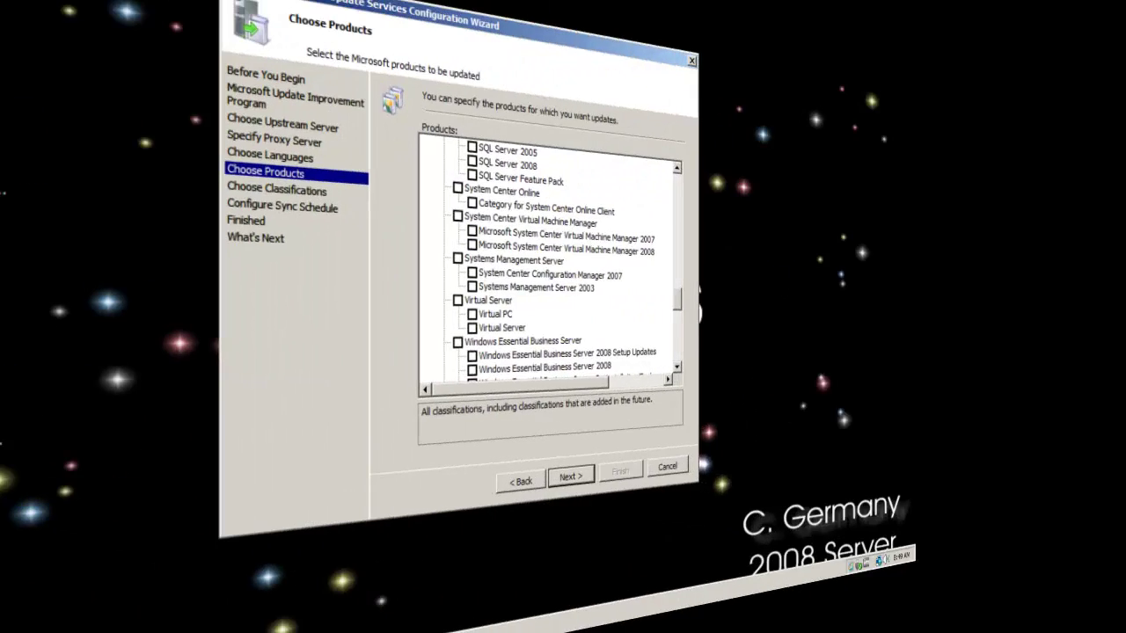
- Select the Windows products to update, including Windows Server 2008, its Server Manager Dynamic Installer, Windows Ultimate Extras and Windows XP, and accept the product choices
{"action": "left_click_drag", "start_coordinate": [716, 285], "coordinate": [718, 345]}
{"action": "left_click", "coordinate": [457, 222]}
{"action": "left_click", "coordinate": [456, 234]}
{"action": "left_click", "coordinate": [456, 248]}
{"action": "left_click", "coordinate": [456, 314]}
{"action": "left_click", "coordinate": [456, 327]}
{"action": "left_click", "coordinate": [456, 341]}
{"action": "scroll", "coordinate": [556, 319], "scroll_direction": "down", "scroll_amount": 2}
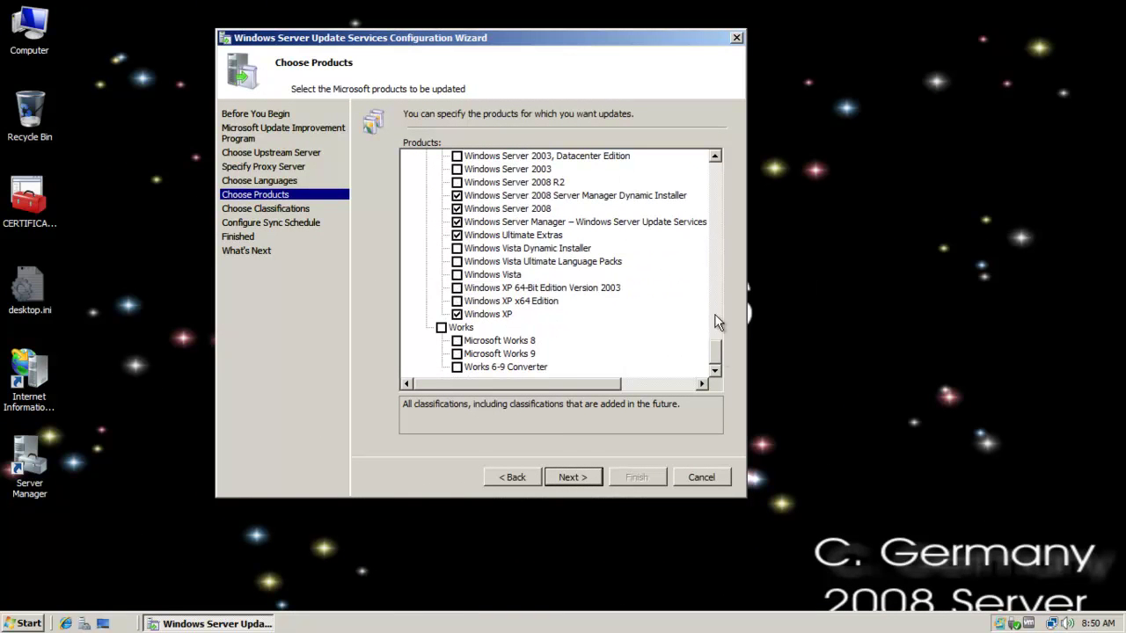
{"action": "scroll", "coordinate": [716, 330], "scroll_direction": "up", "scroll_amount": 4}
{"action": "left_click_drag", "start_coordinate": [716, 336], "coordinate": [721, 376]}
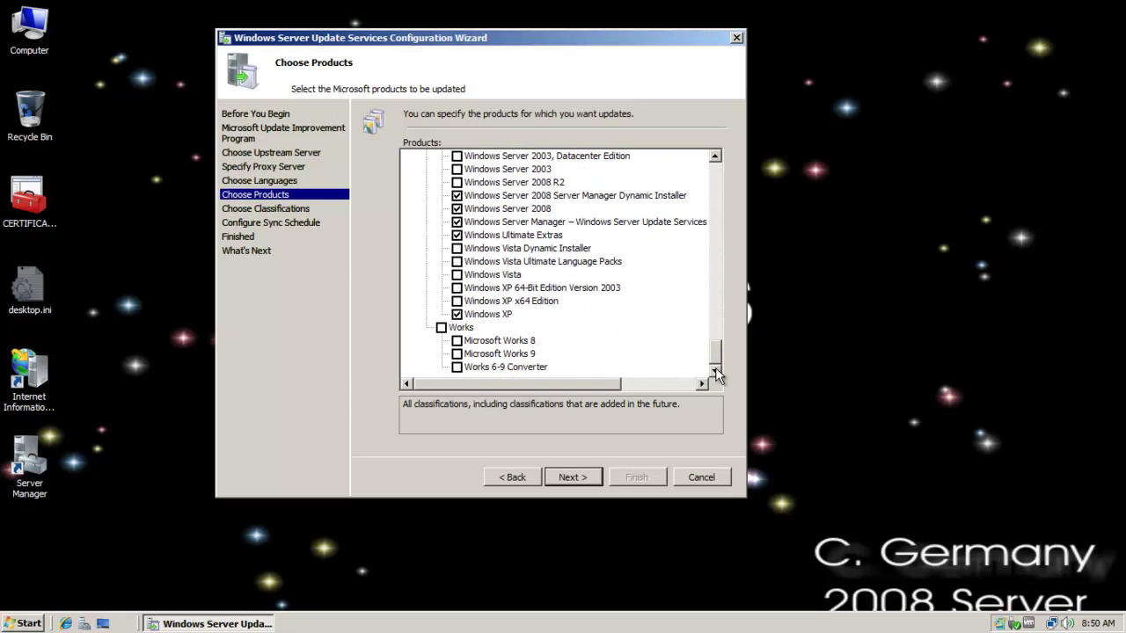
{"action": "left_click", "coordinate": [573, 476]}
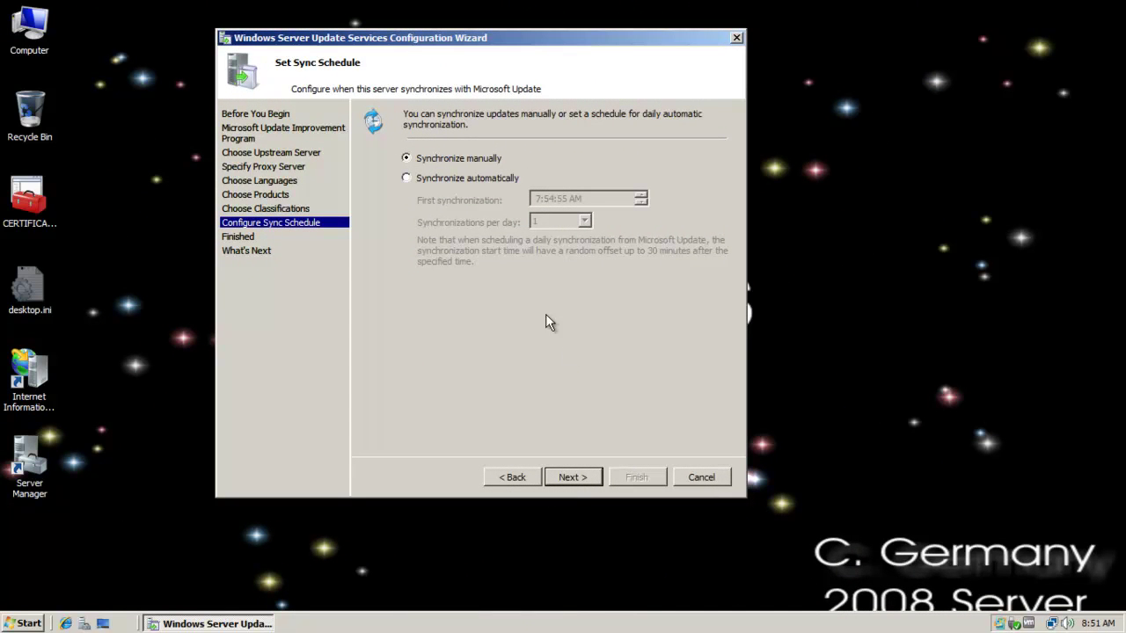
- Try the automatic synchronization option, return the sync schedule to Synchronize manually, and accept it
{"action": "left_click", "coordinate": [420, 179]}
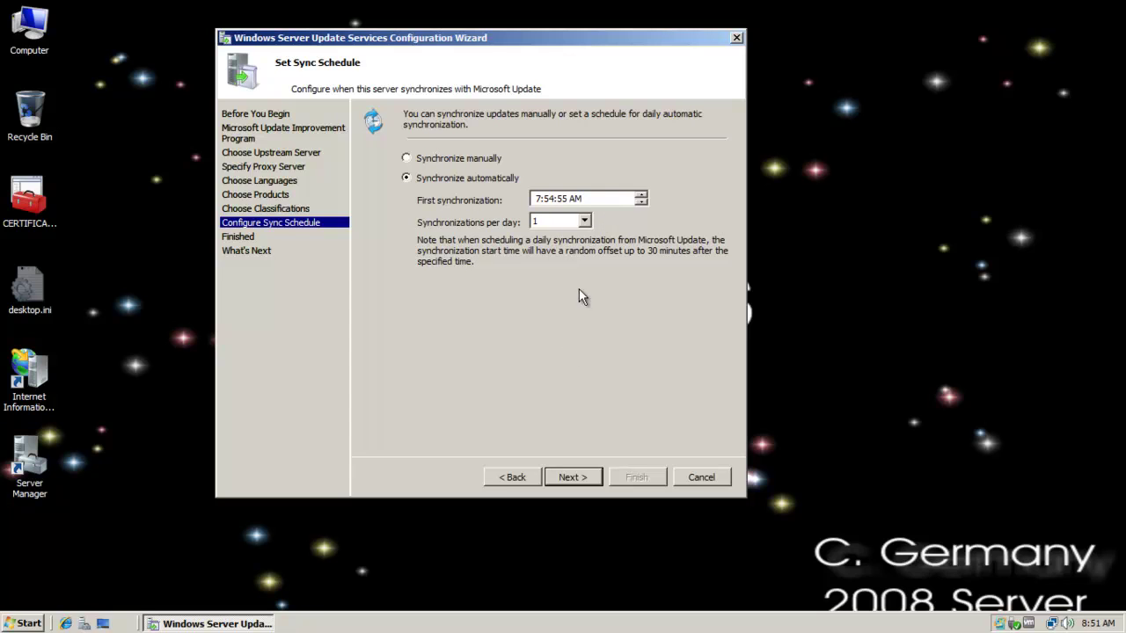
{"action": "left_click", "coordinate": [421, 159]}
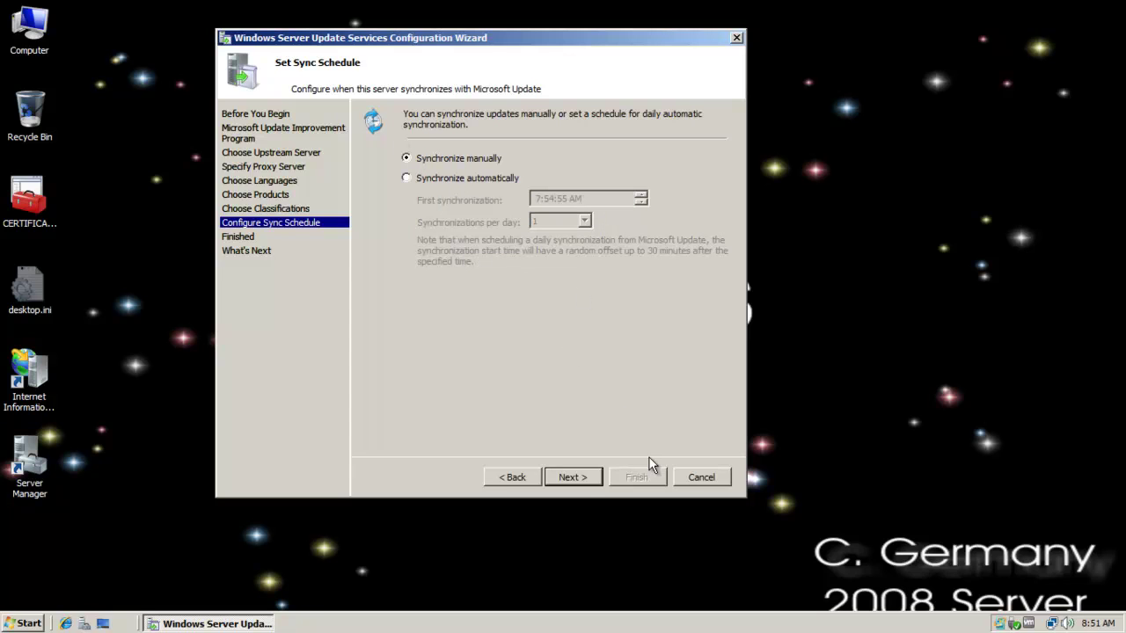
{"action": "left_click", "coordinate": [579, 478]}
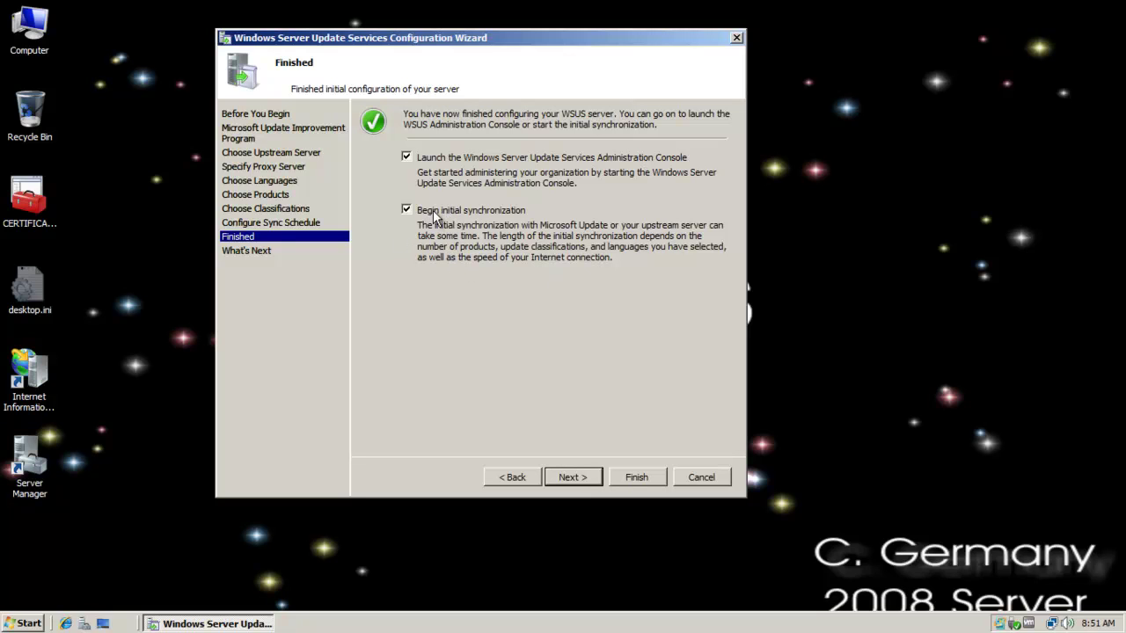
- Turn off the initial synchronization, keep launching the WSUS Administration Console enabled, and finish the configuration wizard
{"action": "left_click", "coordinate": [406, 210]}
{"action": "left_click", "coordinate": [573, 479]}
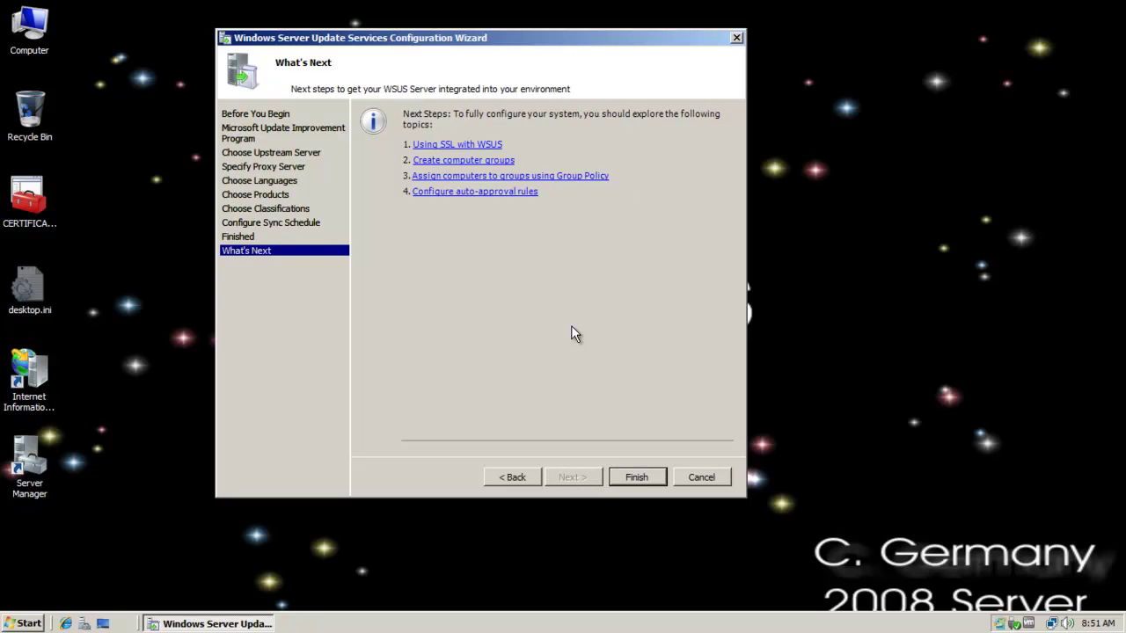
{"action": "left_click", "coordinate": [631, 477]}
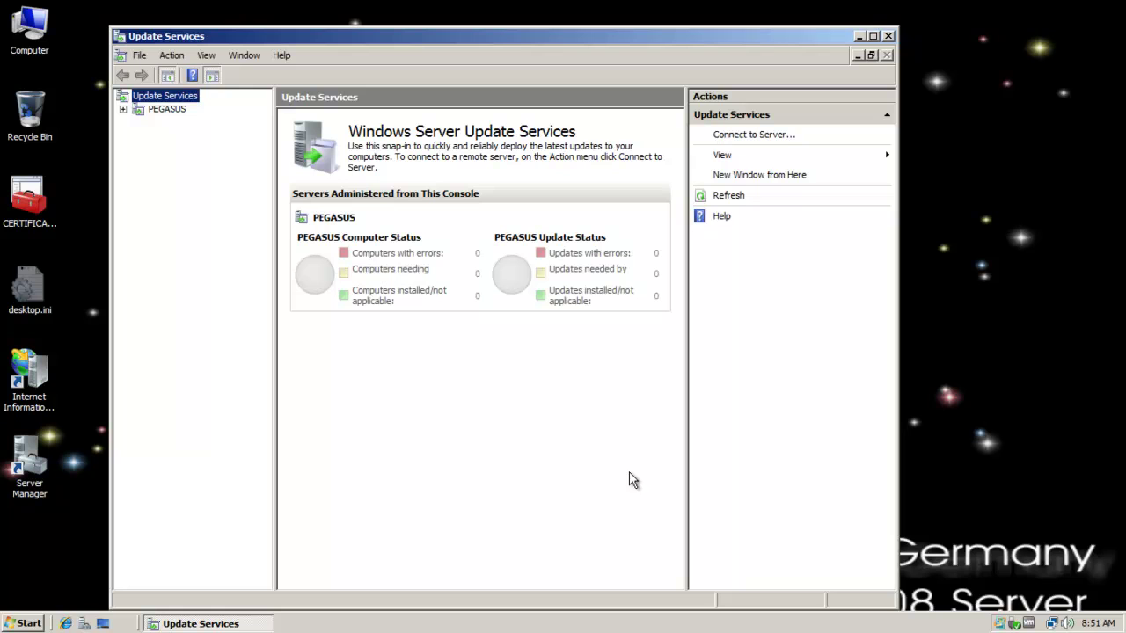
{"action": "left_click_drag", "start_coordinate": [455, 33], "coordinate": [487, 36]}
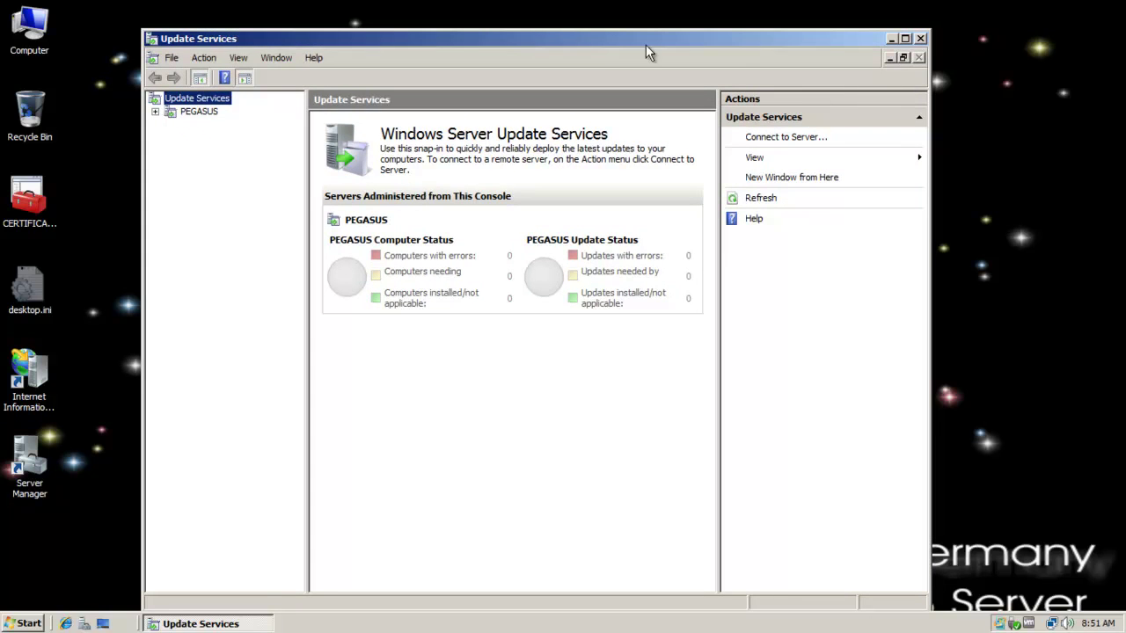
{"action": "left_click_drag", "start_coordinate": [682, 41], "coordinate": [744, 44]}
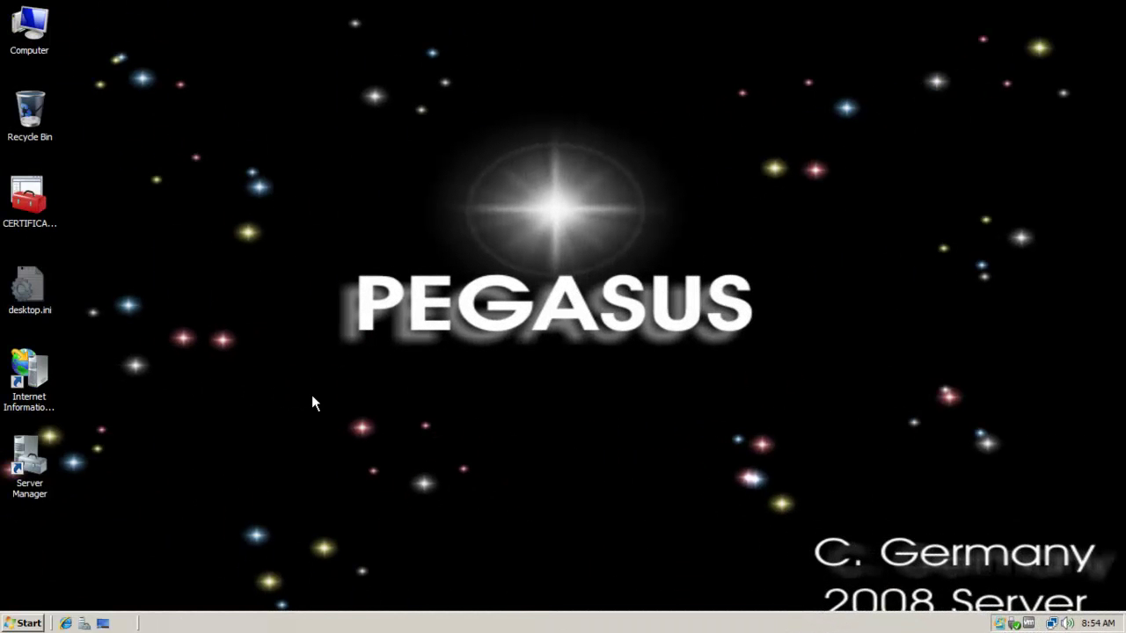
- Copy the Windows Server Update Services shortcut from Administrative Tools onto the desktop
{"action": "left_click", "coordinate": [25, 623]}
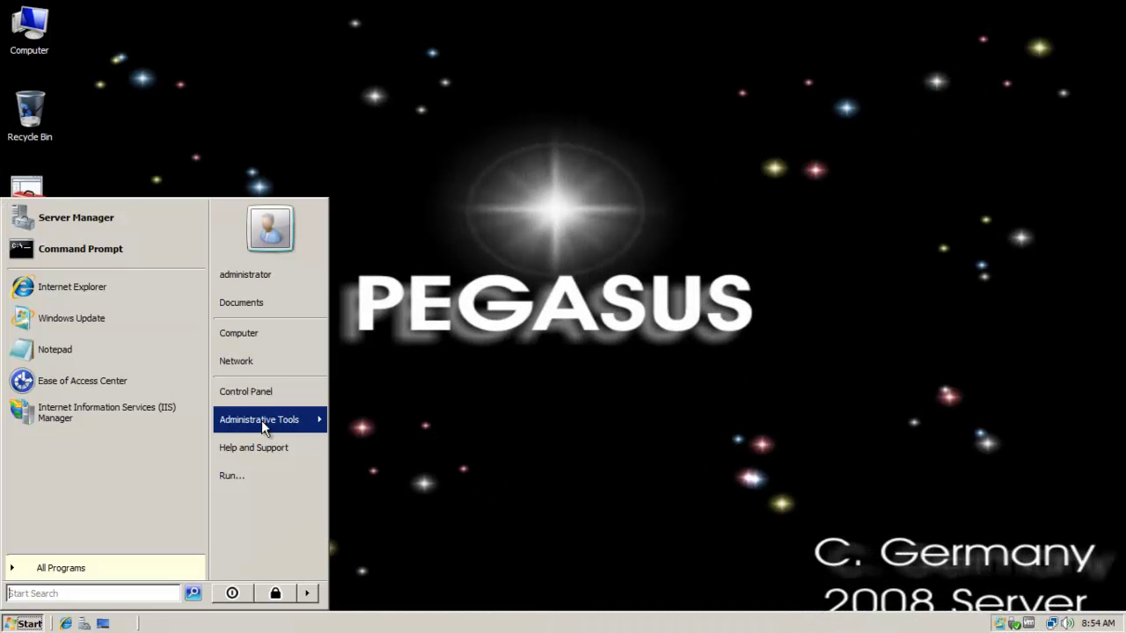
{"action": "mouse_move", "coordinate": [262, 420]}
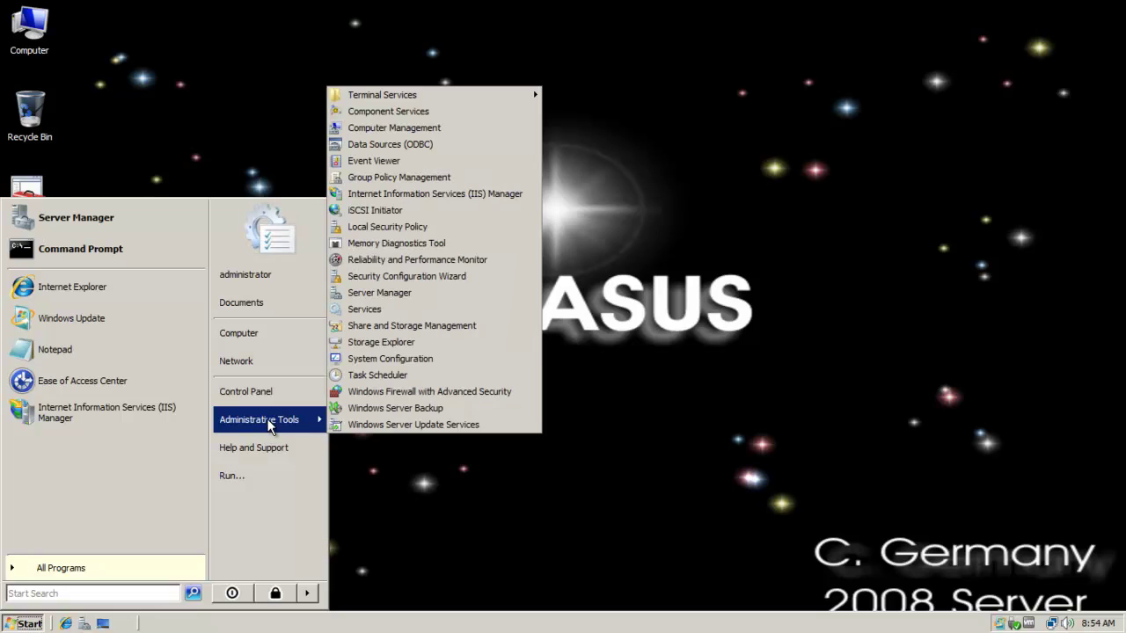
{"action": "right_click", "coordinate": [360, 418]}
{"action": "left_click", "coordinate": [428, 324]}
{"action": "left_click", "coordinate": [626, 390]}
{"action": "right_click", "coordinate": [108, 333]}
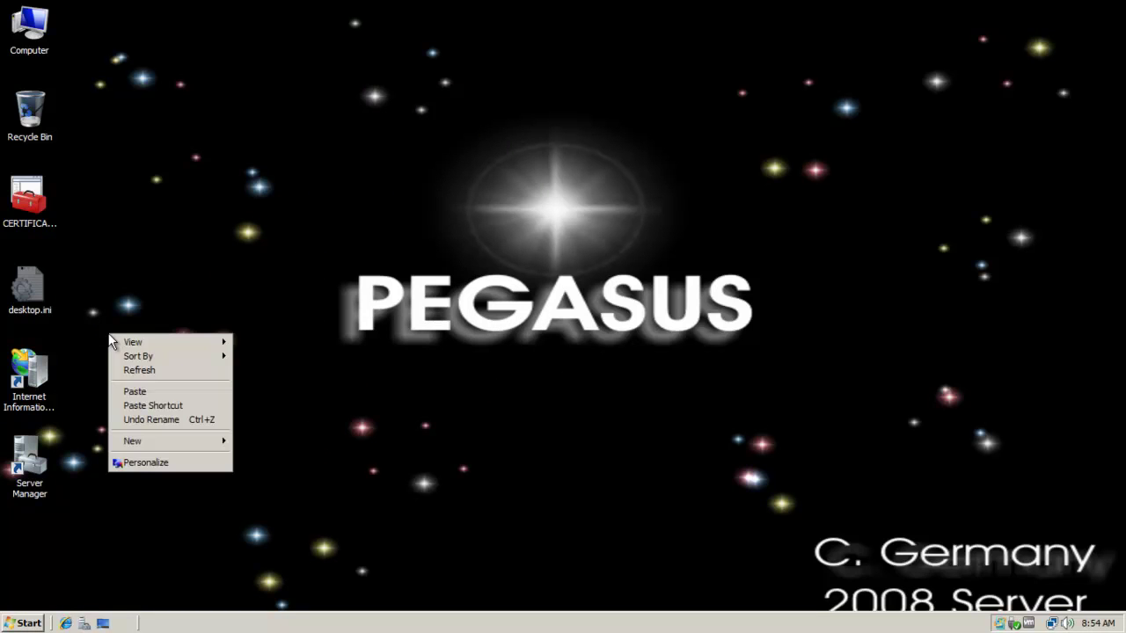
{"action": "left_click", "coordinate": [140, 393]}
{"action": "left_click", "coordinate": [210, 358]}
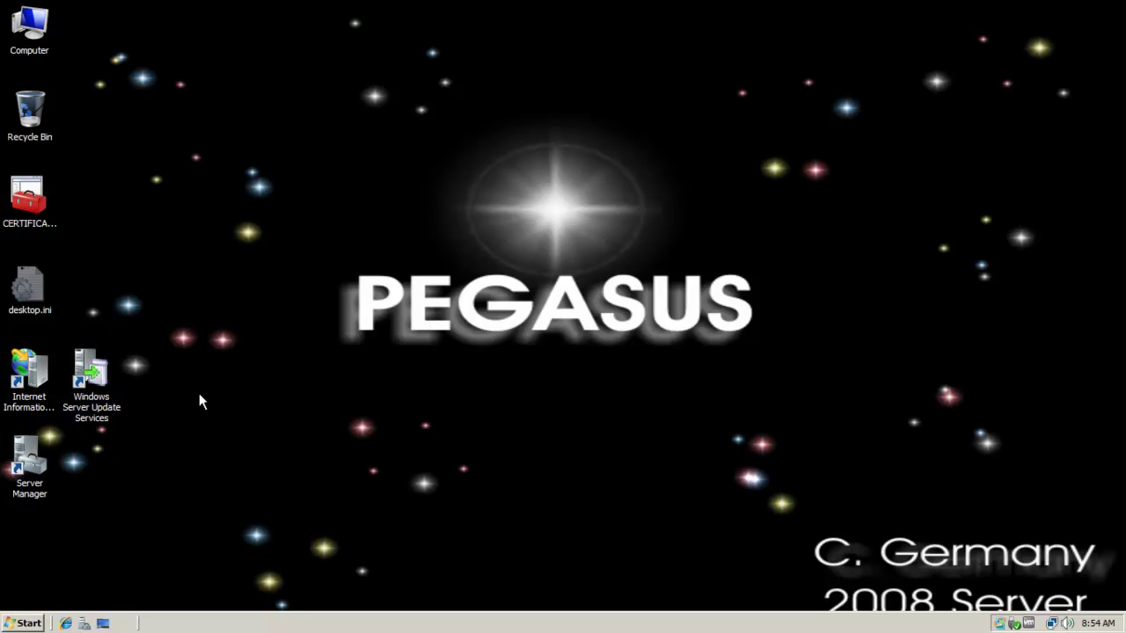
- Run a manual synchronization for the PEGASUS server in the Update Services console, and close the console when it is complete
{"action": "left_click", "coordinate": [102, 377]}
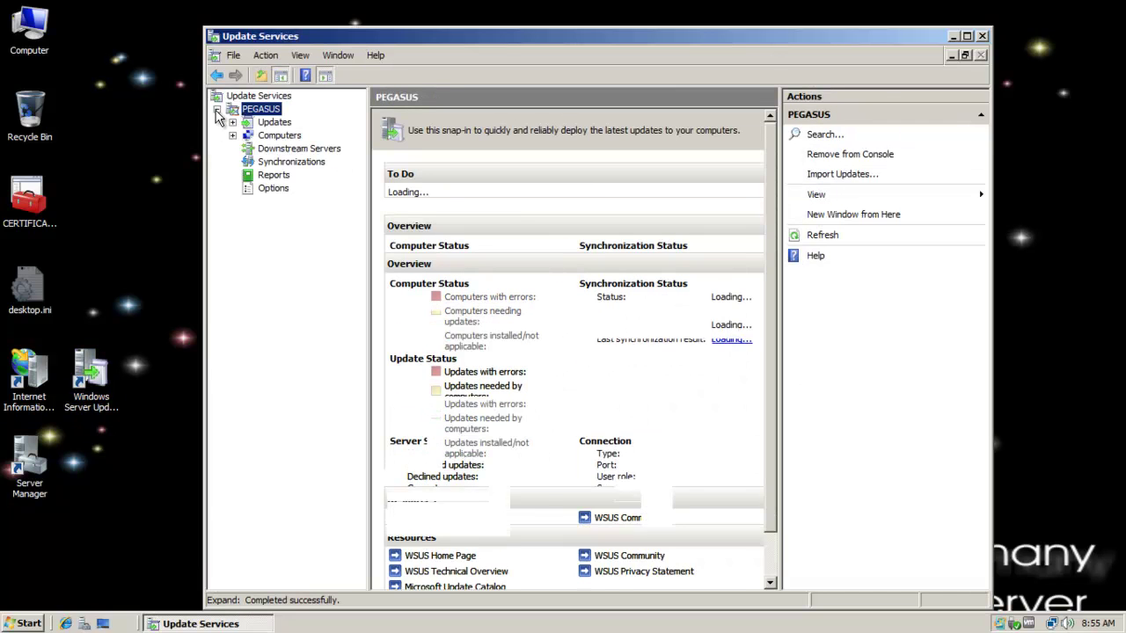
{"action": "left_click", "coordinate": [291, 163]}
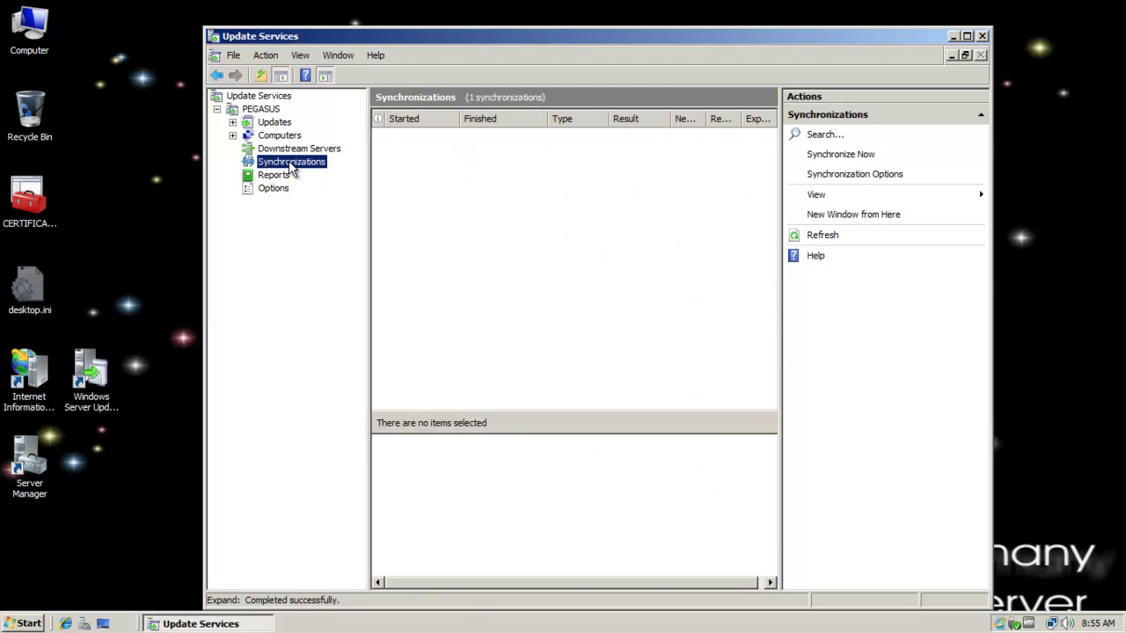
{"action": "right_click", "coordinate": [290, 165]}
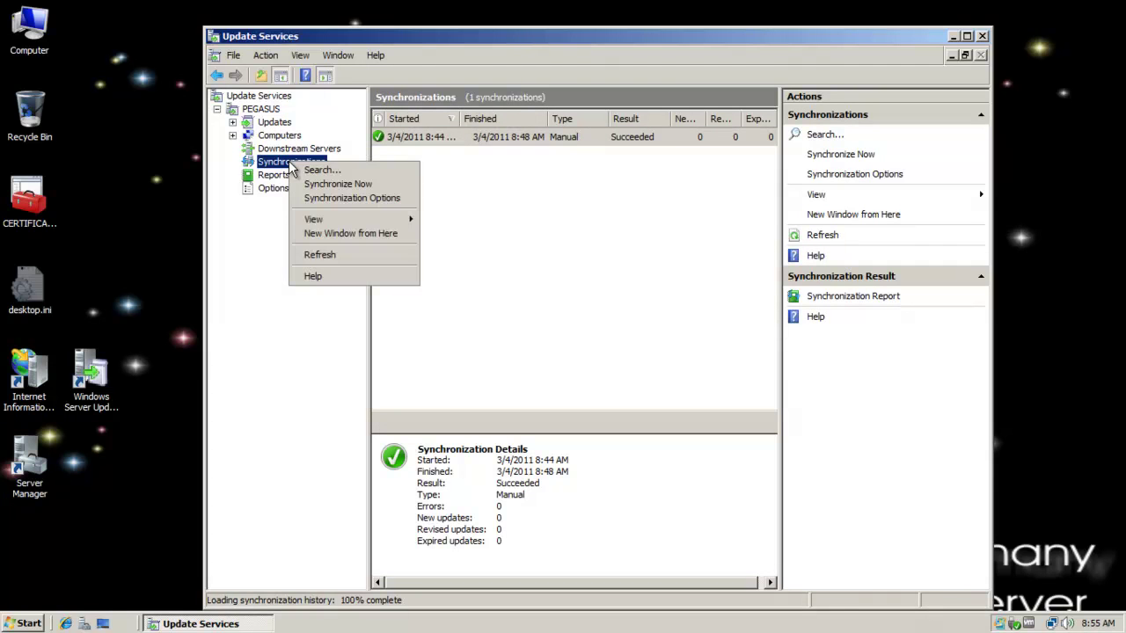
{"action": "left_click", "coordinate": [315, 184]}
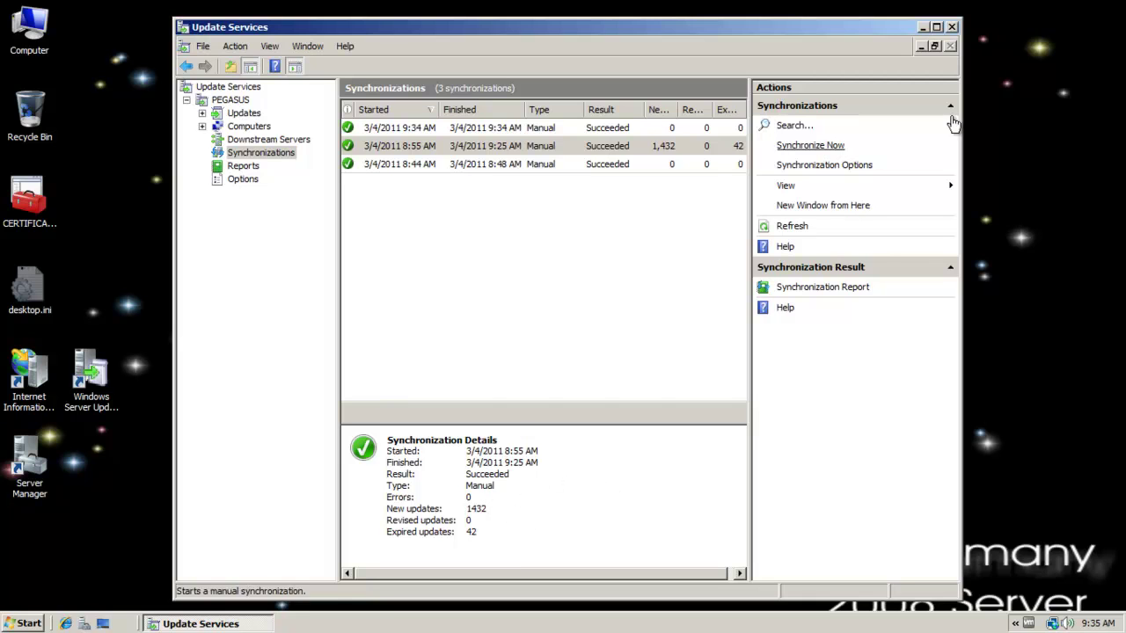
{"action": "left_click", "coordinate": [953, 28]}
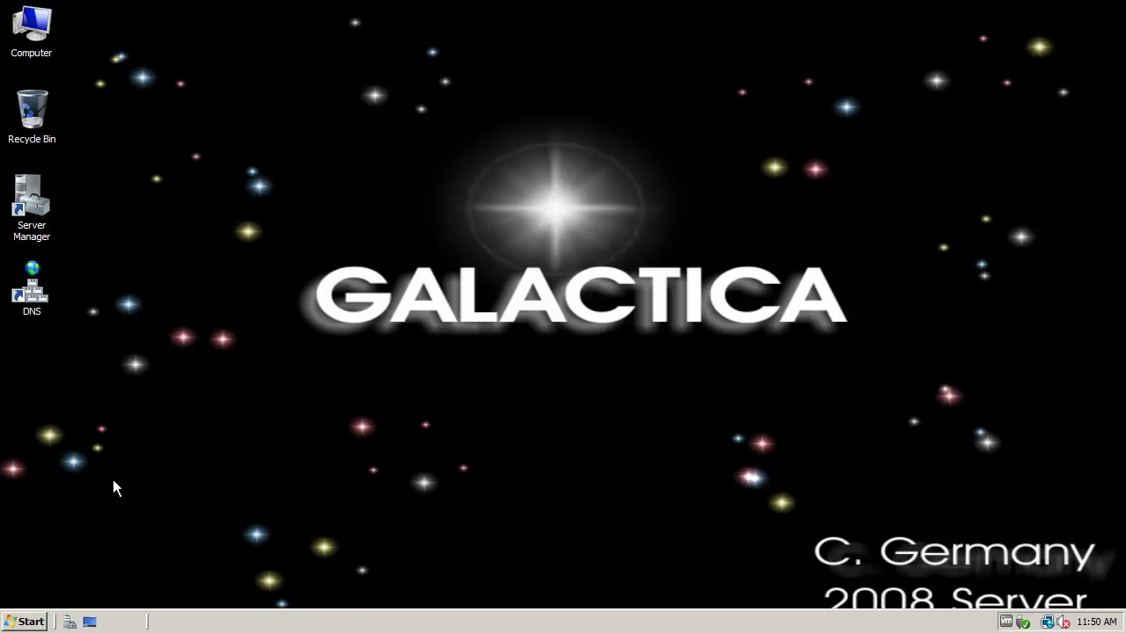
- On the GALACTICA server, open Group Policy Management from the Administrative Tools
{"action": "left_click", "coordinate": [24, 621]}
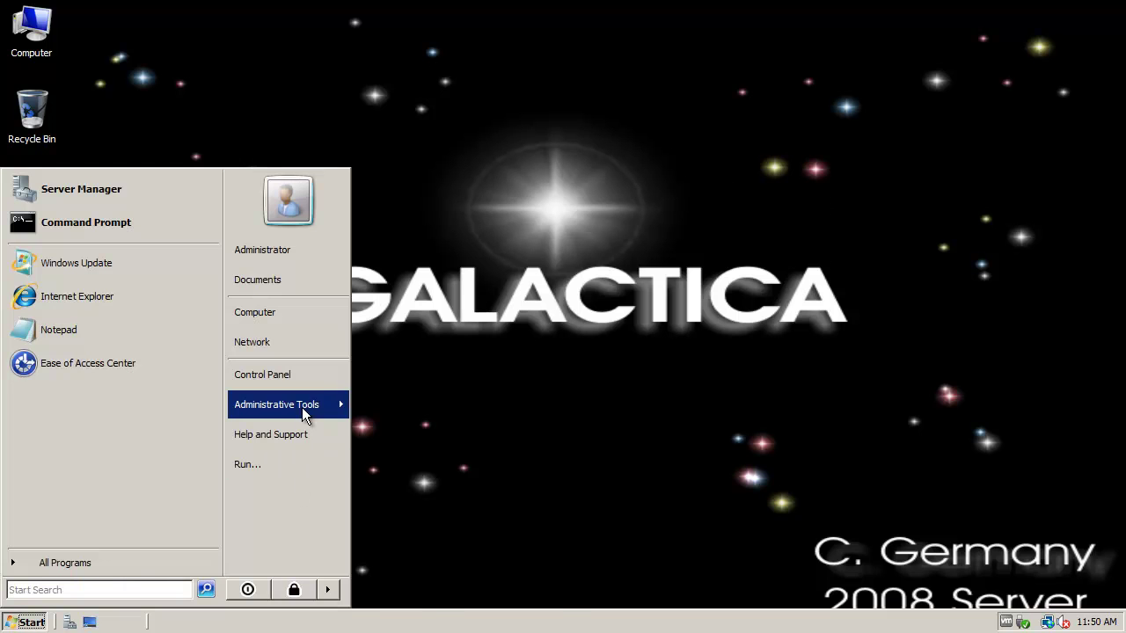
{"action": "mouse_move", "coordinate": [301, 407]}
{"action": "left_click", "coordinate": [442, 401]}
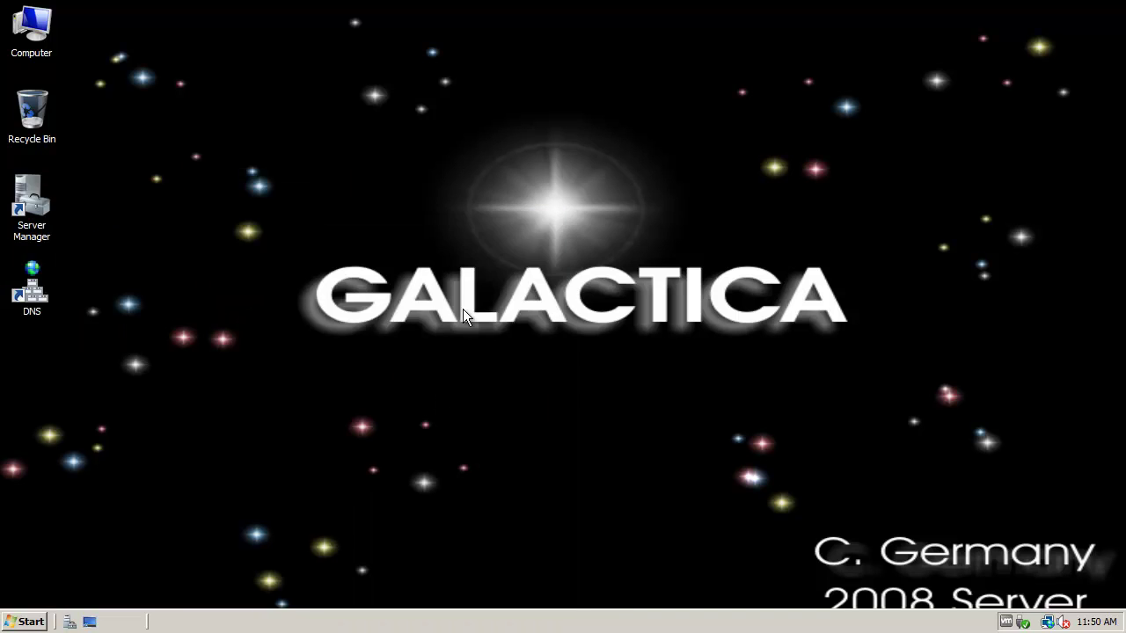
{"action": "left_click_drag", "start_coordinate": [458, 14], "coordinate": [655, 34]}
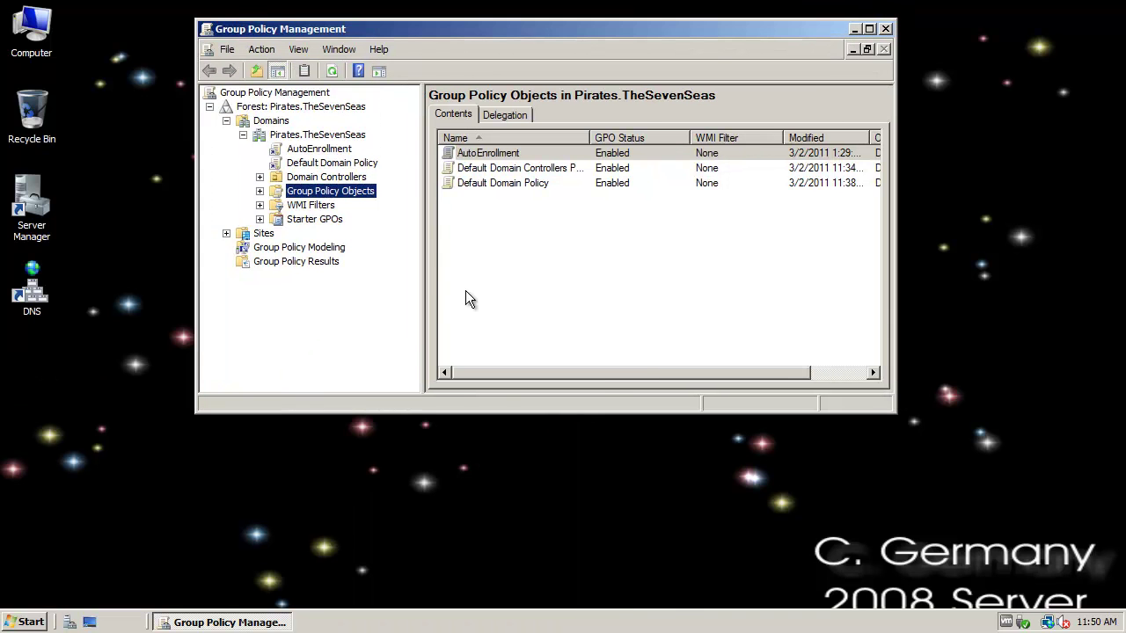
{"action": "left_click_drag", "start_coordinate": [446, 28], "coordinate": [435, 24]}
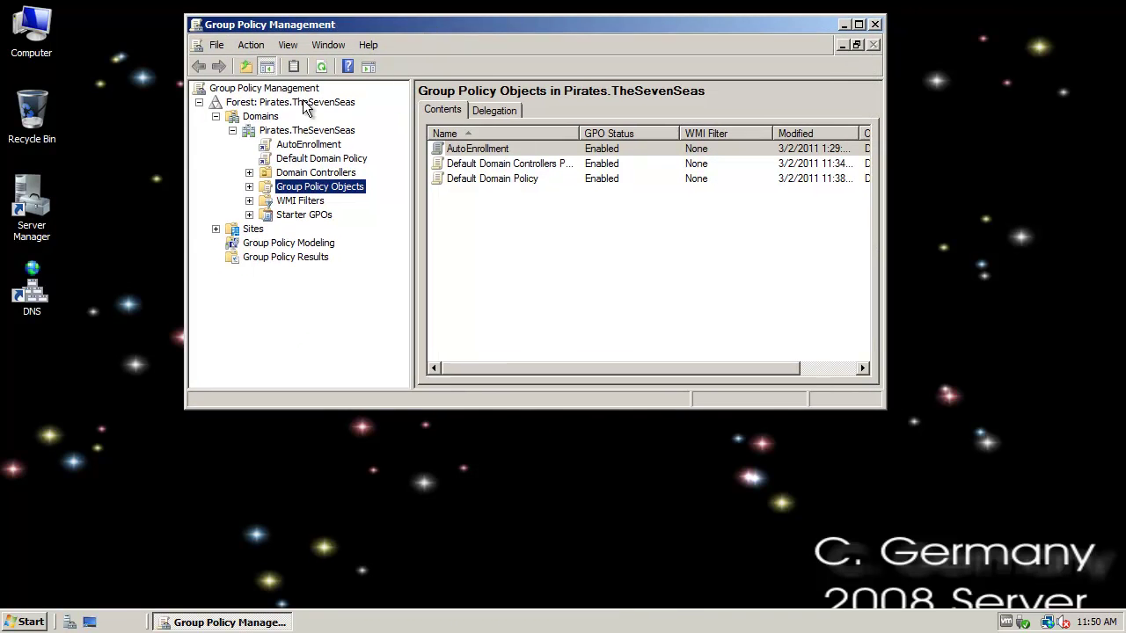
- Create a GPO named "WSUS Update Policy" in the Pirates.TheSevenSeas domain and link it there
{"action": "left_click", "coordinate": [316, 130]}
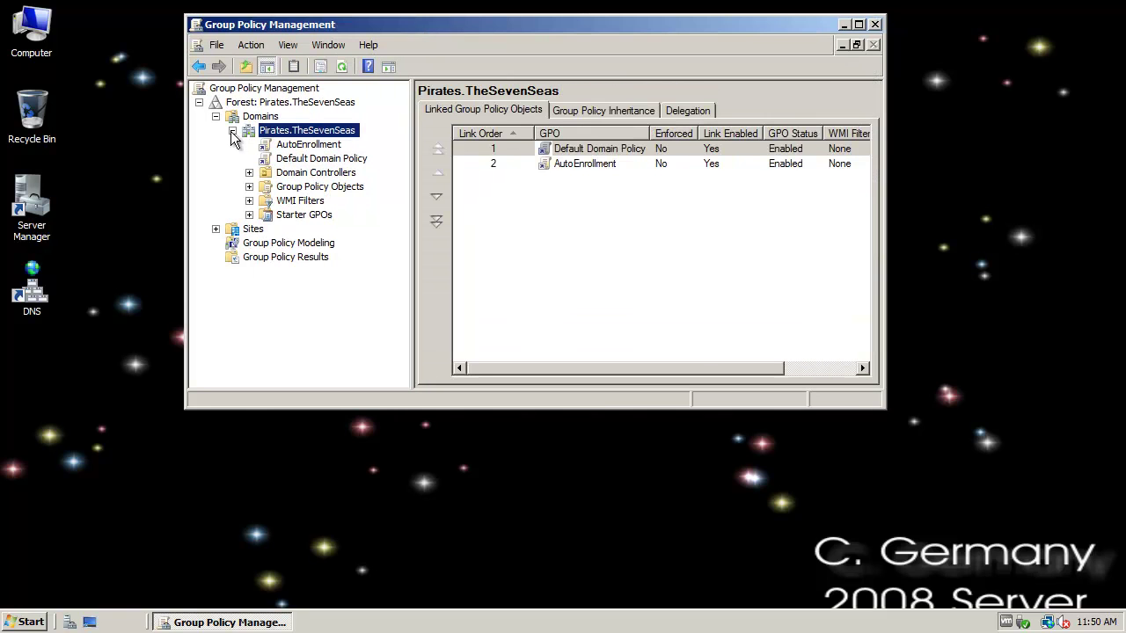
{"action": "right_click", "coordinate": [300, 134]}
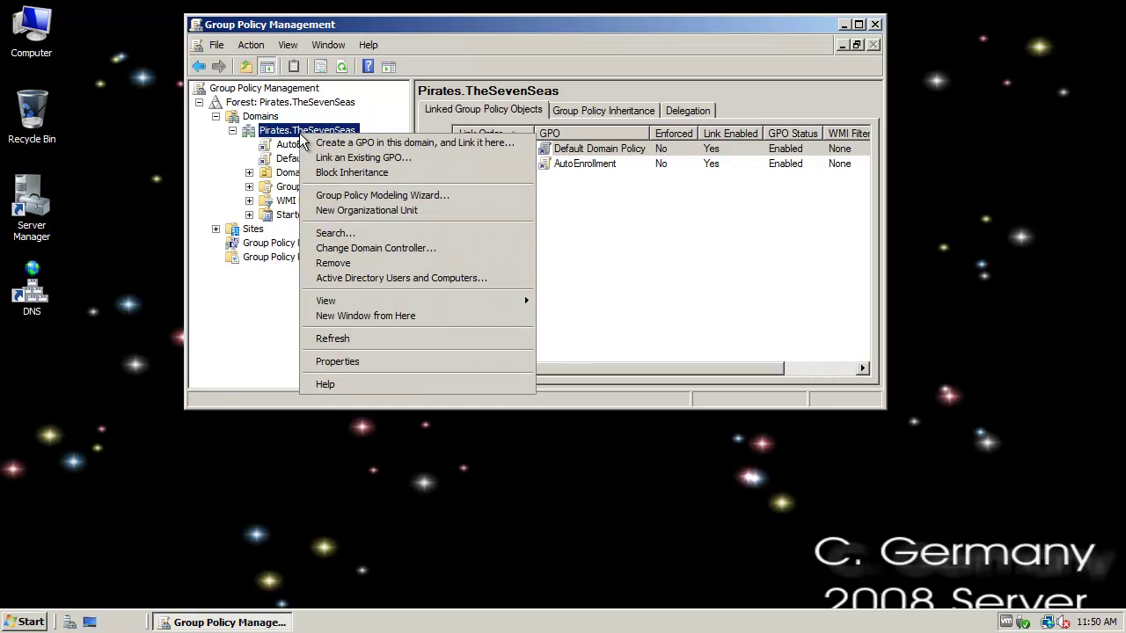
{"action": "left_click", "coordinate": [326, 143]}
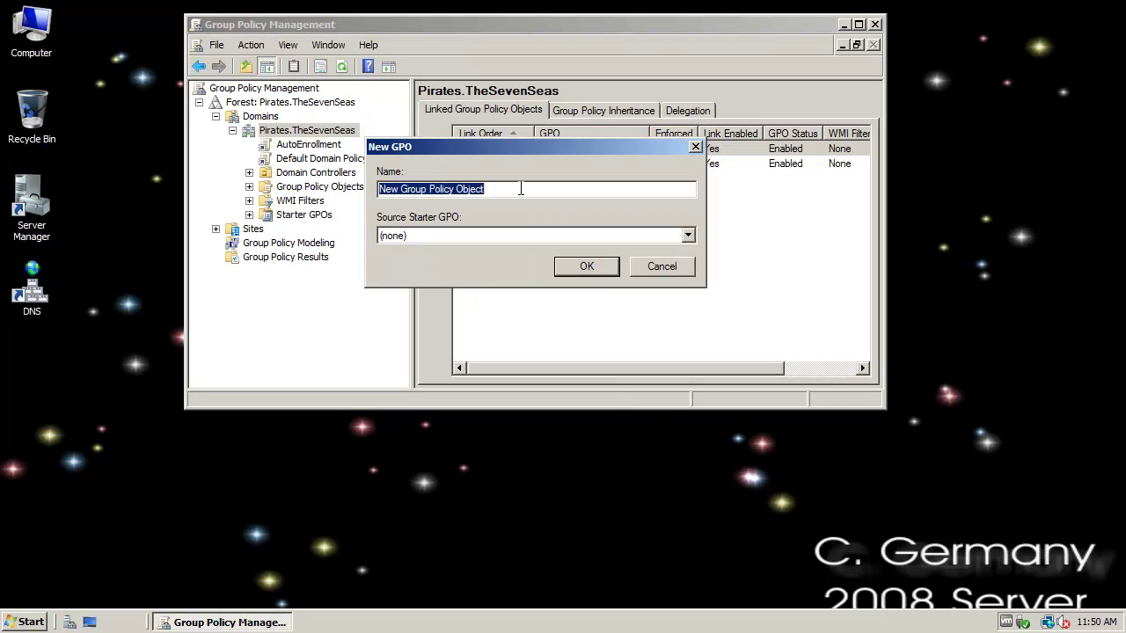
{"action": "type", "text": "WSUS"}
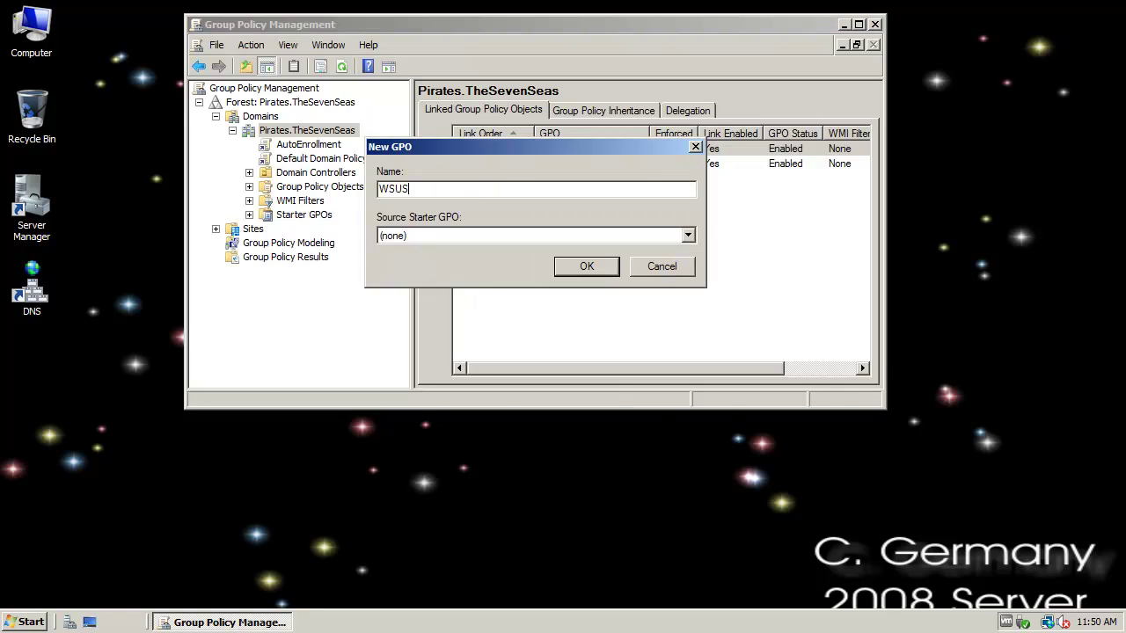
{"action": "type", "text": " Update Policy"}
{"action": "key", "text": "Return"}
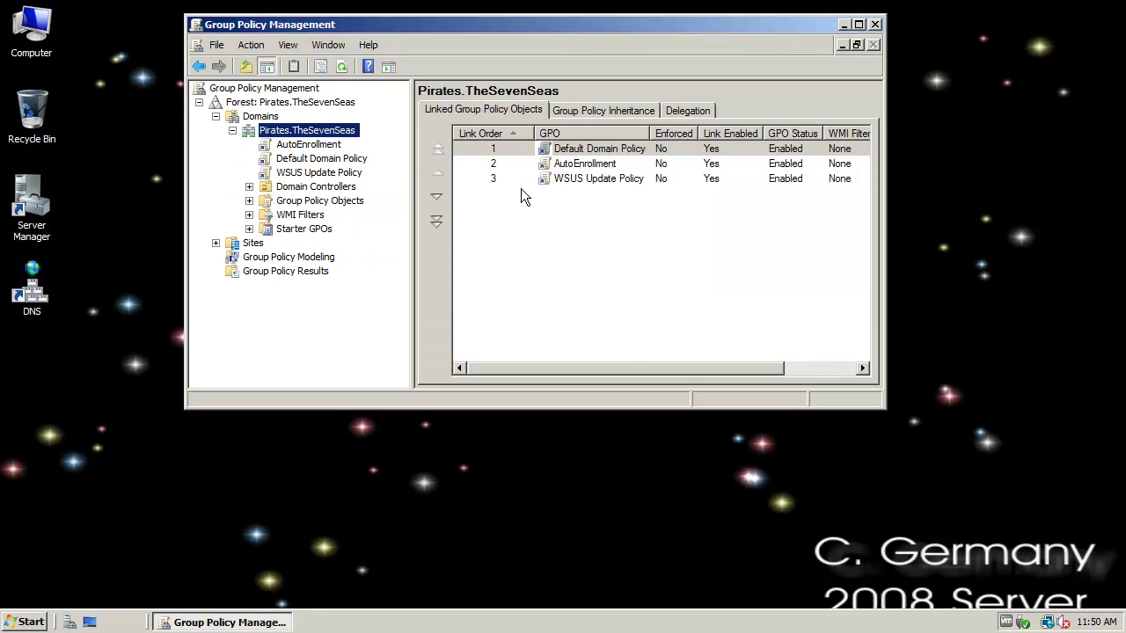
- Select the WSUS Update Policy link, and dismiss the GPO link message so that it is not shown again
{"action": "left_click", "coordinate": [350, 173]}
{"action": "left_click", "coordinate": [484, 254]}
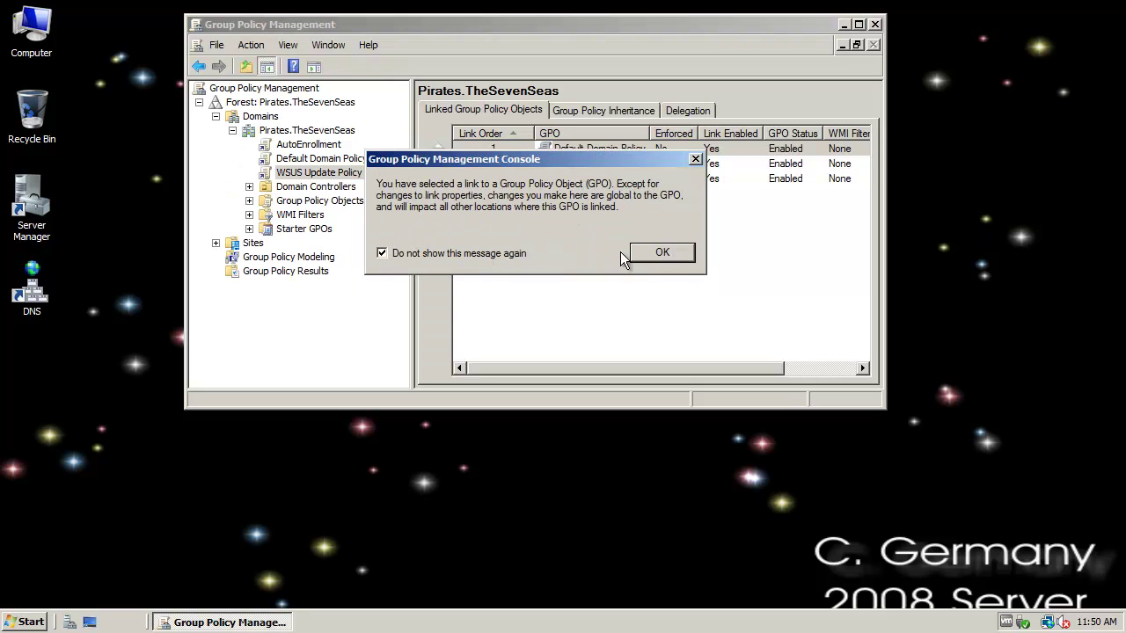
{"action": "left_click", "coordinate": [661, 253]}
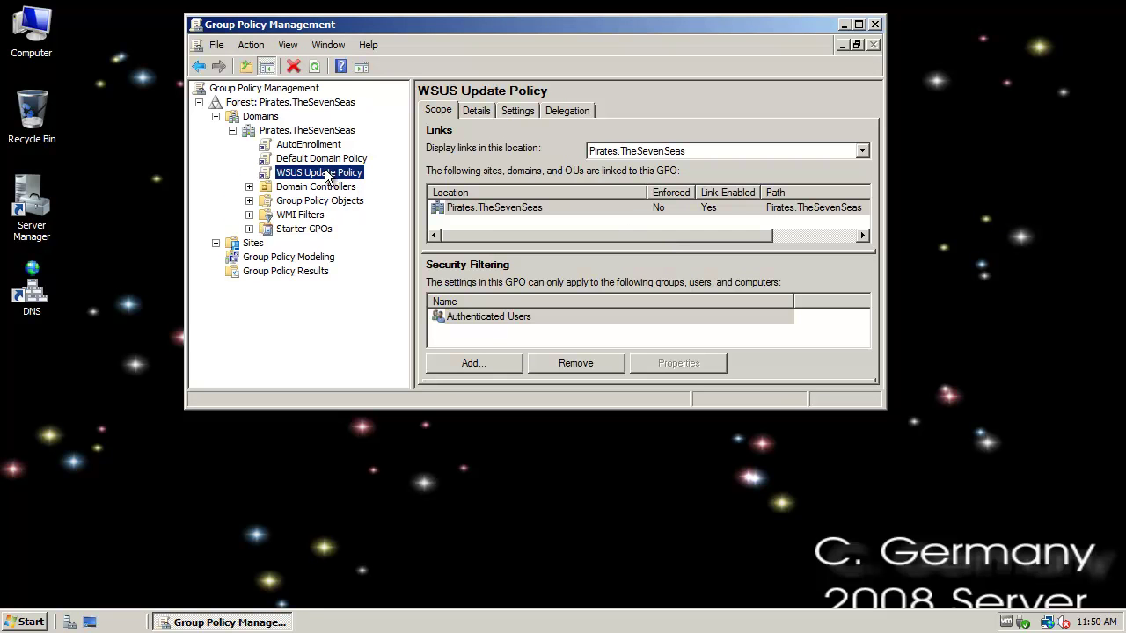
- Open the WSUS Update Policy for editing and show the Windows Update settings under Computer Configuration, Policies, Administrative Templates, Windows Components
{"action": "right_click", "coordinate": [327, 175]}
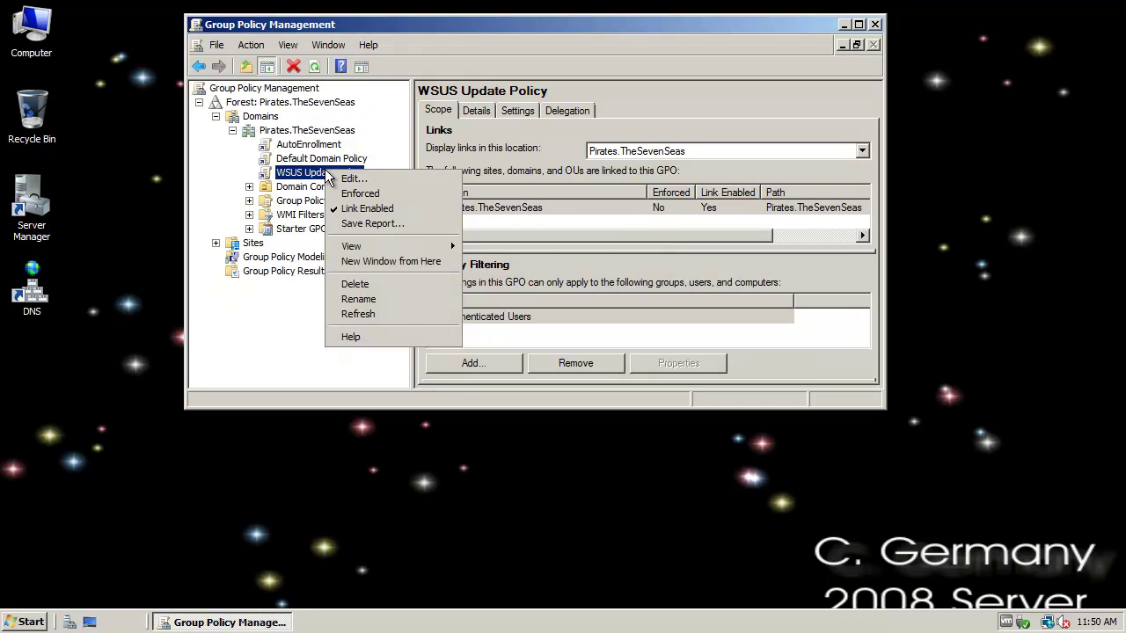
{"action": "left_click", "coordinate": [353, 181]}
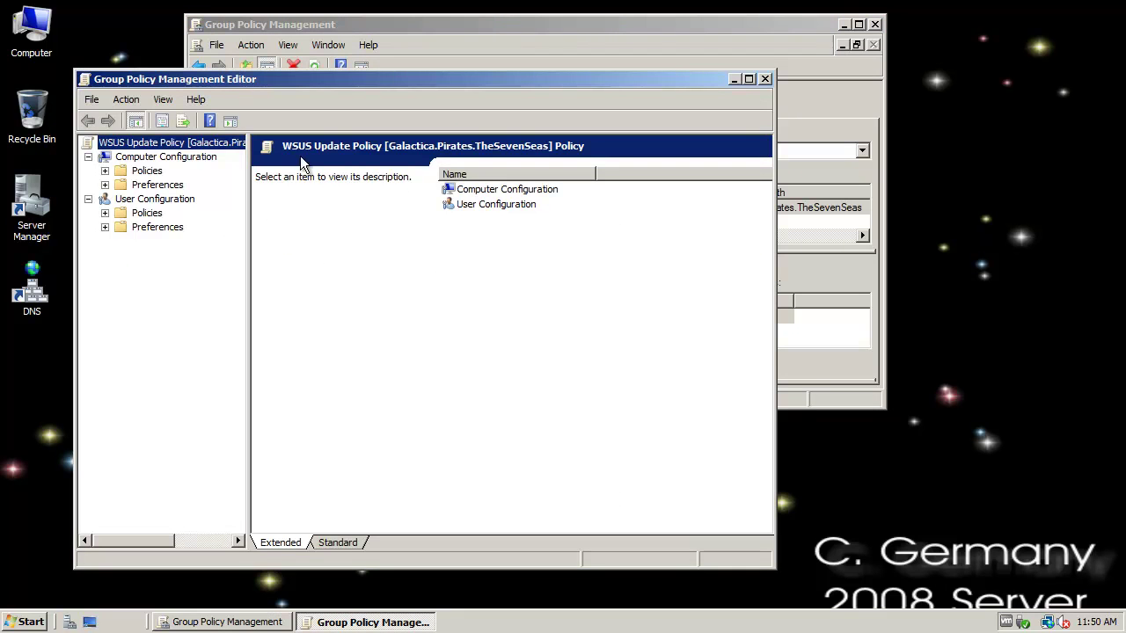
{"action": "left_click_drag", "start_coordinate": [246, 79], "coordinate": [370, 40]}
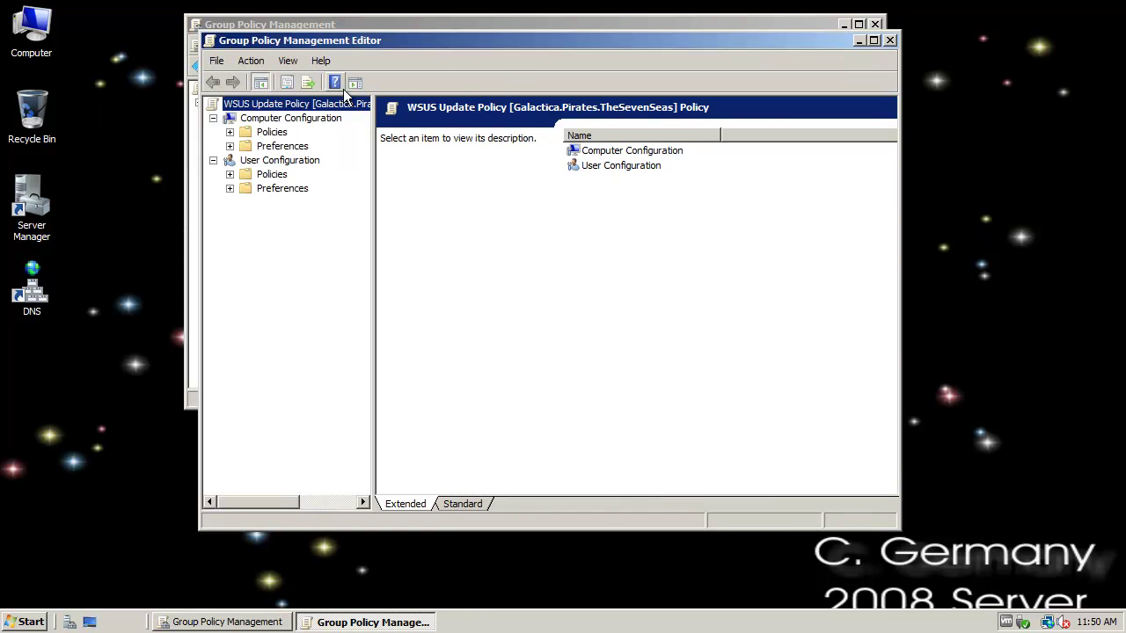
{"action": "left_click", "coordinate": [292, 118]}
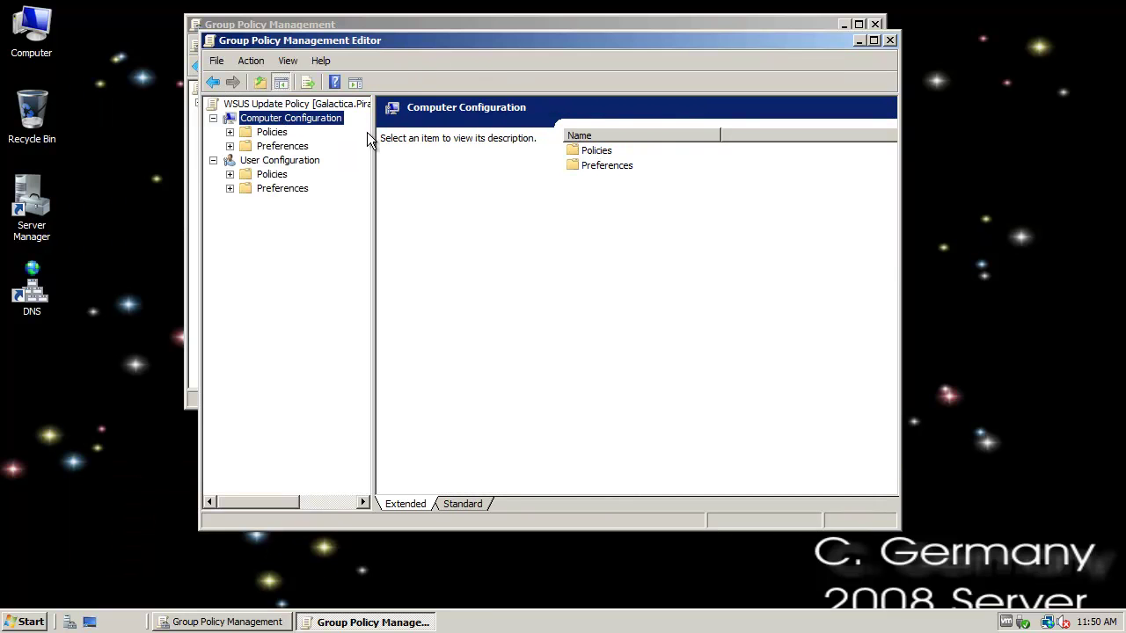
{"action": "left_click", "coordinate": [229, 132]}
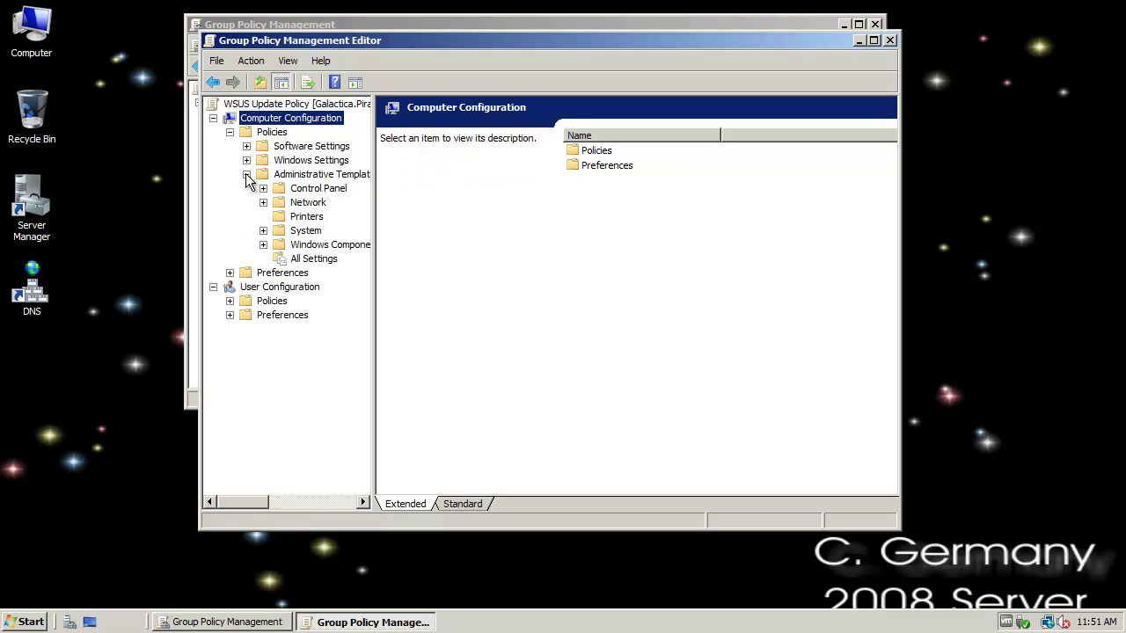
{"action": "left_click", "coordinate": [263, 244]}
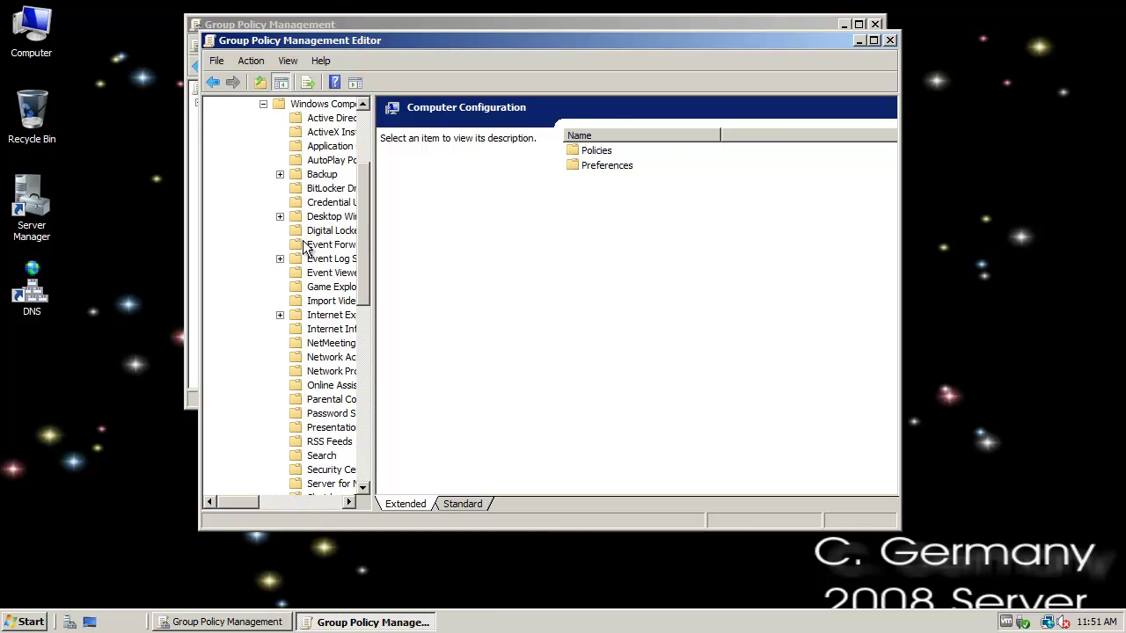
{"action": "left_click_drag", "start_coordinate": [373, 232], "coordinate": [422, 409]}
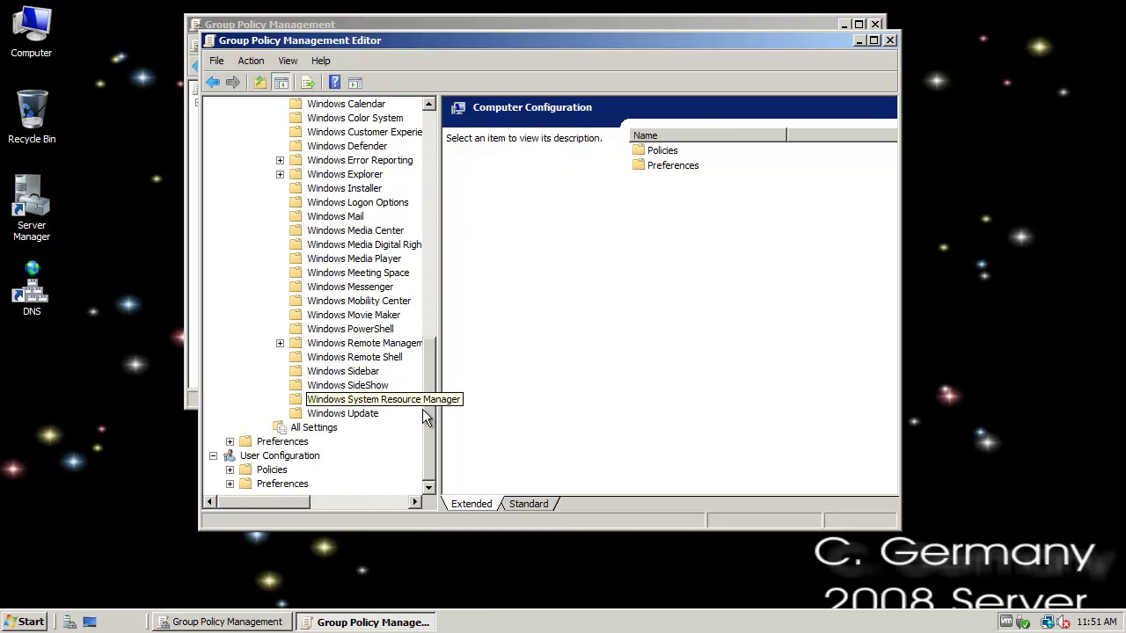
{"action": "left_click", "coordinate": [374, 415]}
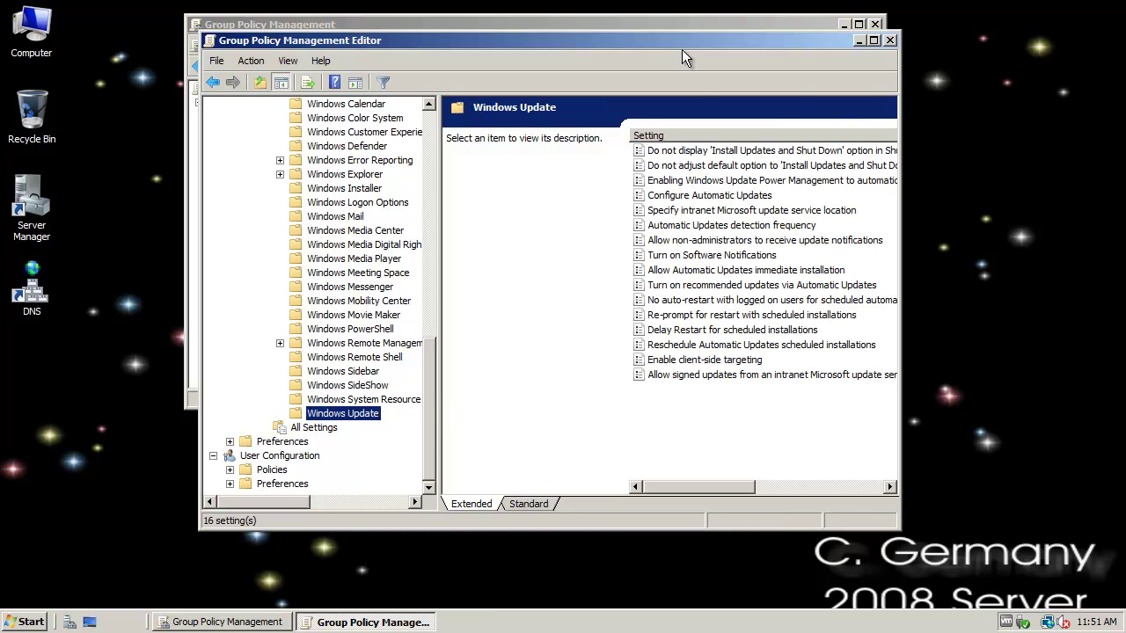
{"action": "left_click_drag", "start_coordinate": [683, 54], "coordinate": [571, 67]}
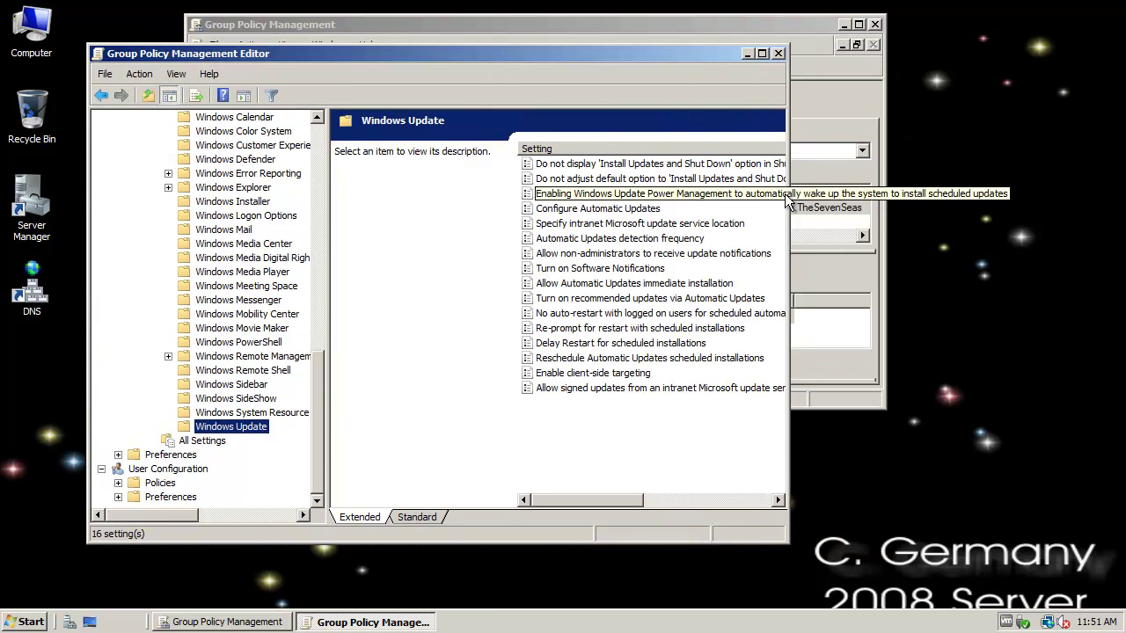
{"action": "left_click_drag", "start_coordinate": [787, 206], "coordinate": [957, 211]}
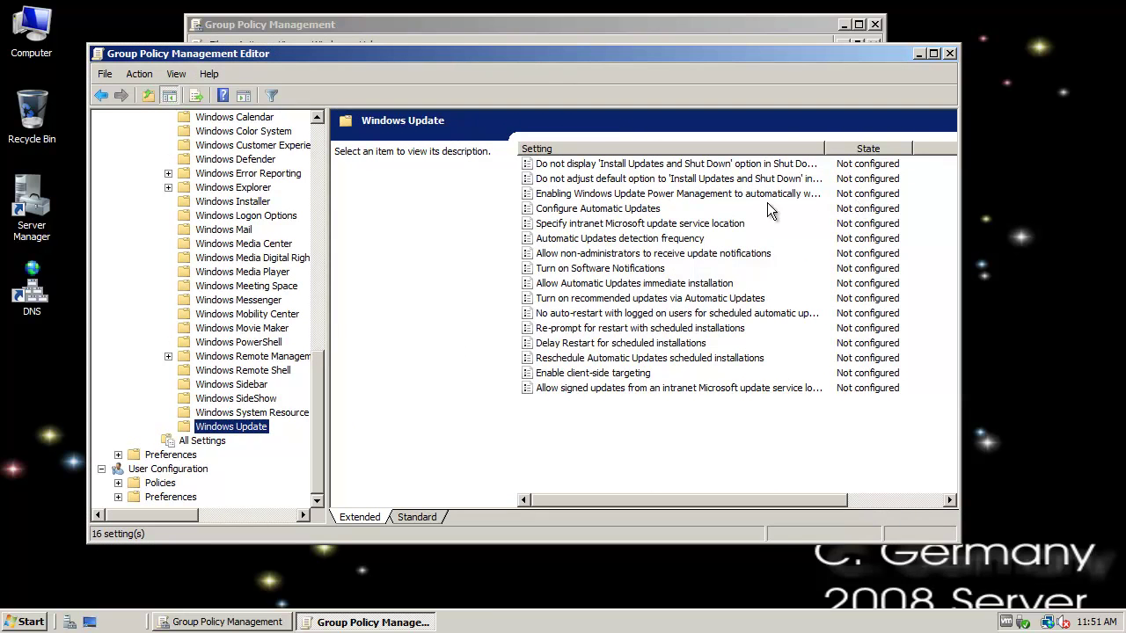
- Enable the Configure Automatic Updates policy with option 2 - Notify for download and notify for install
{"action": "double_click", "coordinate": [636, 208]}
{"action": "left_click_drag", "start_coordinate": [609, 105], "coordinate": [565, 70]}
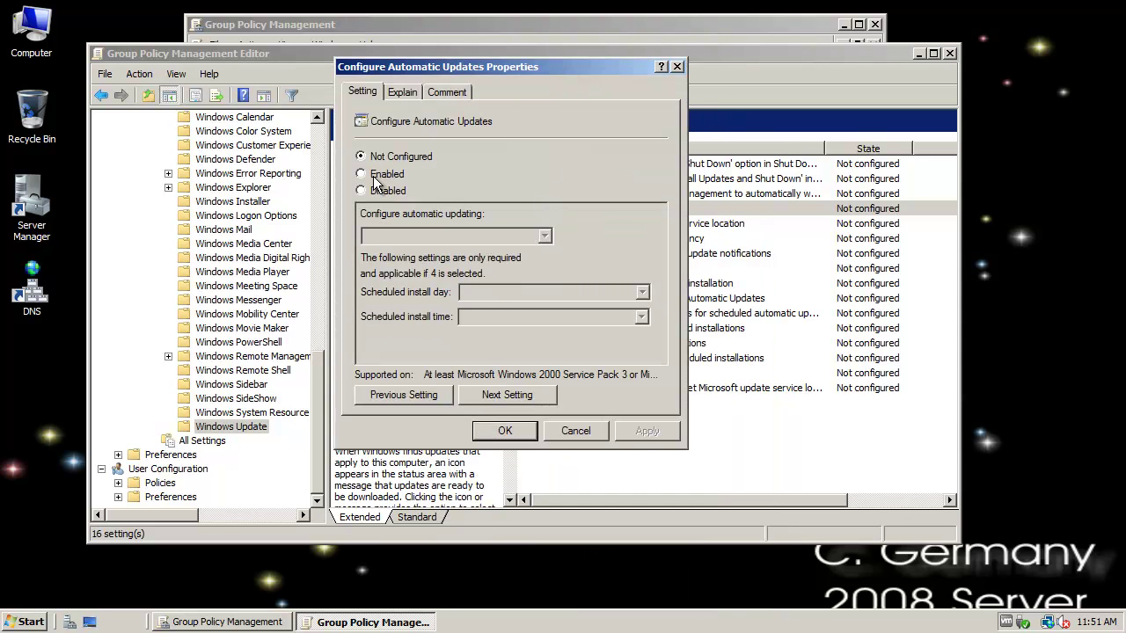
{"action": "left_click", "coordinate": [376, 180]}
{"action": "left_click", "coordinate": [543, 237]}
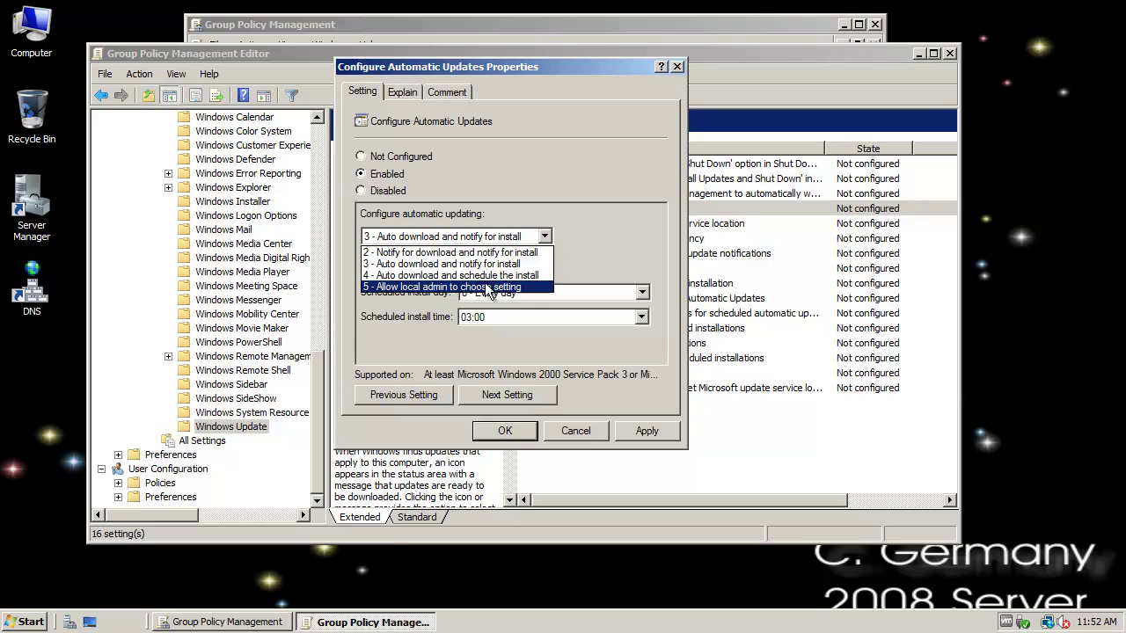
{"action": "left_click", "coordinate": [533, 253]}
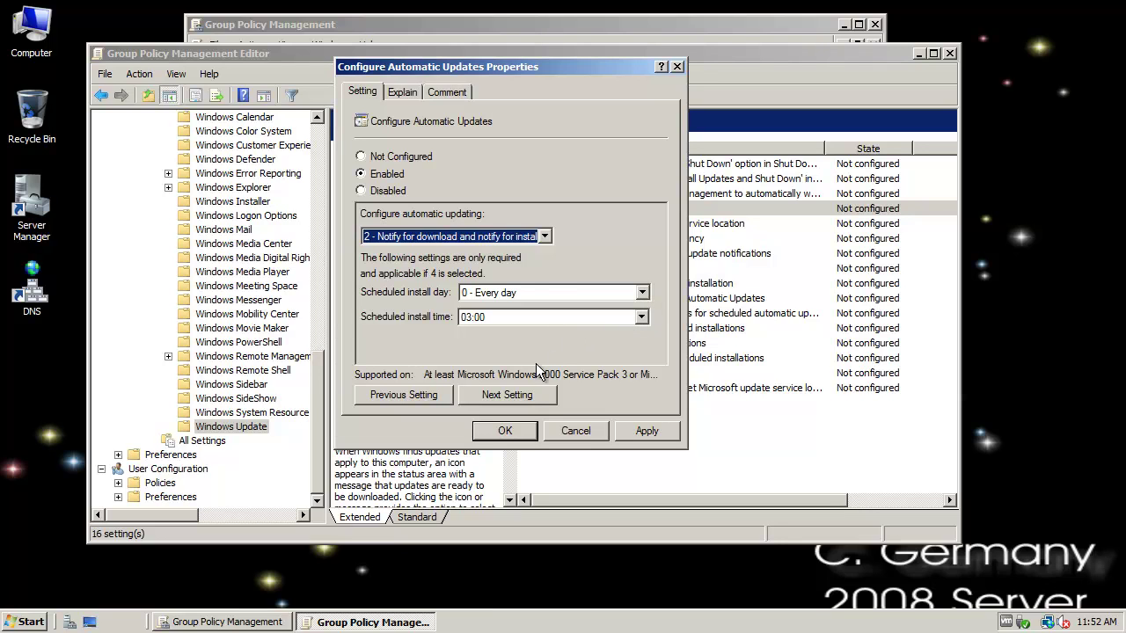
{"action": "left_click", "coordinate": [504, 431]}
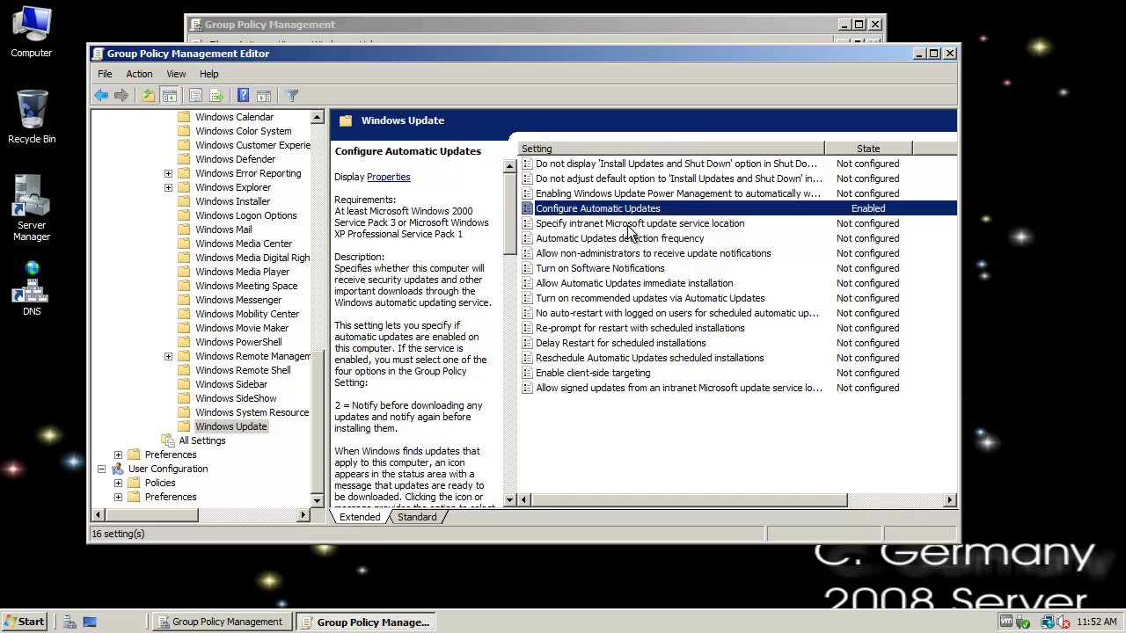
{"action": "double_click", "coordinate": [628, 227]}
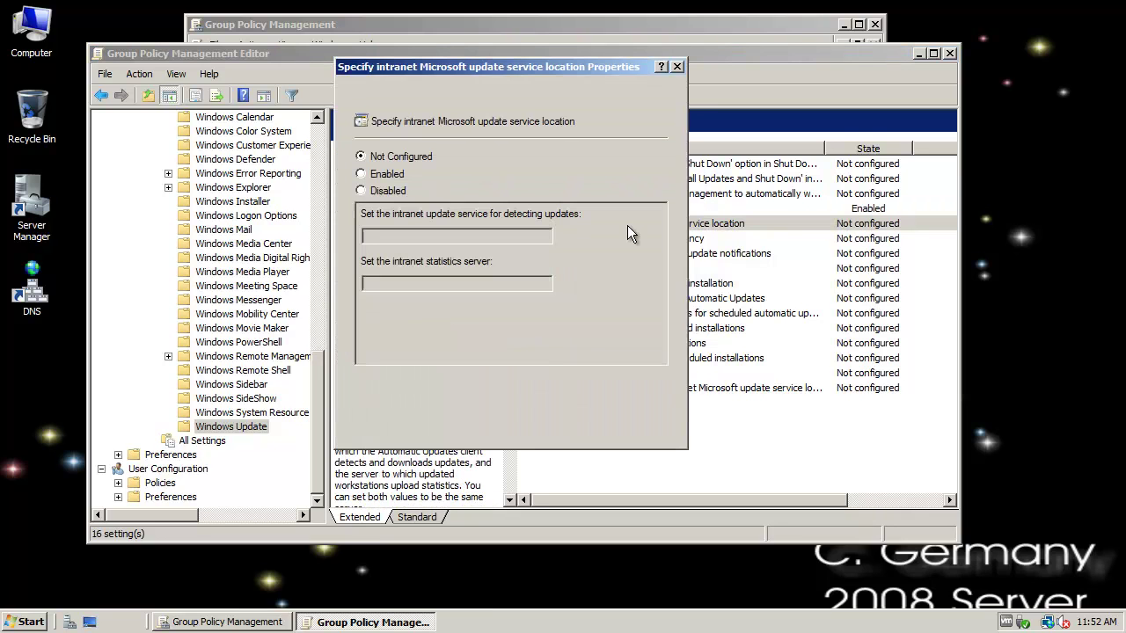
{"action": "left_click", "coordinate": [398, 180]}
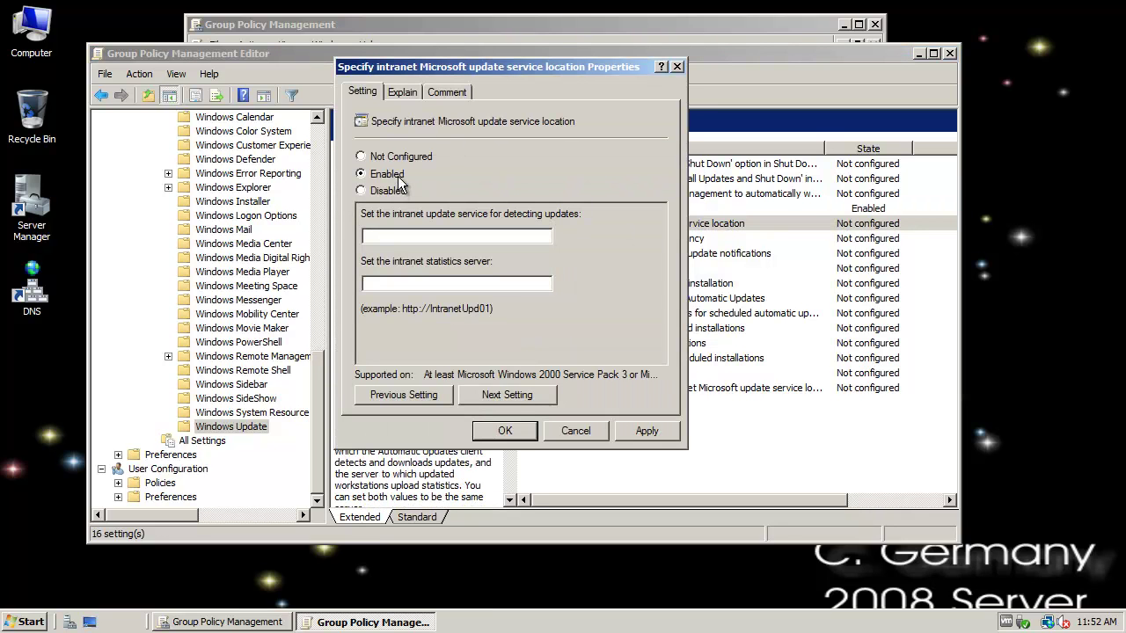
{"action": "left_click", "coordinate": [385, 240]}
{"action": "type", "text": "http://pegasushttp://pegasus"}
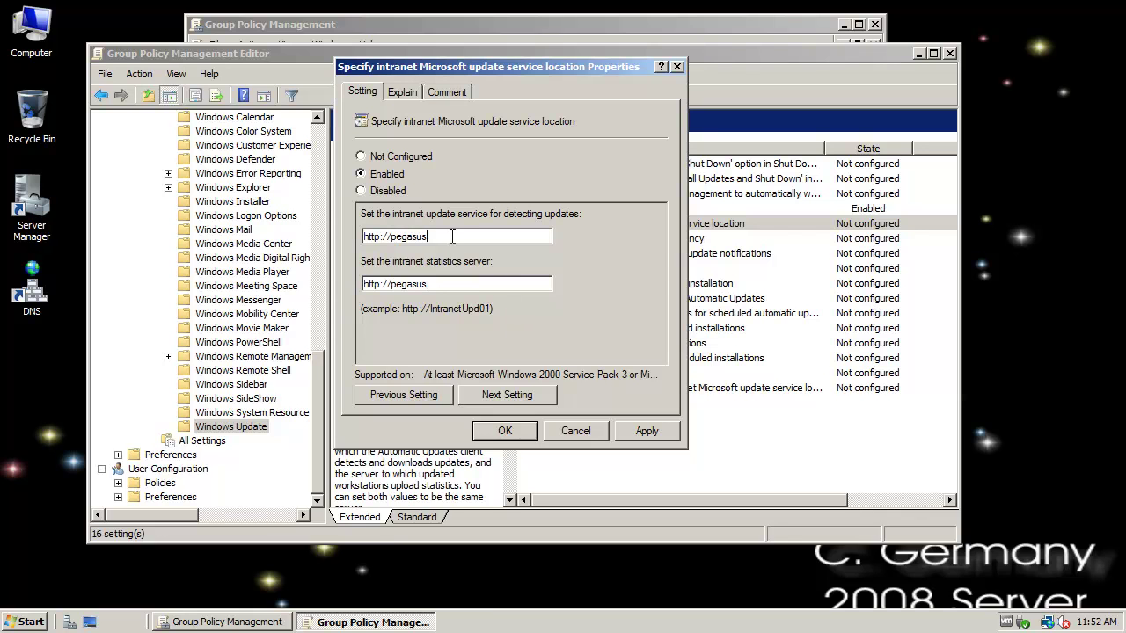
{"action": "left_click", "coordinate": [503, 432]}
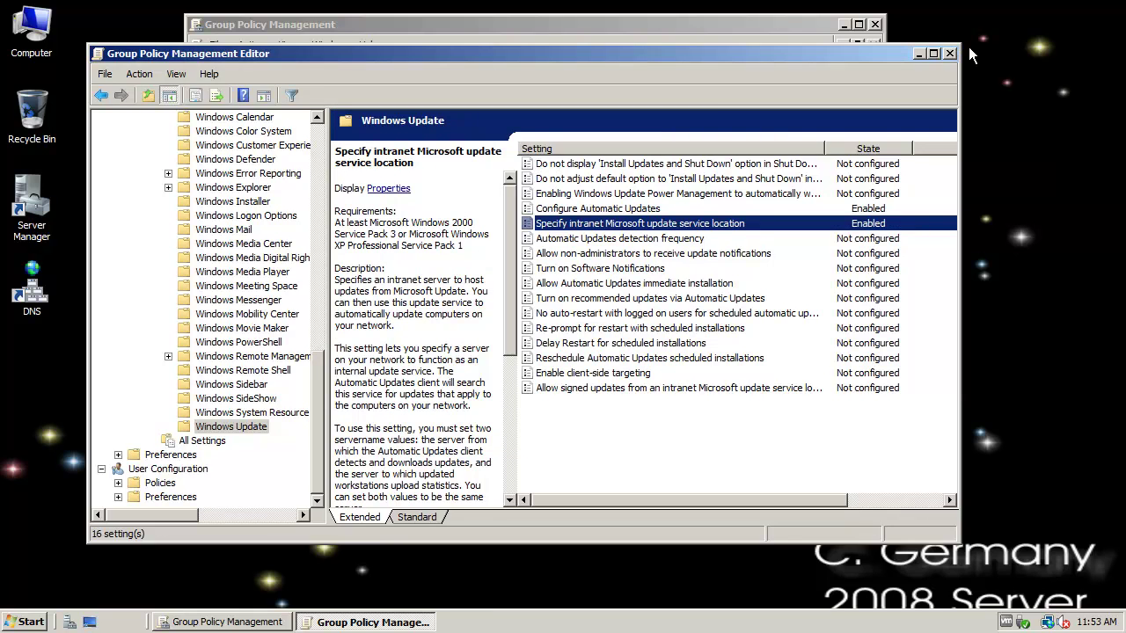
- Close the Group Policy Management Editor and the Group Policy Management console
{"action": "scroll", "coordinate": [322, 396], "scroll_direction": "up", "scroll_amount": 15}
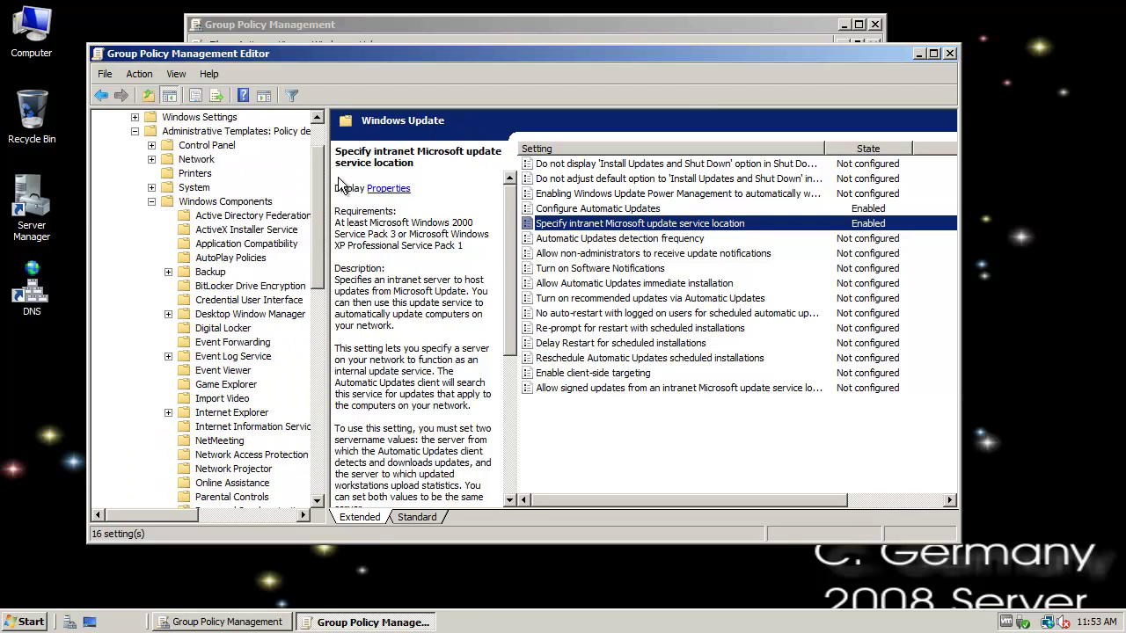
{"action": "left_click", "coordinate": [951, 53]}
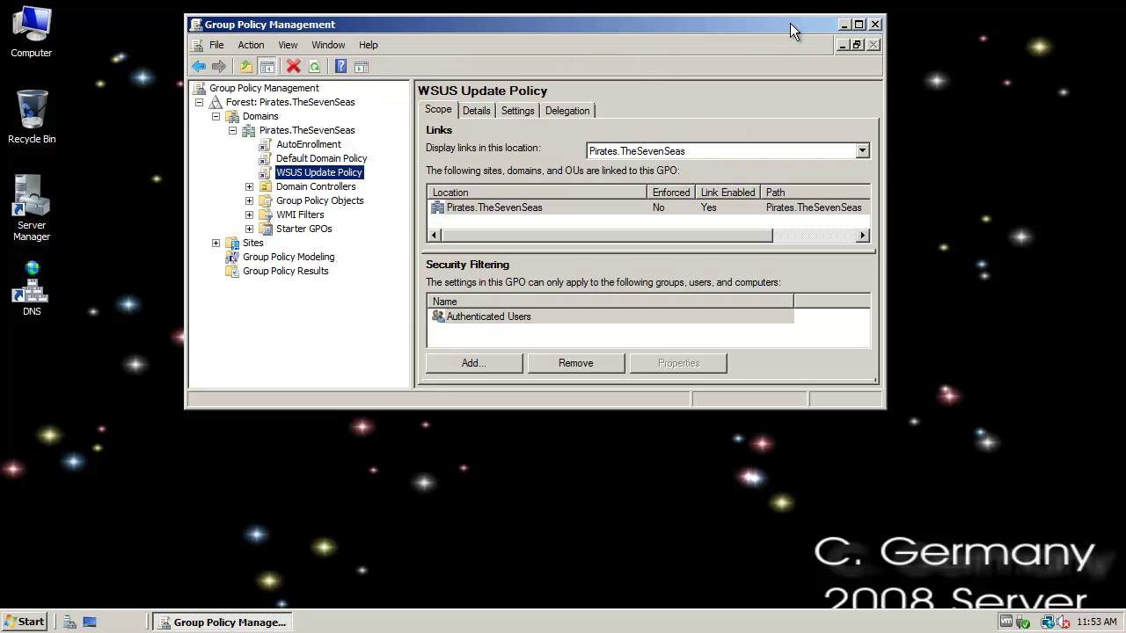
{"action": "left_click", "coordinate": [851, 46]}
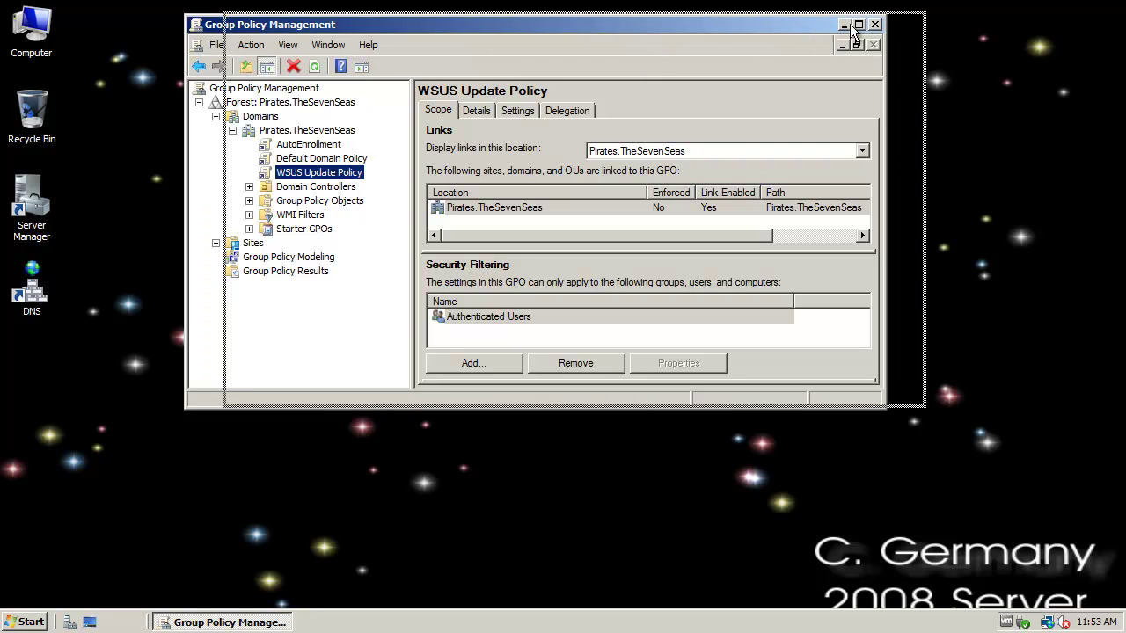
{"action": "left_click", "coordinate": [926, 47]}
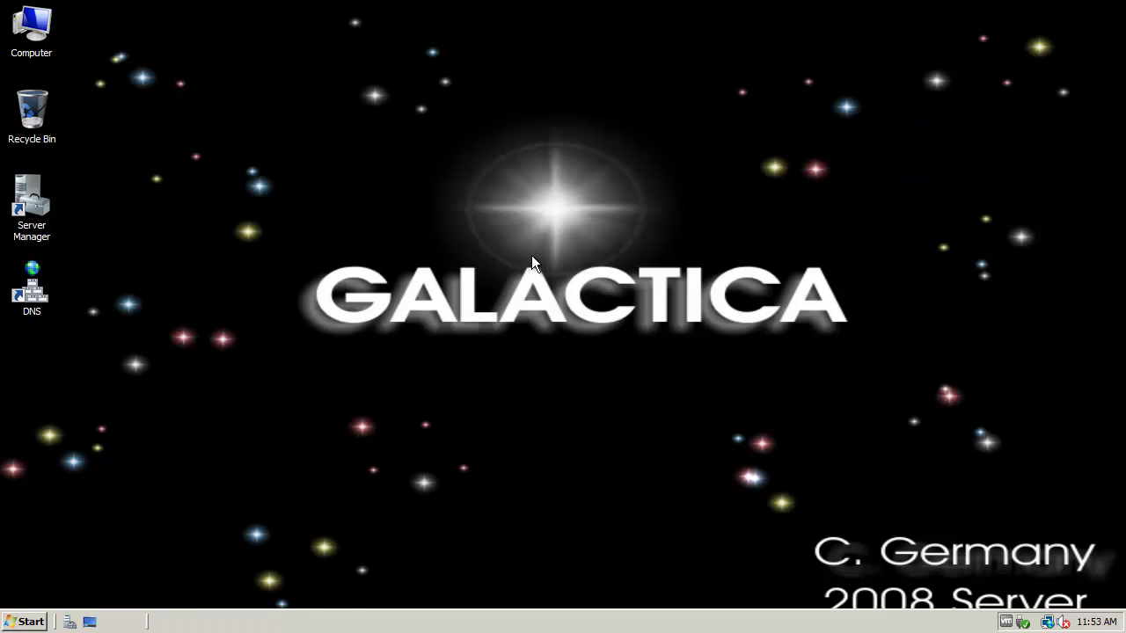
- Force a Group Policy refresh from a Command Prompt with gpupdate /force, and exit the prompt
{"action": "left_click", "coordinate": [26, 622]}
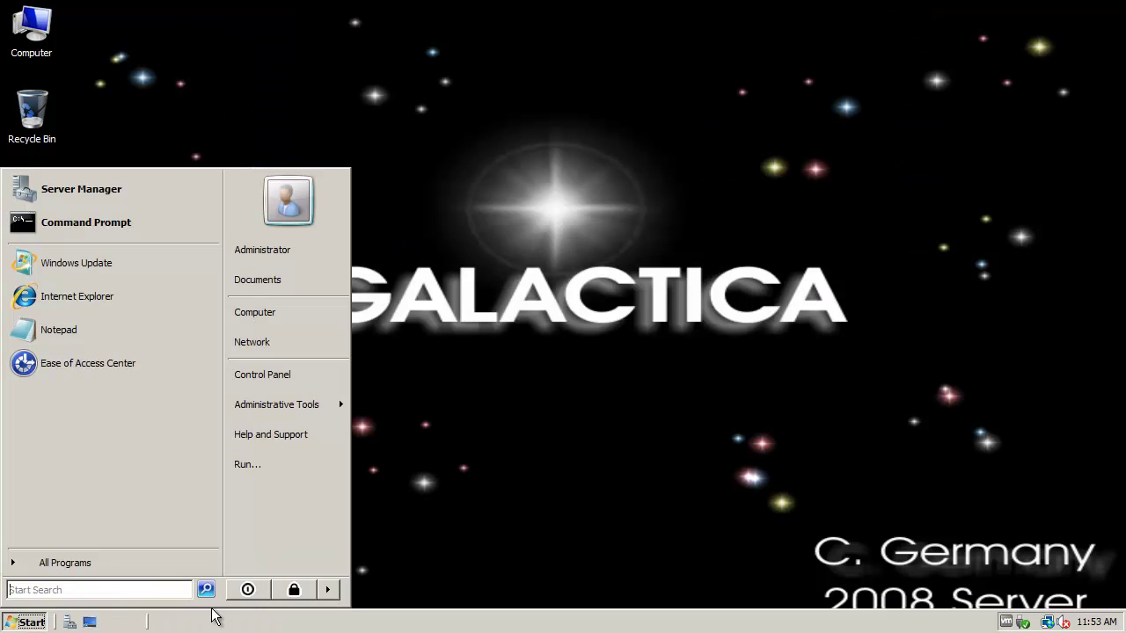
{"action": "left_click", "coordinate": [132, 228]}
{"action": "left_click_drag", "start_coordinate": [294, 35], "coordinate": [410, 118]}
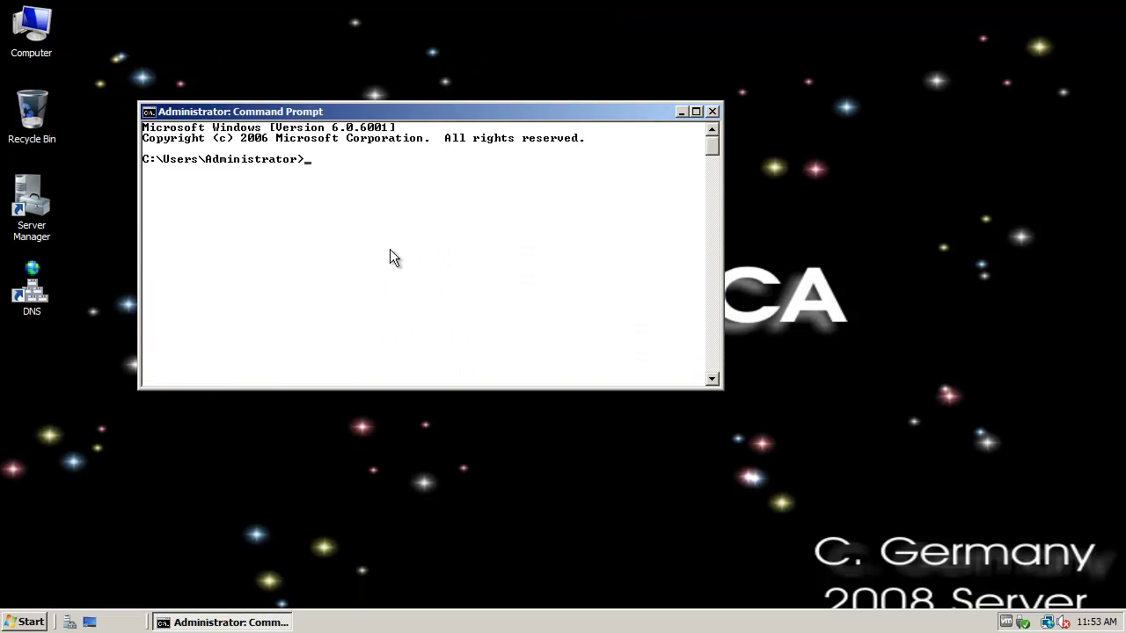
{"action": "type", "text": "gpupdate /force"}
{"action": "key", "text": "Return"}
{"action": "left_click_drag", "start_coordinate": [413, 112], "coordinate": [520, 60]}
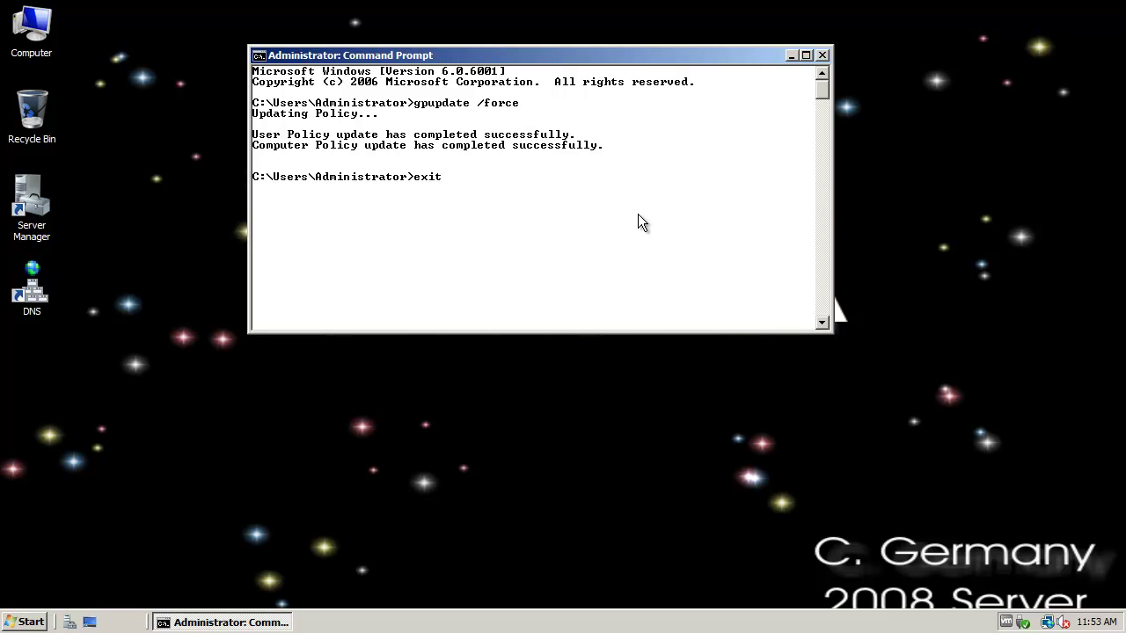
{"action": "key", "text": "Return"}
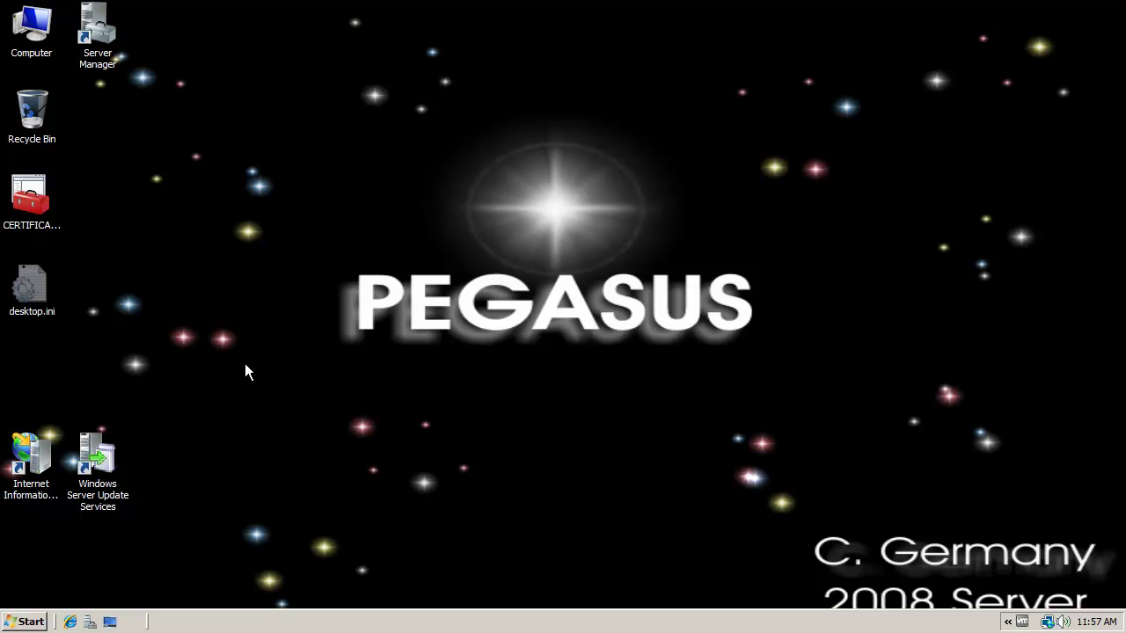
- On the PEGASUS server, open the Update Services console and examine the server overview and the computers needing updates
{"action": "double_click", "coordinate": [96, 458]}
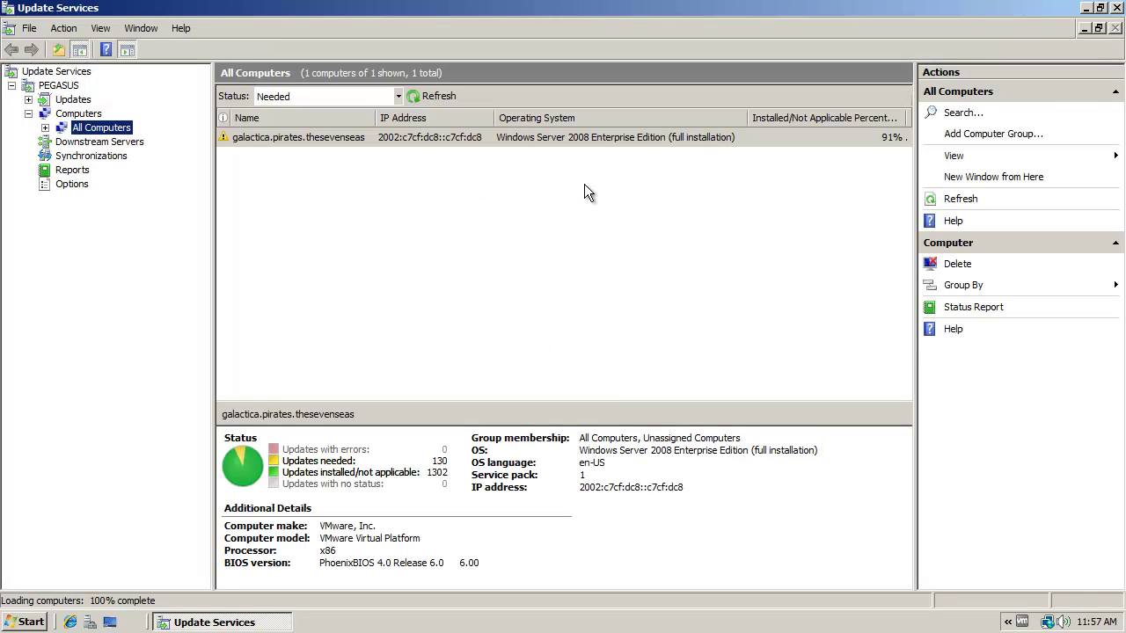
{"action": "left_click", "coordinate": [58, 87]}
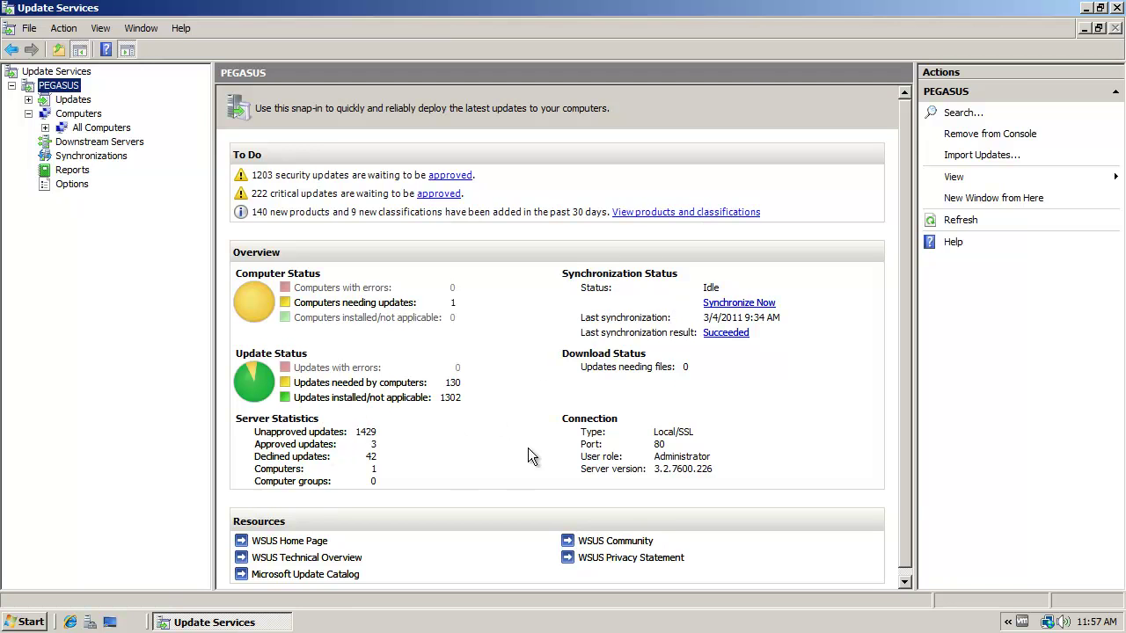
{"action": "left_click", "coordinate": [378, 303]}
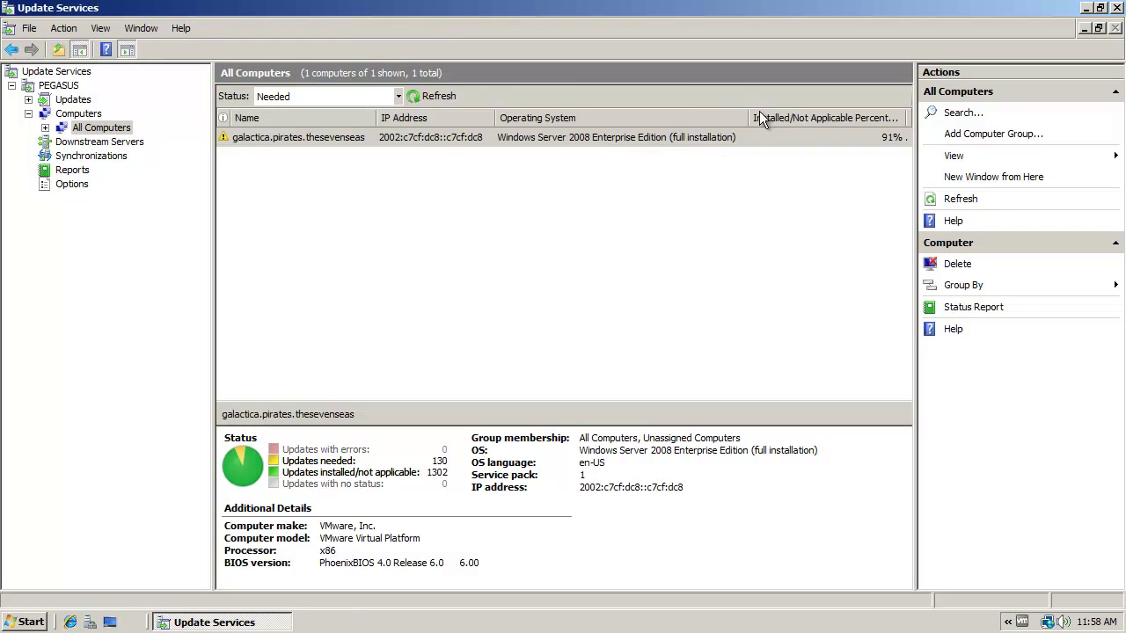
{"action": "left_click_drag", "start_coordinate": [745, 117], "coordinate": [666, 117]}
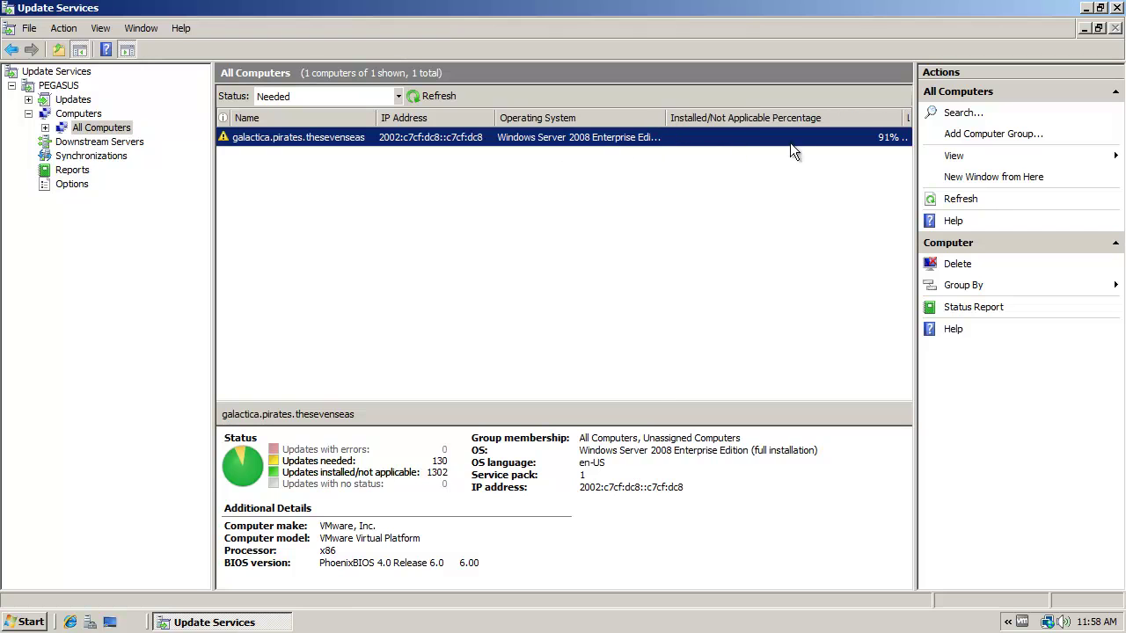
{"action": "left_click_drag", "start_coordinate": [899, 119], "coordinate": [742, 138]}
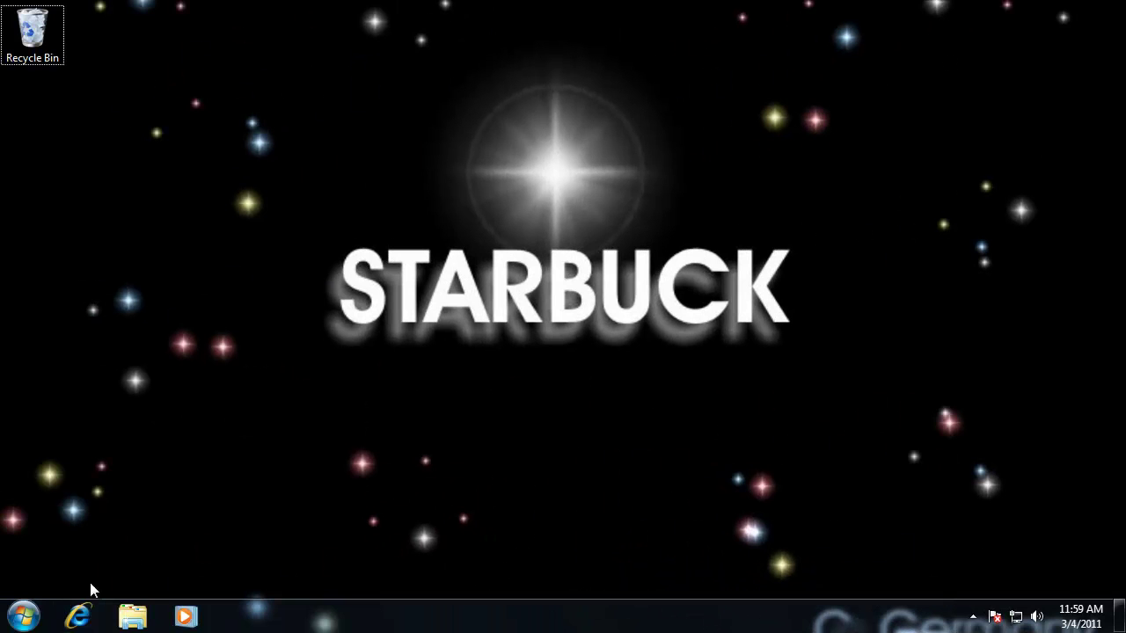
- On the STARBUCK client, open a command prompt and change to the root of the C: drive
{"action": "left_click", "coordinate": [23, 617]}
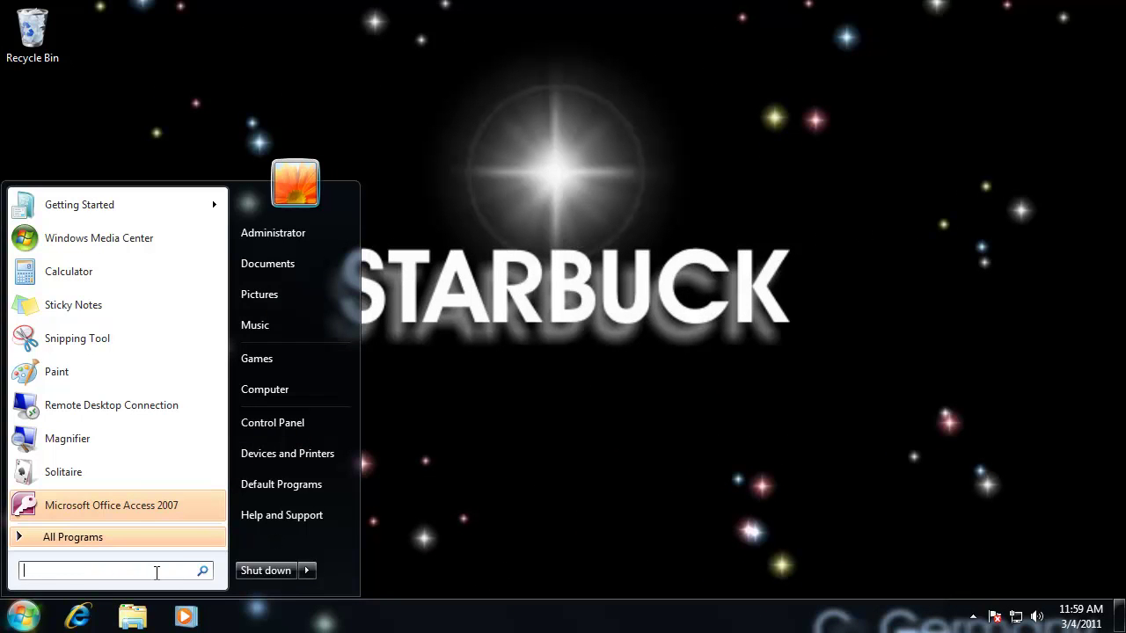
{"action": "type", "text": "cmd"}
{"action": "key", "text": "Return"}
{"action": "left_click_drag", "start_coordinate": [235, 120], "coordinate": [339, 166]}
{"action": "type", "text": "cd .."}
{"action": "key", "text": "Return"}
{"action": "type", "text": "cd .."}
{"action": "key", "text": "Return"}
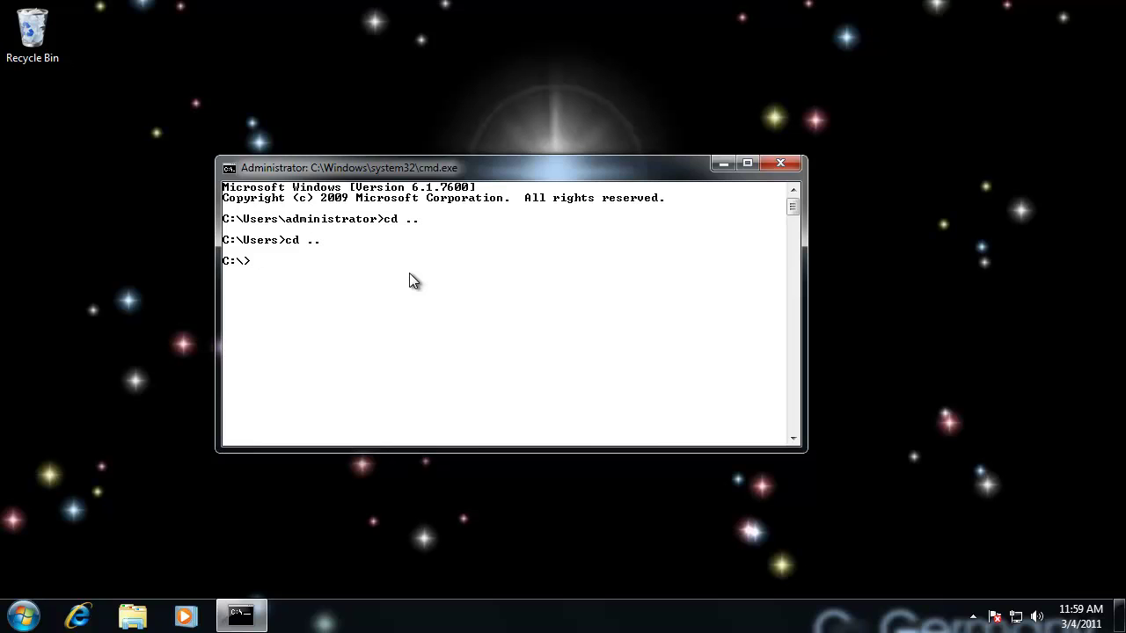
- Run wuauclt.exe /detect on the STARBUCK client to trigger update detection
{"action": "type", "text": "wuauclt.exe /detect"}
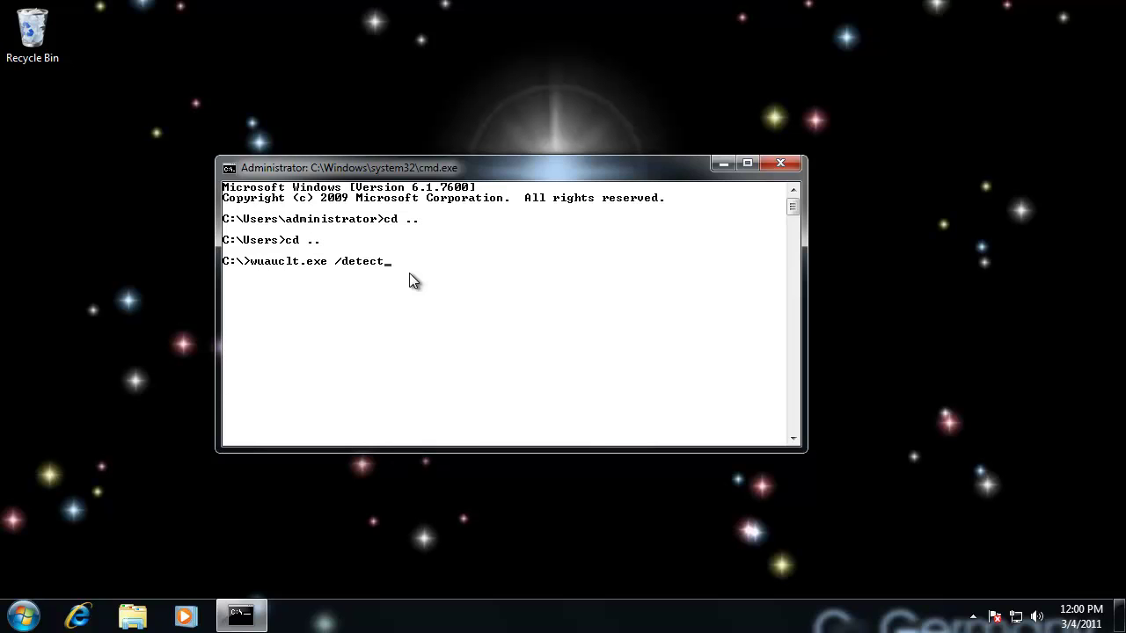
{"action": "key", "text": "Return"}
{"action": "left_click_drag", "start_coordinate": [626, 169], "coordinate": [708, 136]}
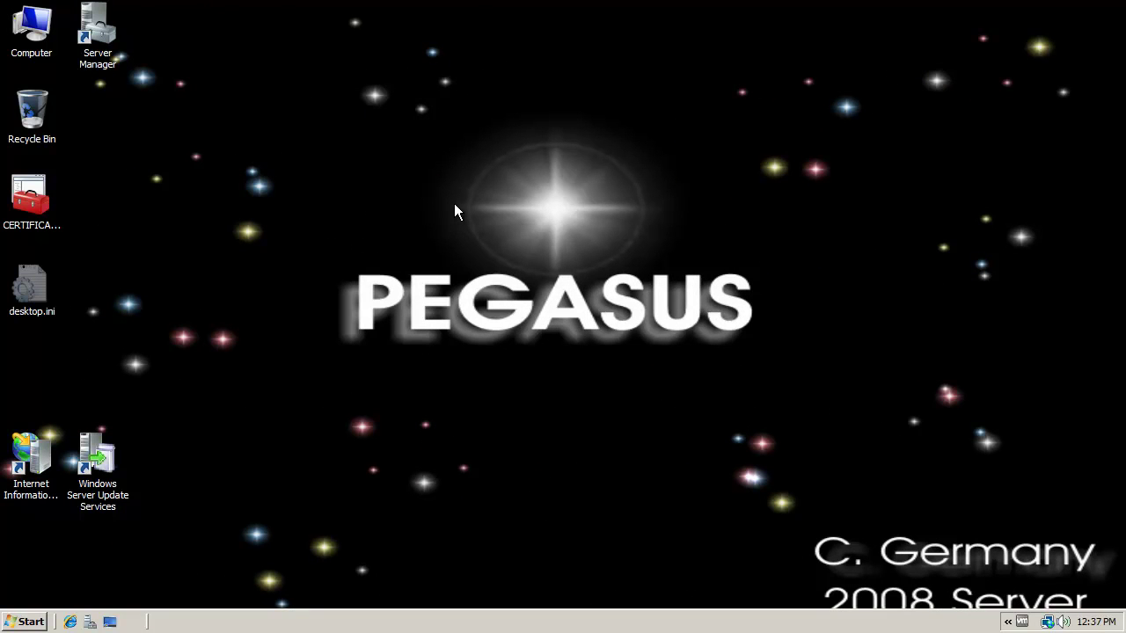
- On the PEGASUS server, open the Update Services console and check in the server overview which computers need updates
{"action": "left_click", "coordinate": [97, 450]}
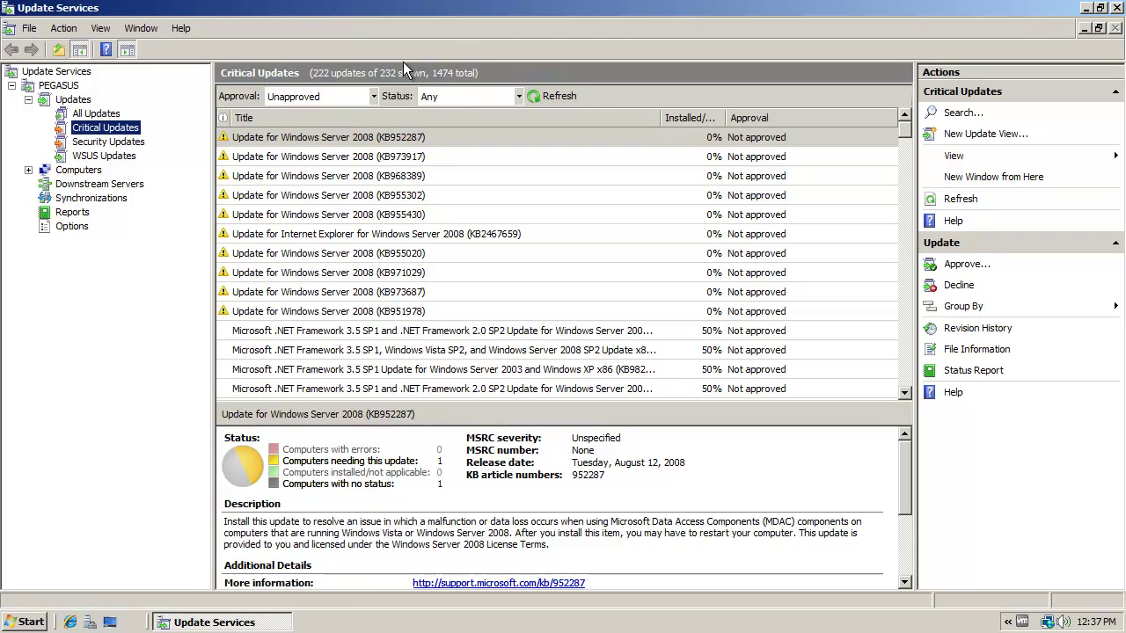
{"action": "left_click", "coordinate": [73, 86]}
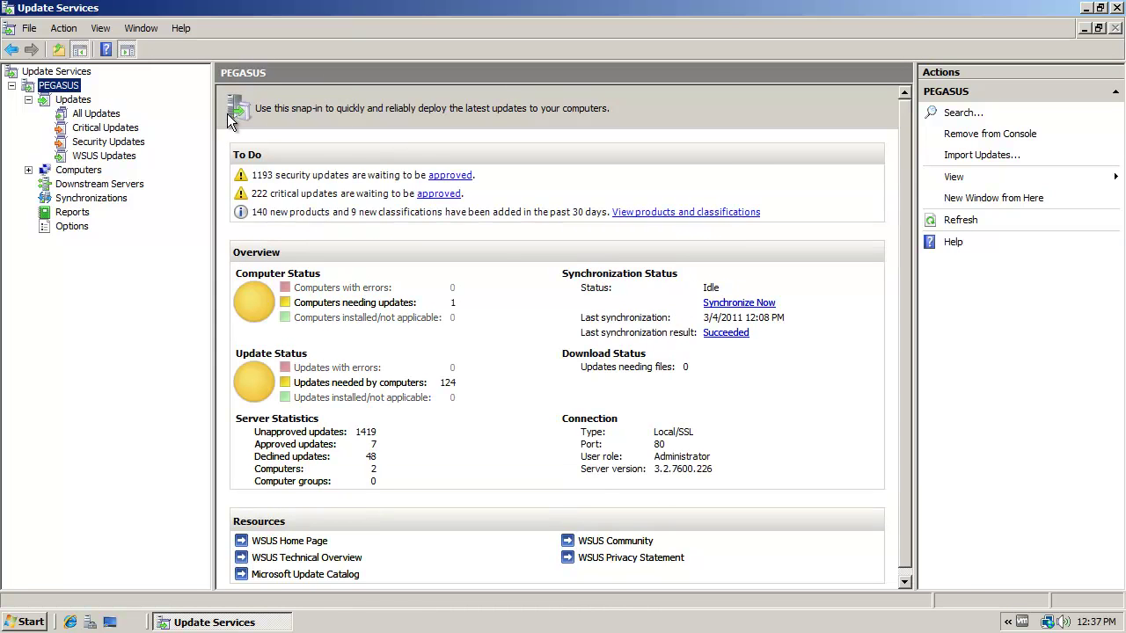
{"action": "left_click", "coordinate": [386, 302]}
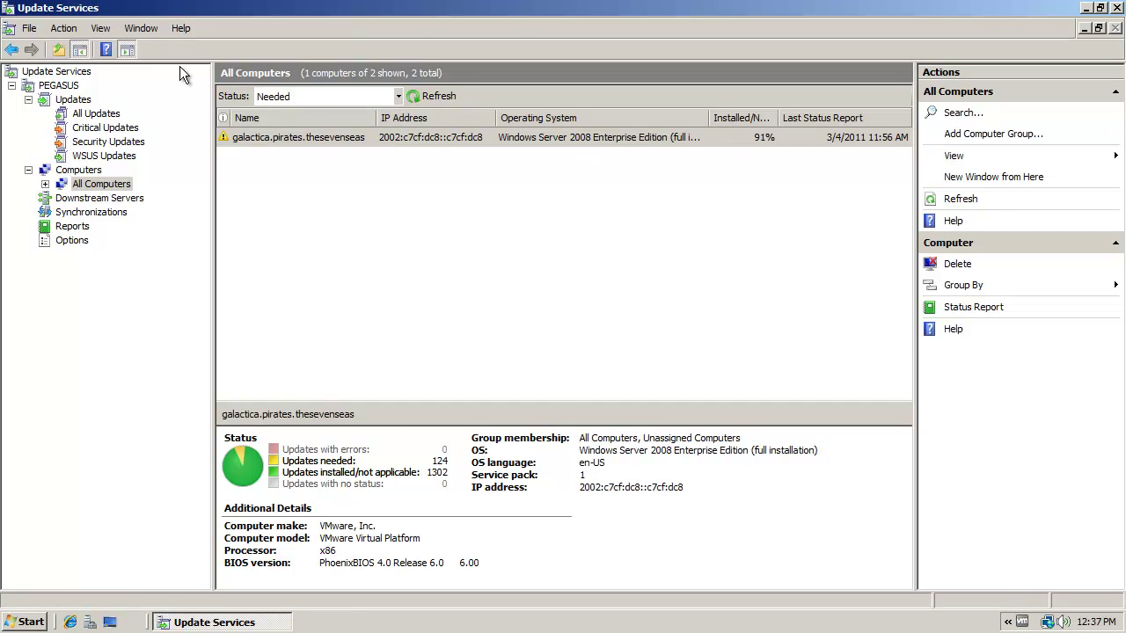
{"action": "left_click", "coordinate": [12, 50]}
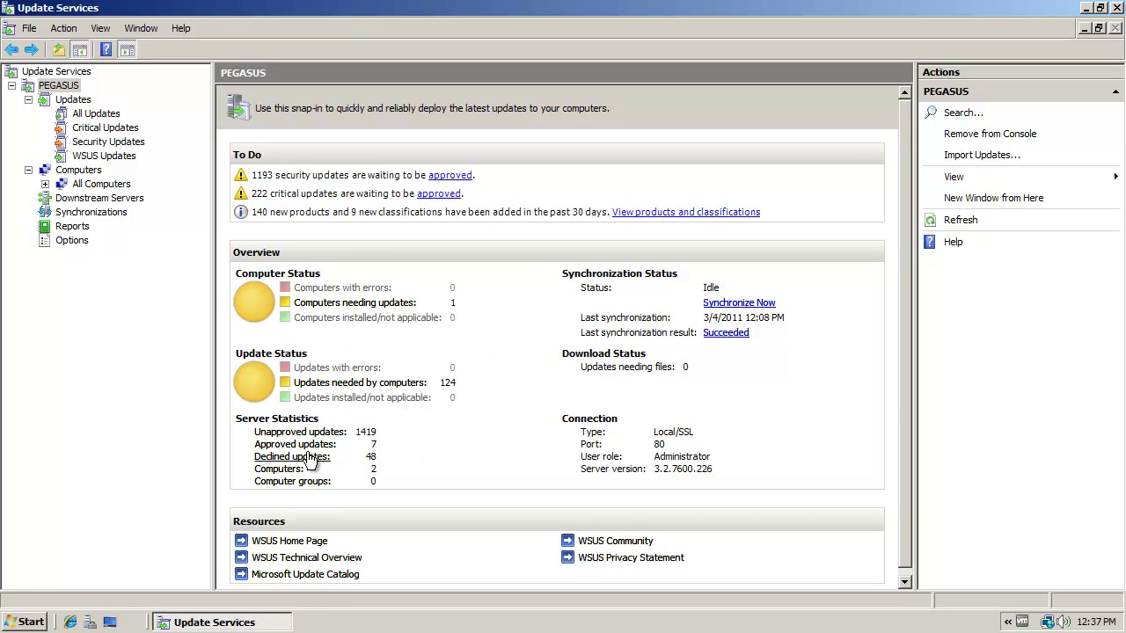
- List all computers registered with the WSUS server and examine the details of the galactica and starbuck machines
{"action": "left_click", "coordinate": [284, 471]}
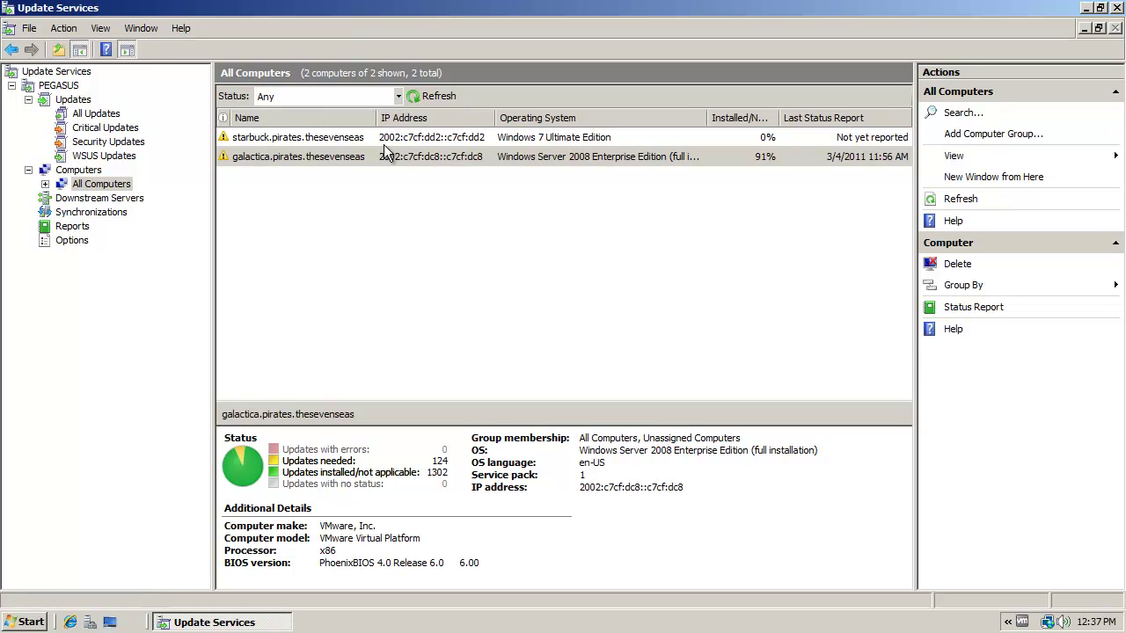
{"action": "left_click", "coordinate": [295, 160]}
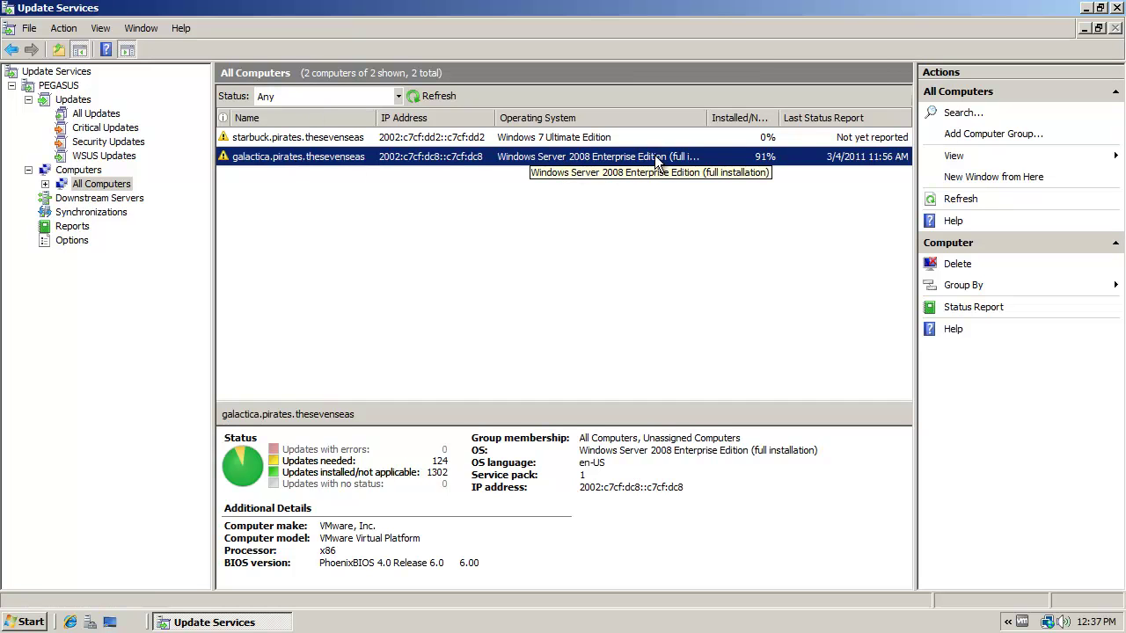
{"action": "left_click", "coordinate": [275, 139]}
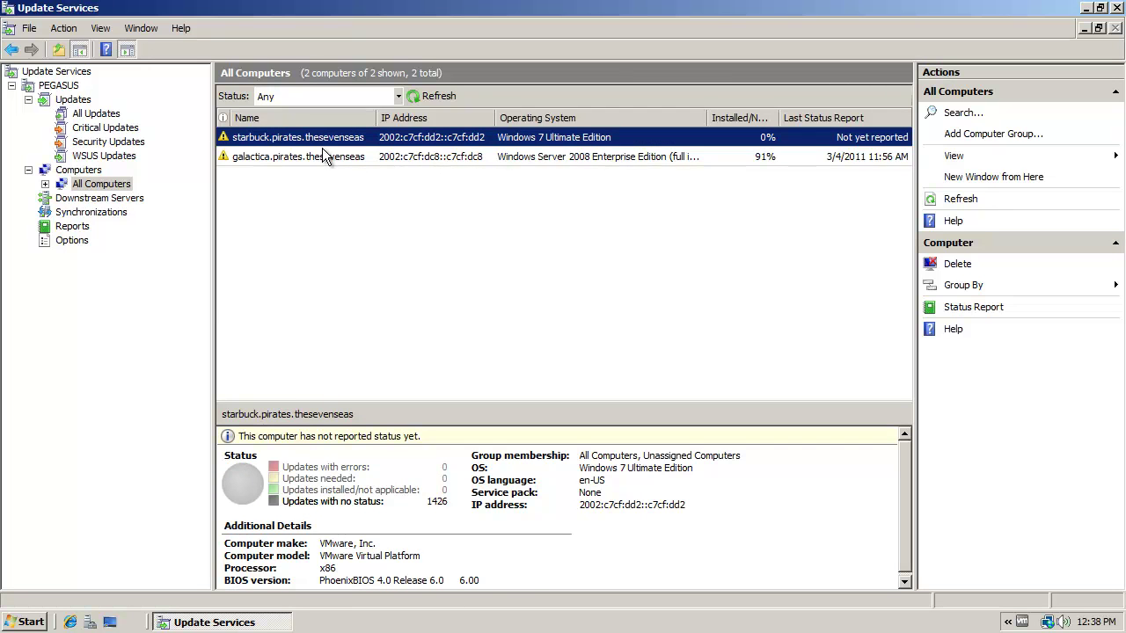
{"action": "left_click", "coordinate": [10, 50]}
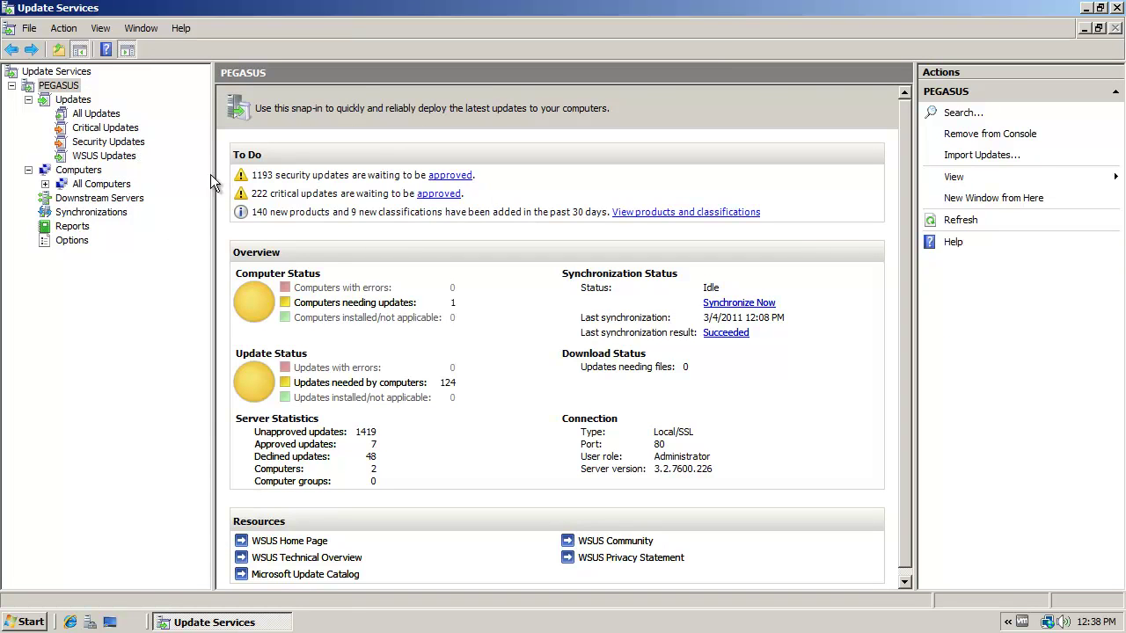
- Review the synchronization history and the Products and Classifications list in the server options, leaving the product selection as it is
{"action": "left_click", "coordinate": [103, 213]}
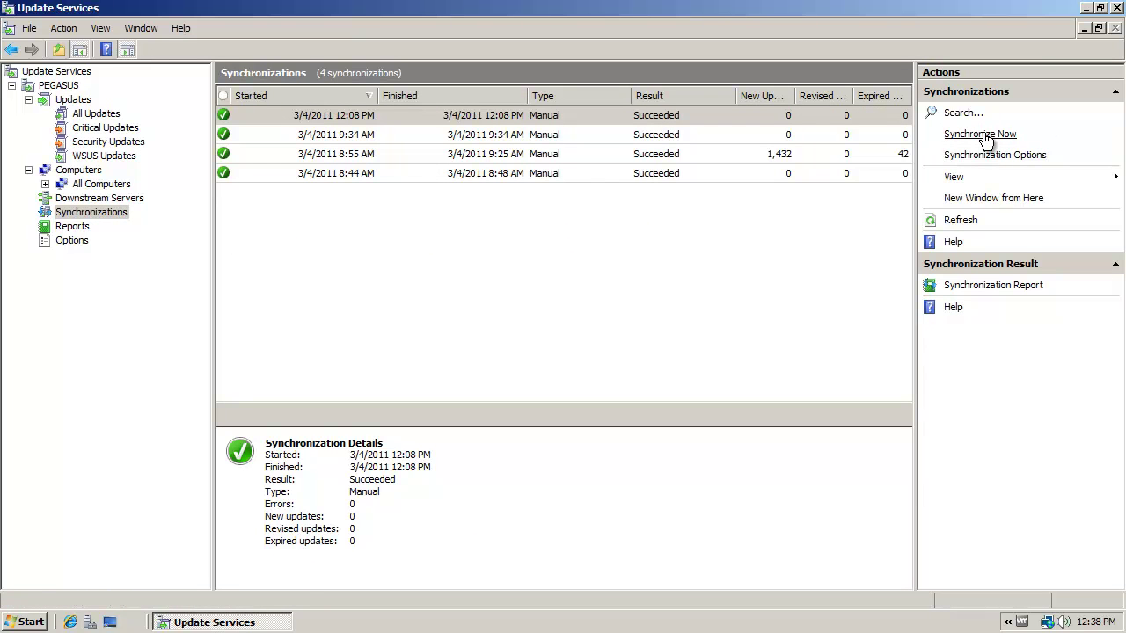
{"action": "left_click", "coordinate": [957, 155]}
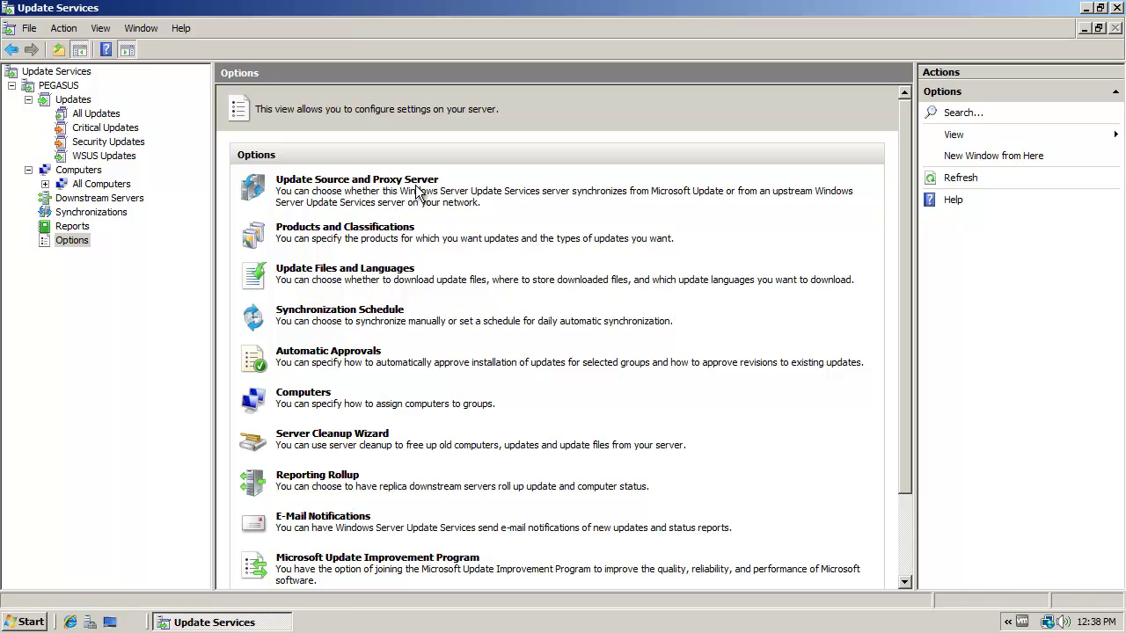
{"action": "left_click", "coordinate": [363, 229]}
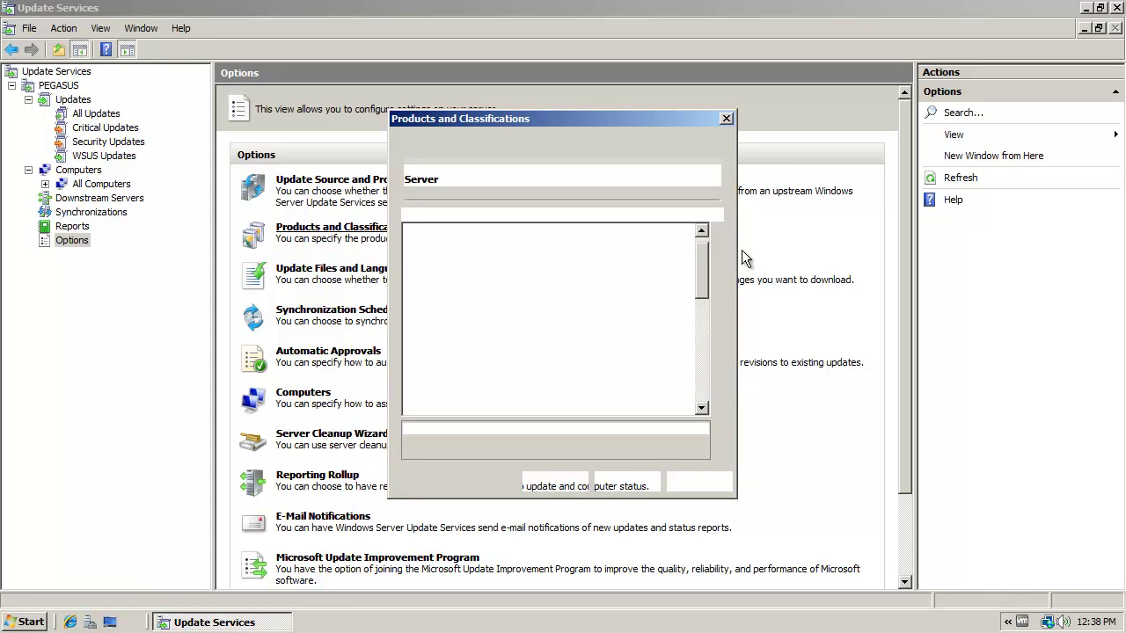
{"action": "left_click_drag", "start_coordinate": [703, 243], "coordinate": [706, 327]}
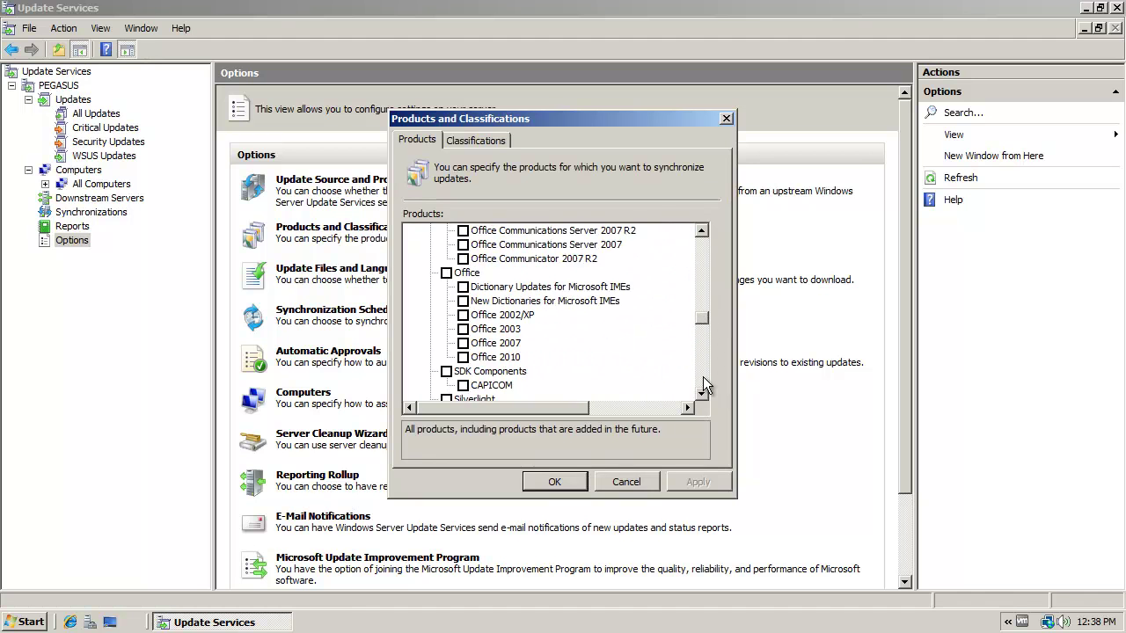
{"action": "left_click", "coordinate": [626, 482]}
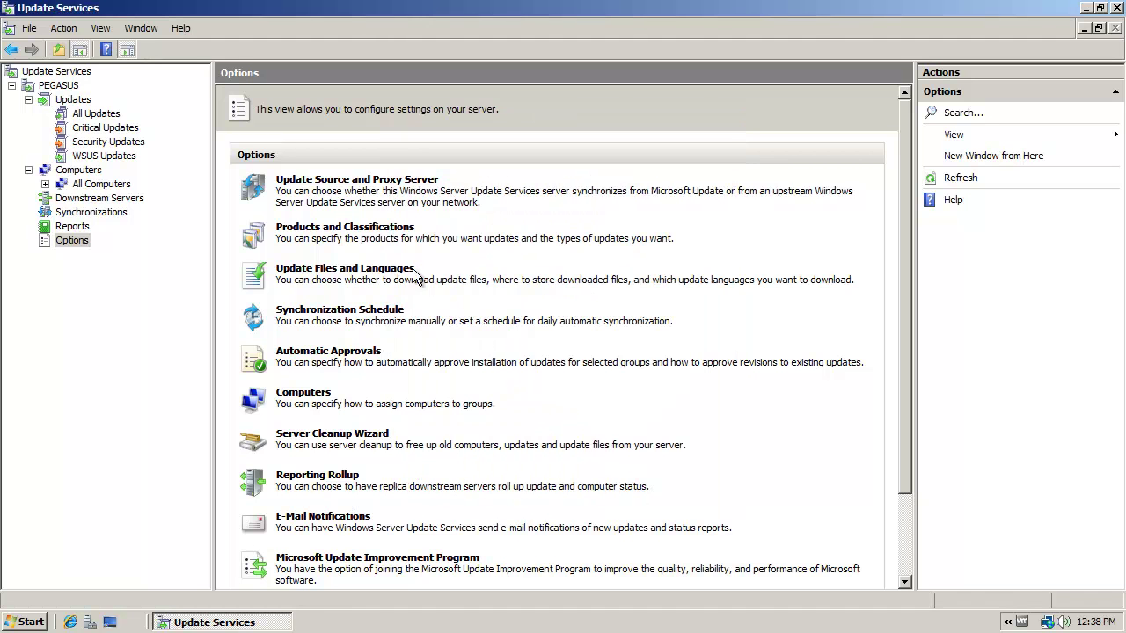
- Approve the Windows Server 2008 critical updates KB955020, KB971029, KB973687 and KB951978 for install on the Unassigned Computers group
{"action": "left_click", "coordinate": [49, 86]}
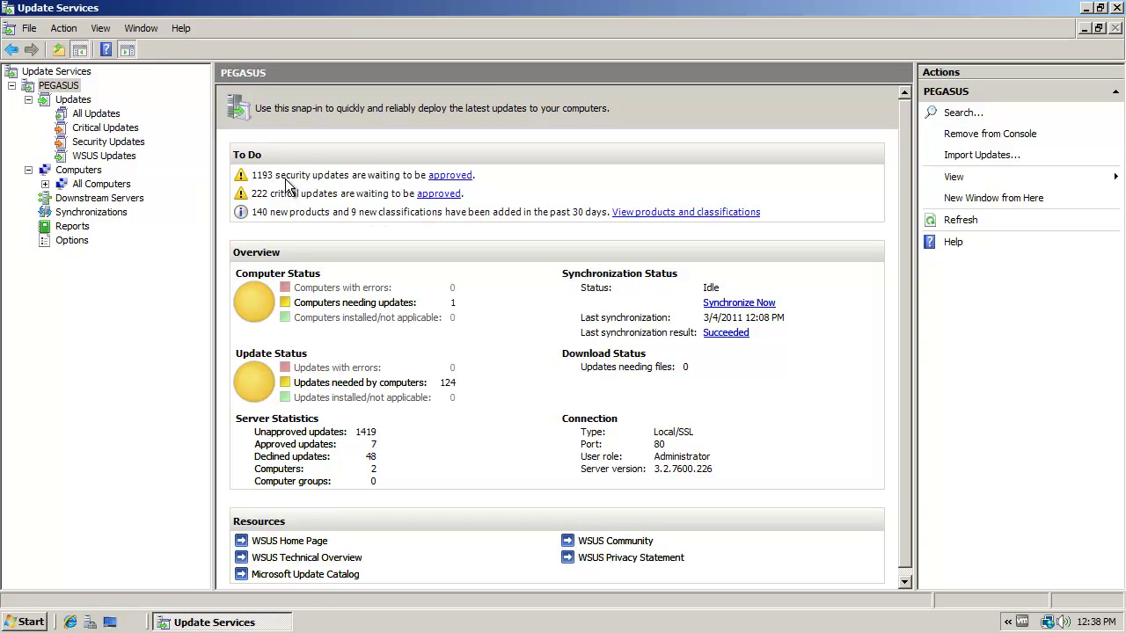
{"action": "left_click", "coordinate": [452, 195]}
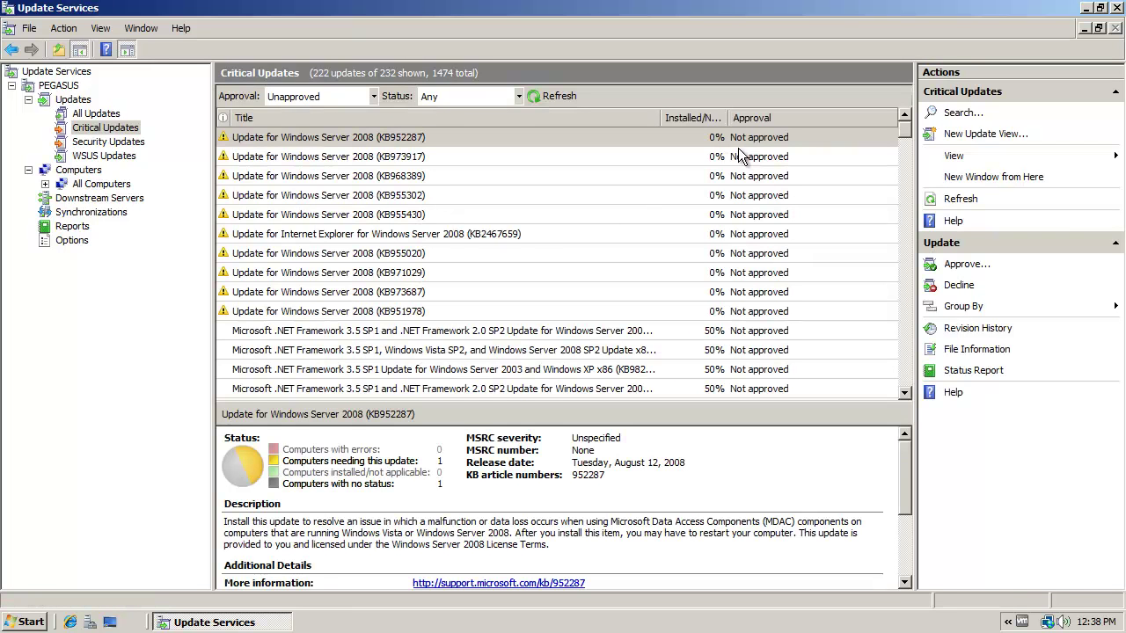
{"action": "left_click", "coordinate": [466, 250]}
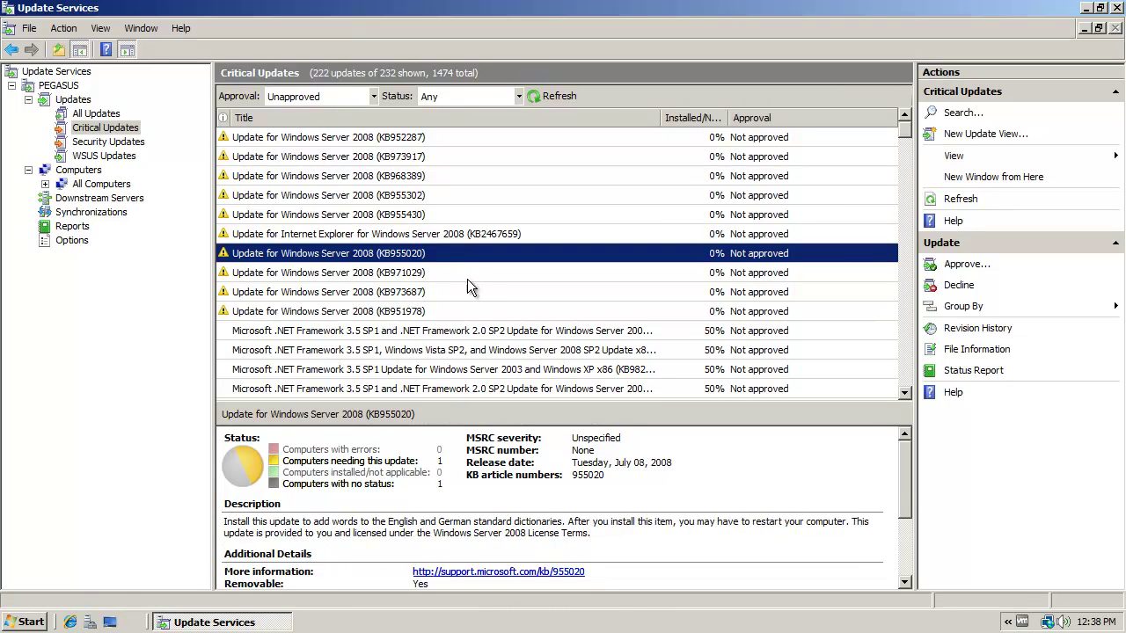
{"action": "left_click", "coordinate": [440, 314], "text": "shift"}
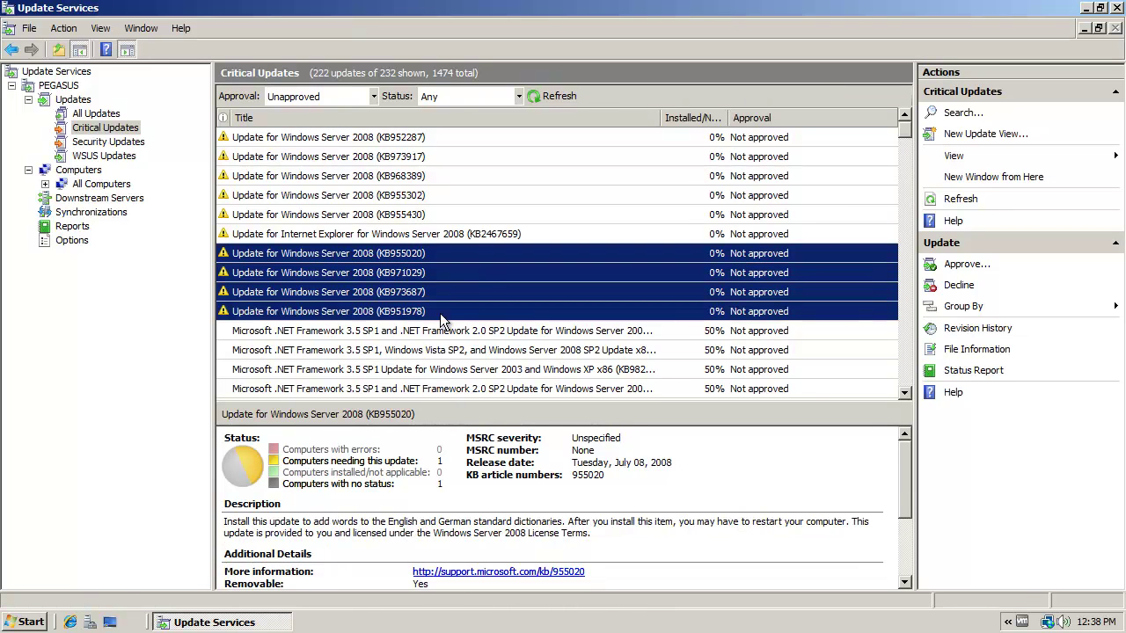
{"action": "right_click", "coordinate": [518, 256]}
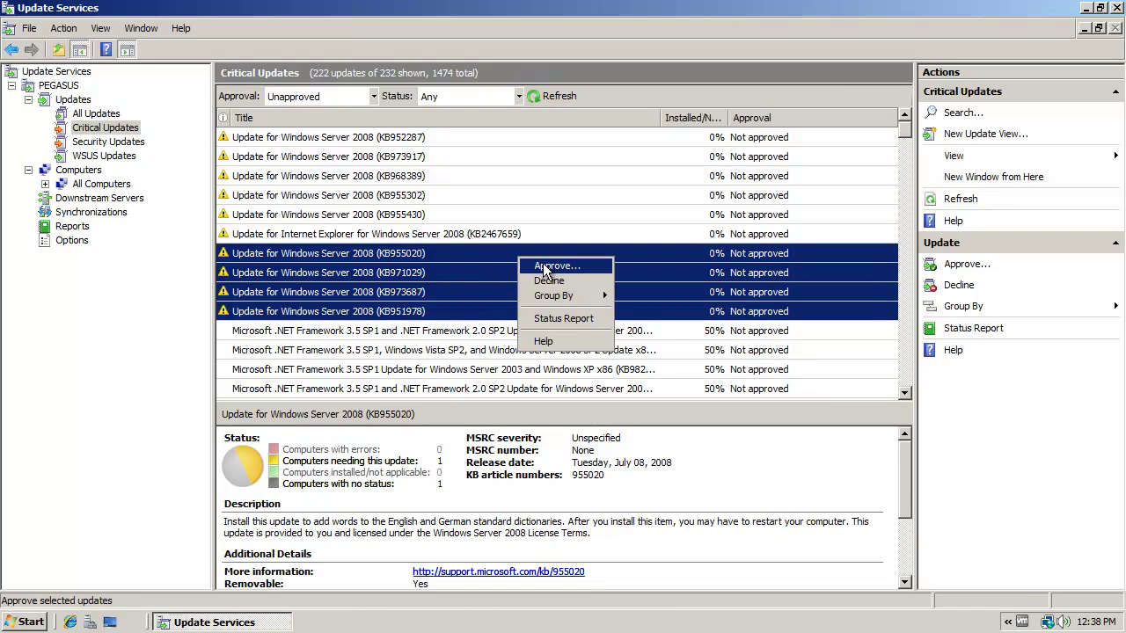
{"action": "left_click", "coordinate": [545, 267]}
{"action": "left_click", "coordinate": [409, 290]}
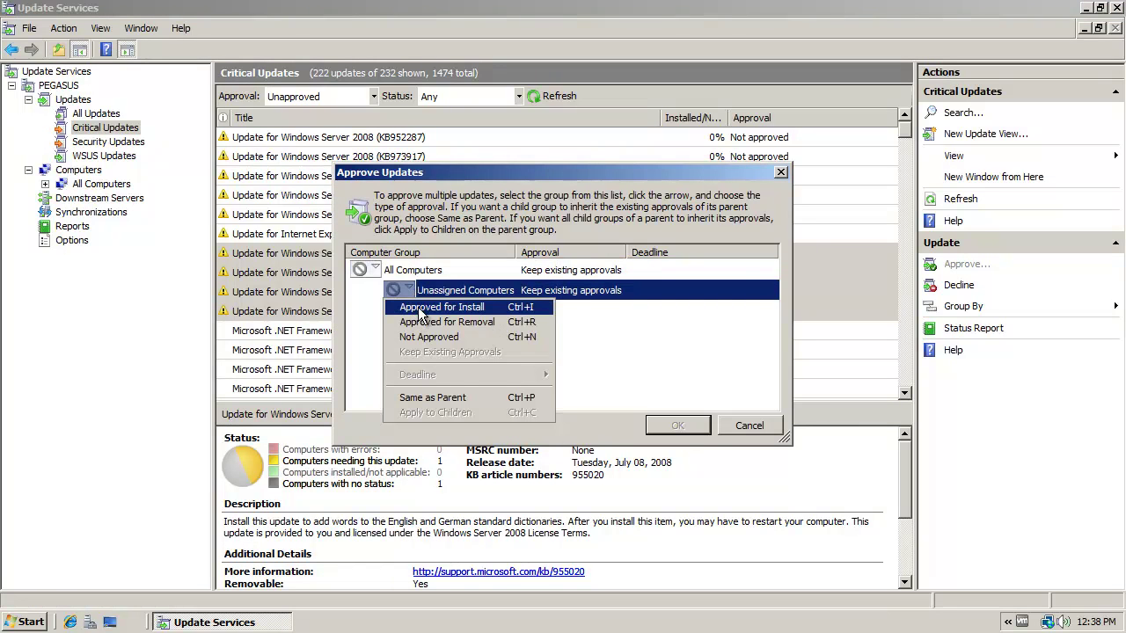
{"action": "left_click", "coordinate": [420, 308]}
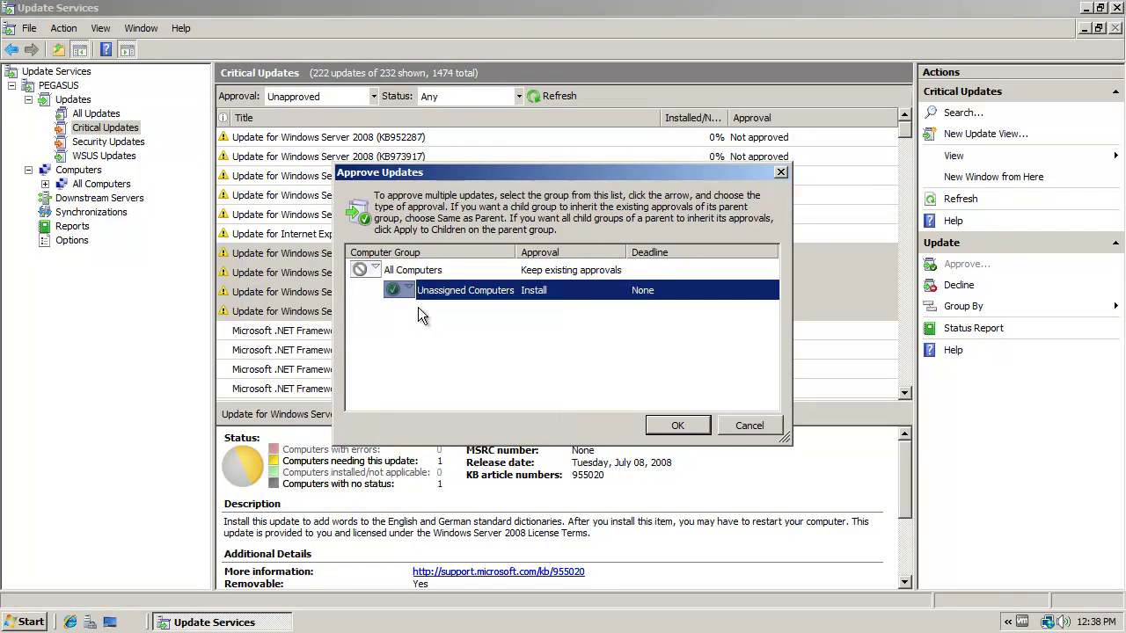
{"action": "left_click", "coordinate": [687, 426]}
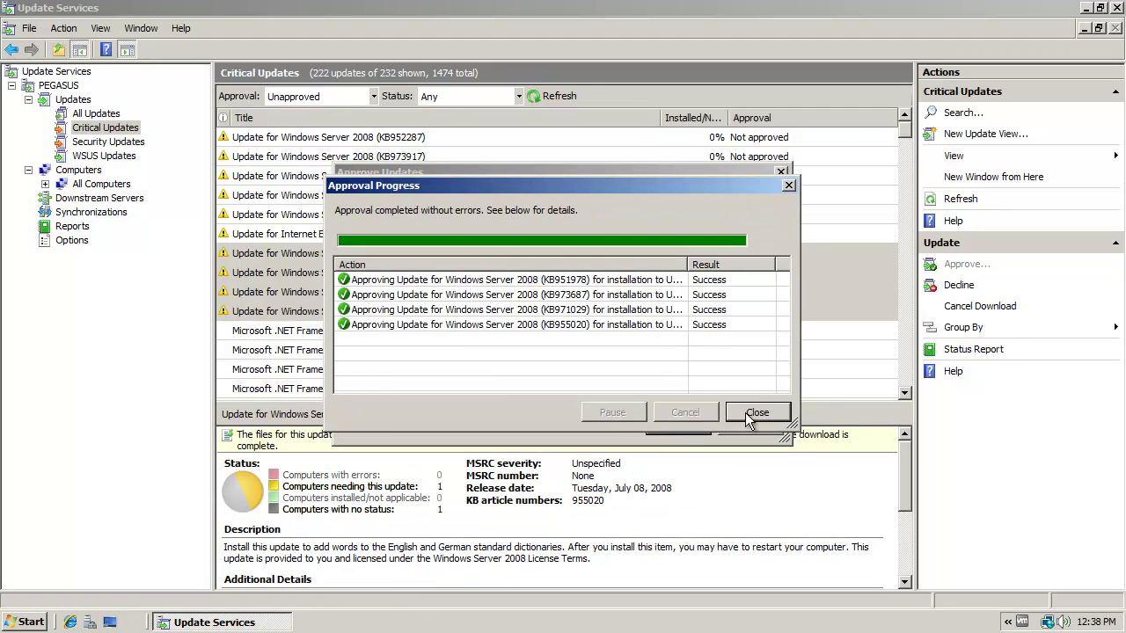
{"action": "left_click", "coordinate": [754, 412]}
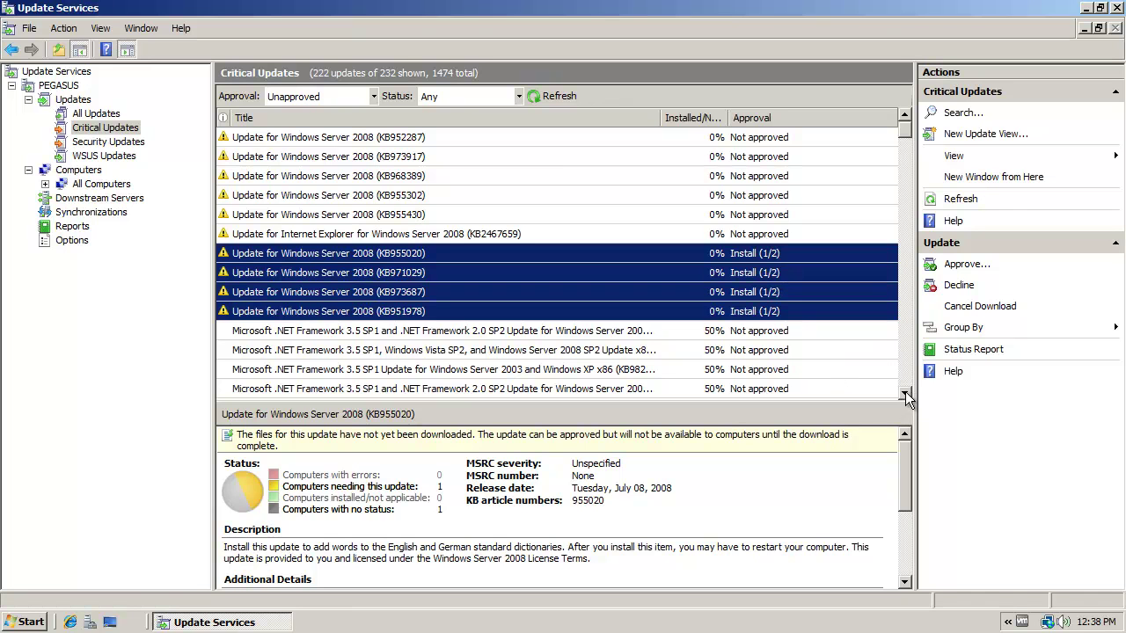
- Approve the critical update for Windows 7 for x64-based Systems (KB977632) for install on the Unassigned Computers group
{"action": "left_click_drag", "start_coordinate": [904, 397], "coordinate": [904, 397]}
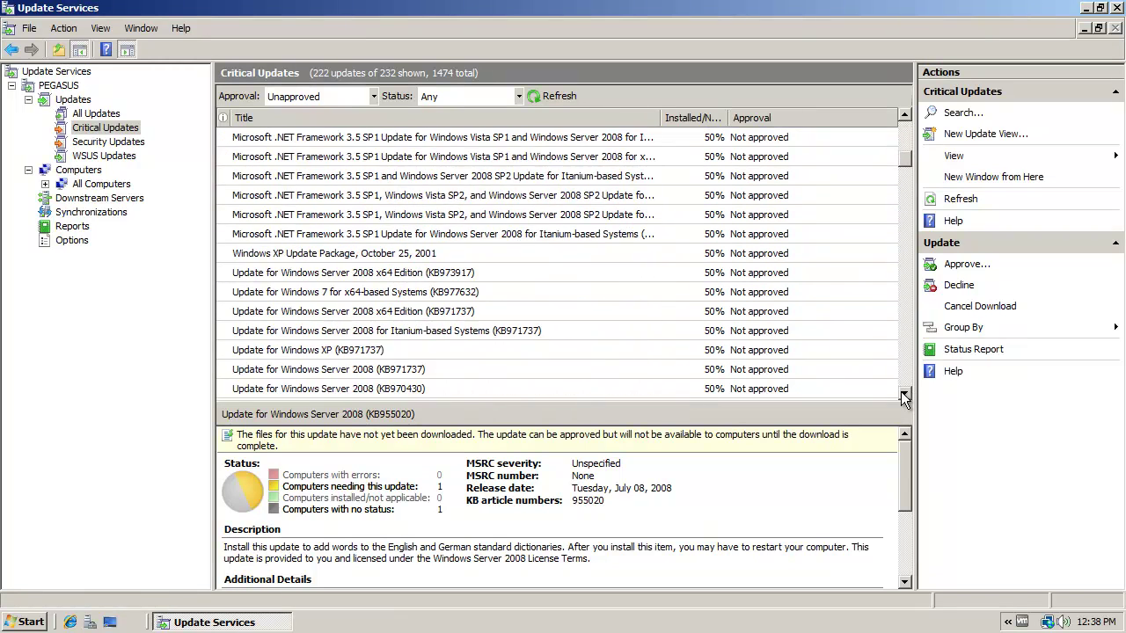
{"action": "left_click", "coordinate": [421, 298]}
{"action": "right_click", "coordinate": [421, 300]}
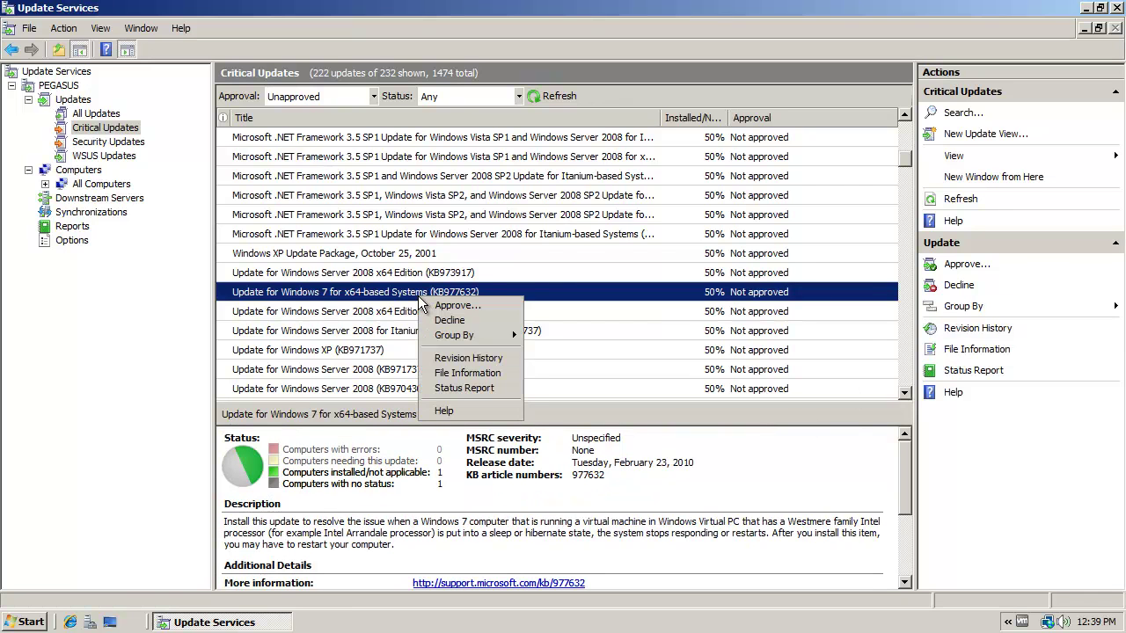
{"action": "left_click", "coordinate": [444, 305]}
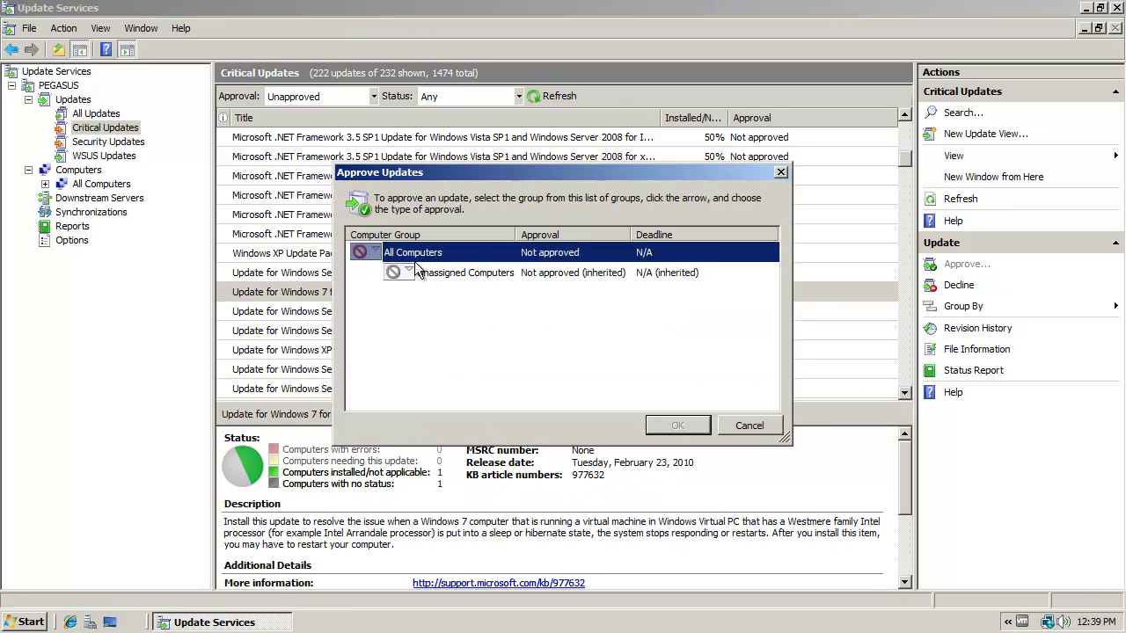
{"action": "left_click", "coordinate": [408, 271]}
{"action": "left_click", "coordinate": [453, 296]}
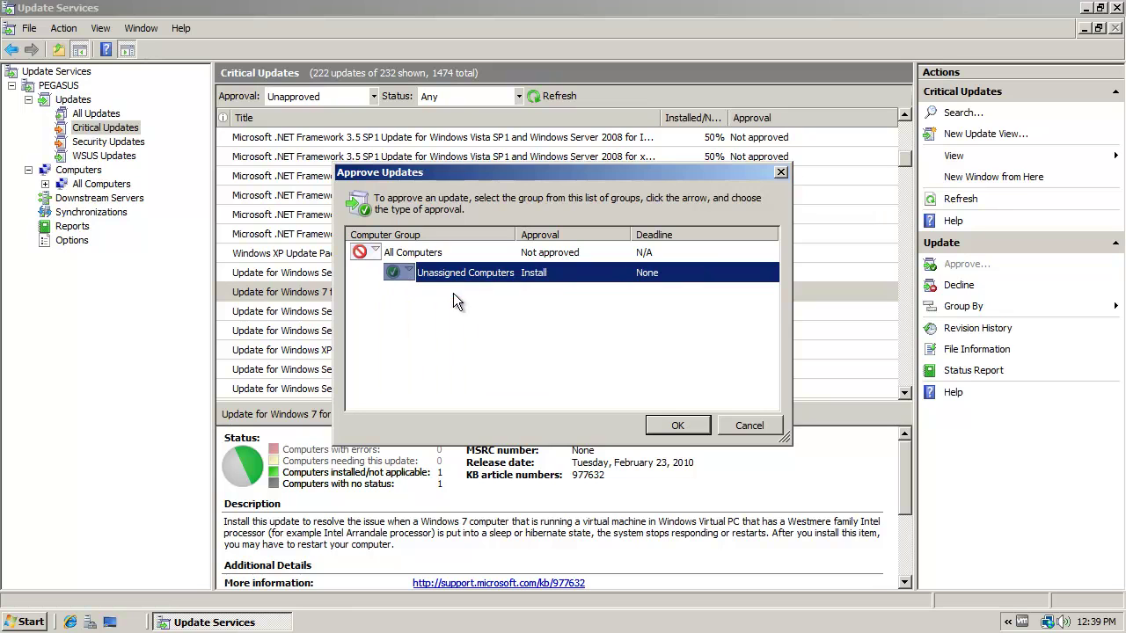
{"action": "left_click", "coordinate": [677, 425]}
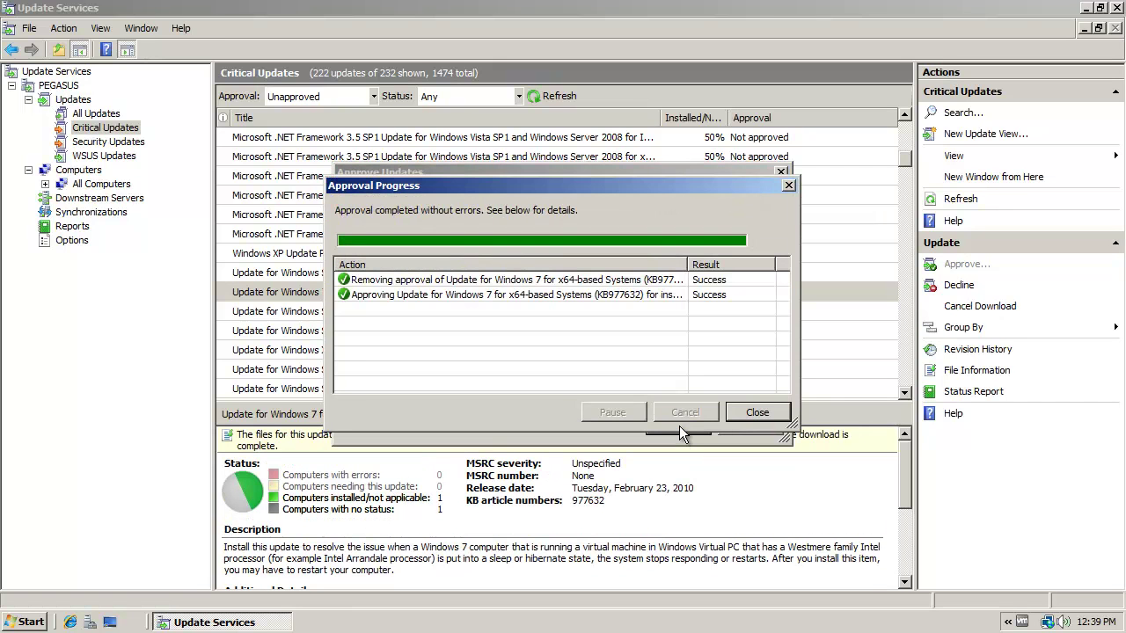
{"action": "left_click", "coordinate": [754, 408]}
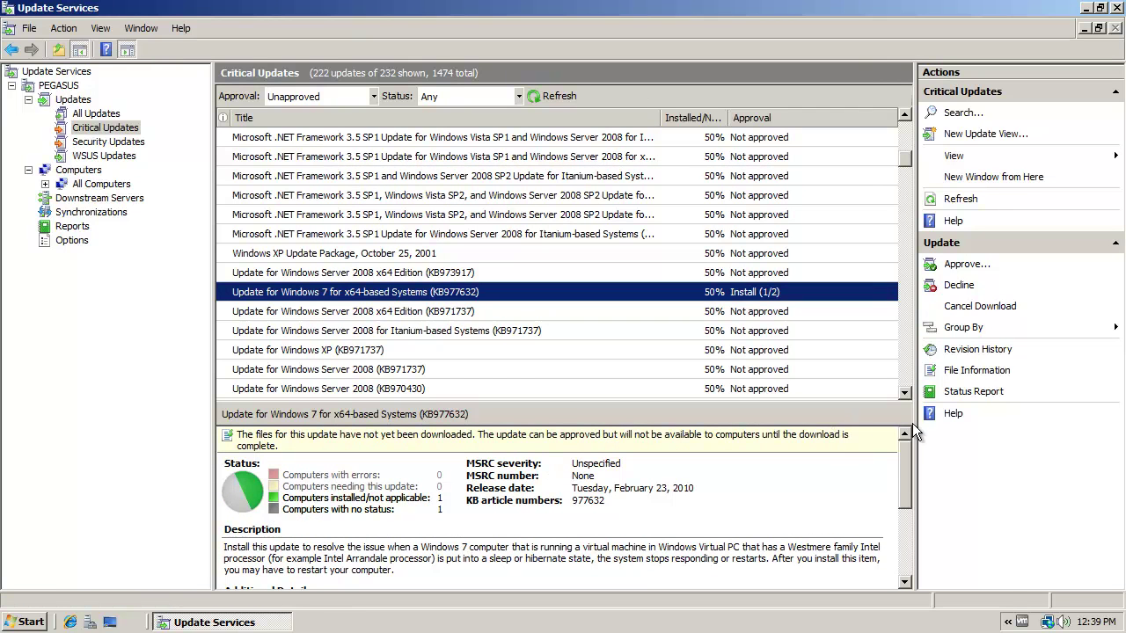
- Approve the critical update for Windows XP (KB970430) for install on the Unassigned Computers group
{"action": "left_click", "coordinate": [905, 393]}
{"action": "left_click_drag", "start_coordinate": [907, 396], "coordinate": [907, 396]}
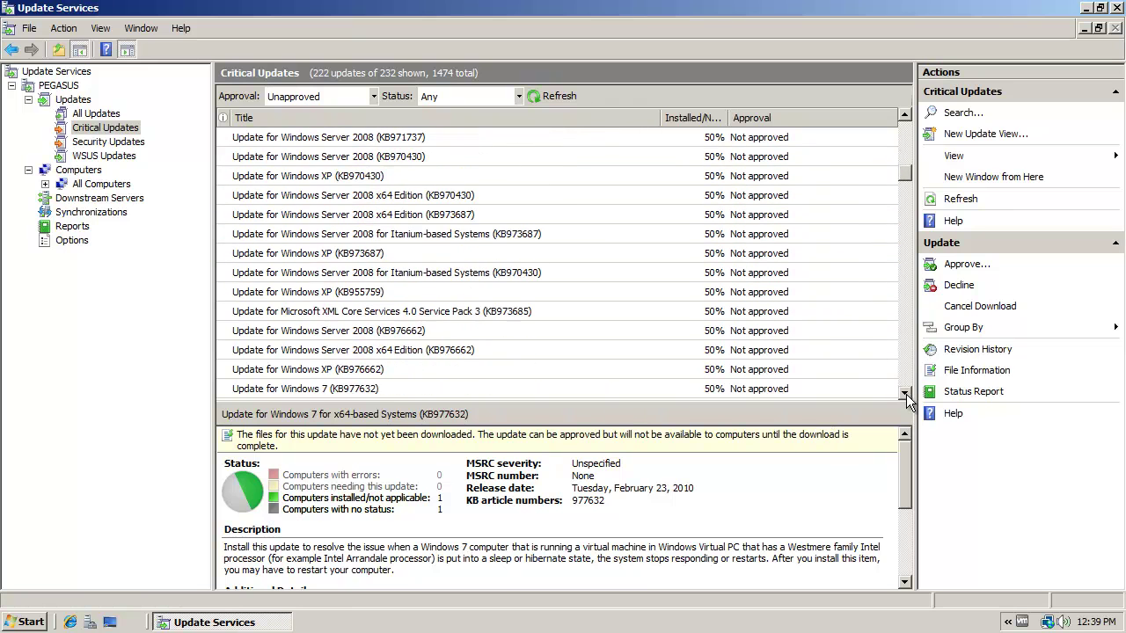
{"action": "left_click", "coordinate": [904, 117]}
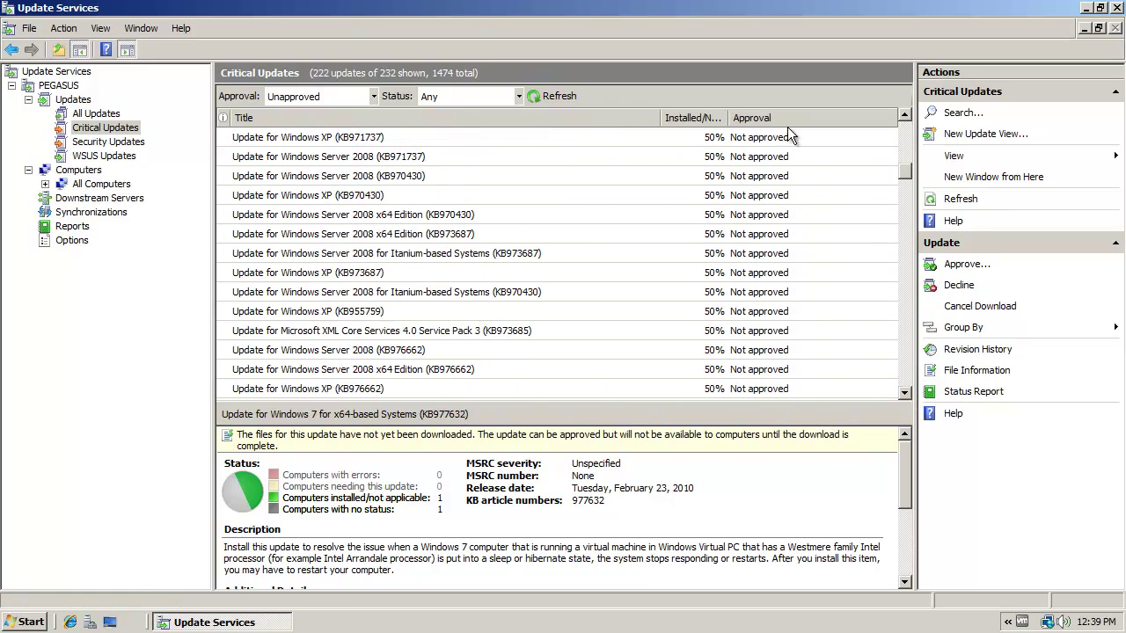
{"action": "left_click", "coordinate": [352, 196]}
{"action": "right_click", "coordinate": [352, 196]}
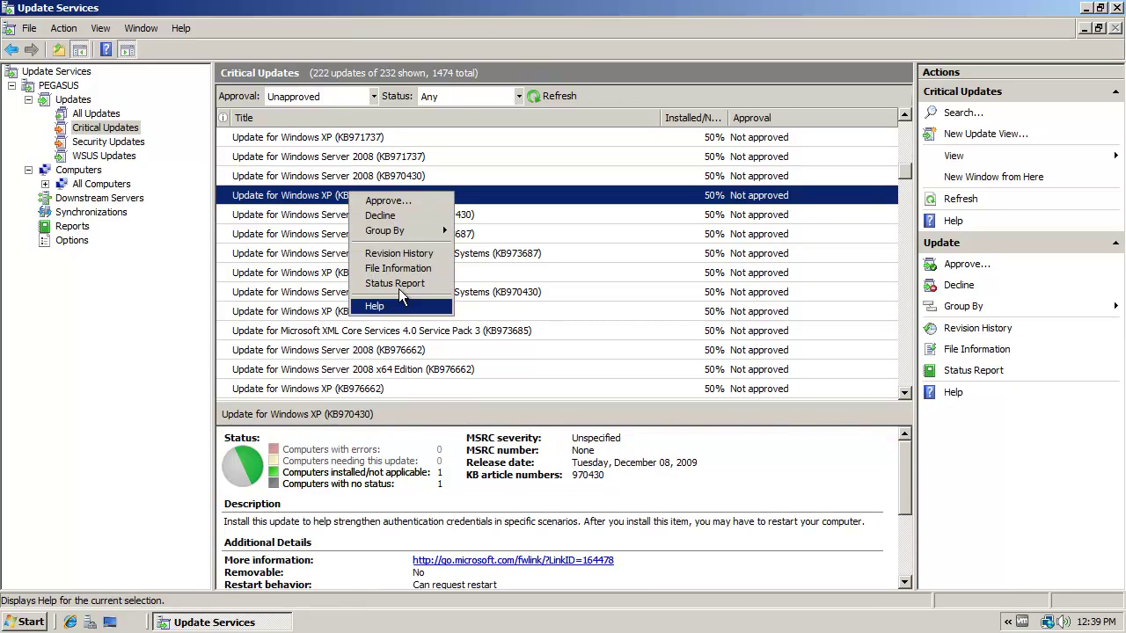
{"action": "left_click", "coordinate": [387, 202]}
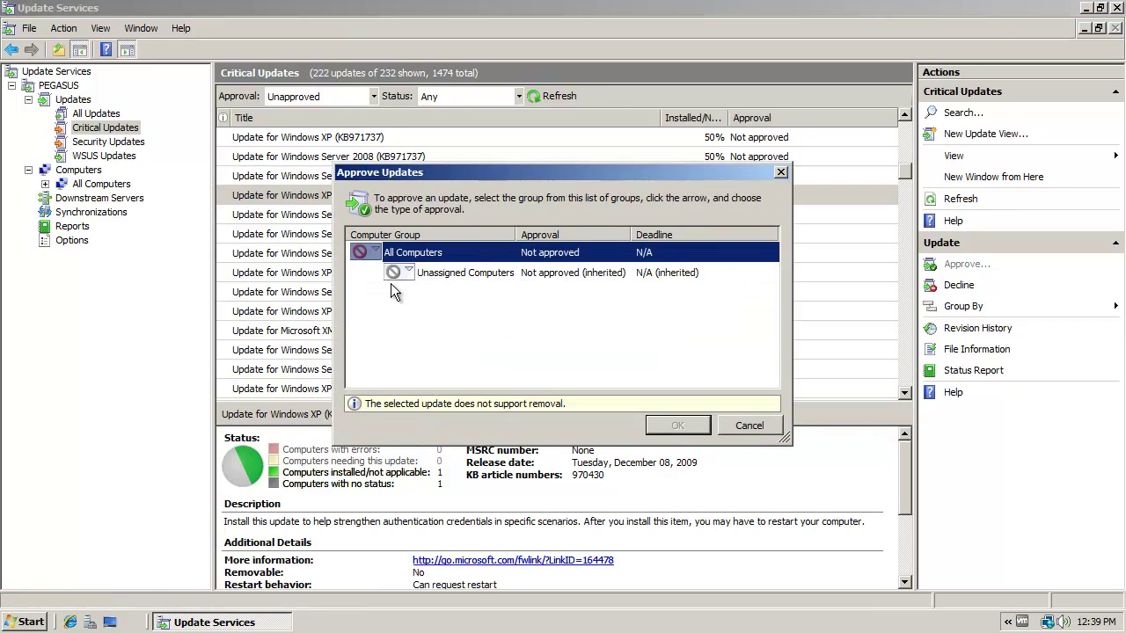
{"action": "left_click", "coordinate": [410, 272]}
{"action": "left_click", "coordinate": [442, 291]}
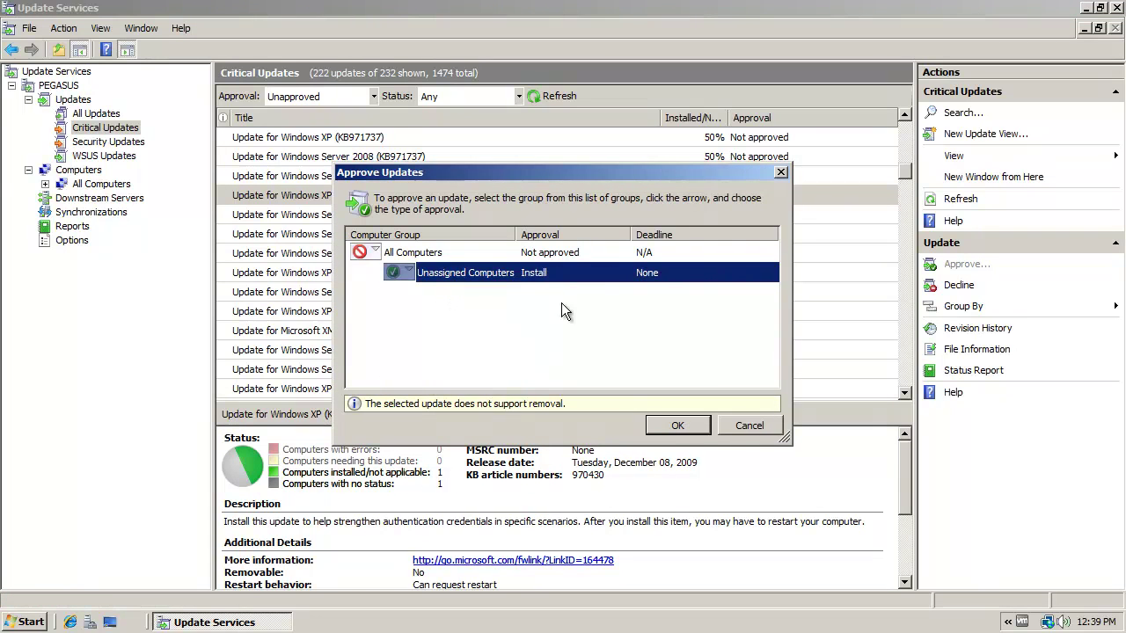
{"action": "left_click", "coordinate": [677, 425]}
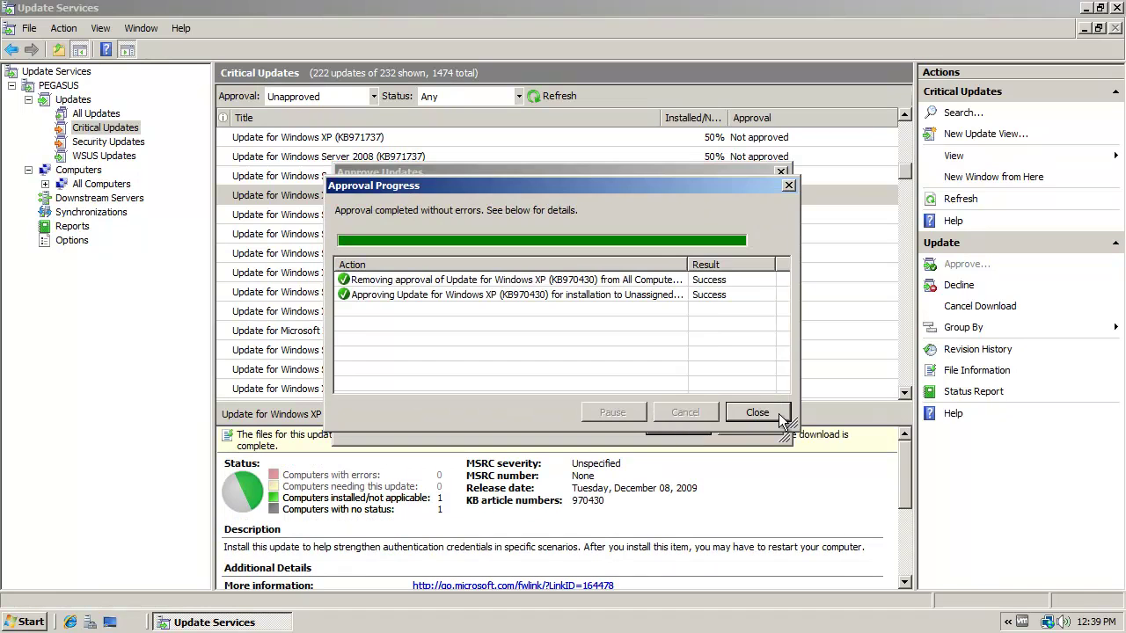
{"action": "left_click", "coordinate": [761, 413]}
- Check the approvals in the critical updates list, the PEGASUS overview and the status of both registered computers, widening the computer Name column
{"action": "left_click_drag", "start_coordinate": [909, 164], "coordinate": [911, 111]}
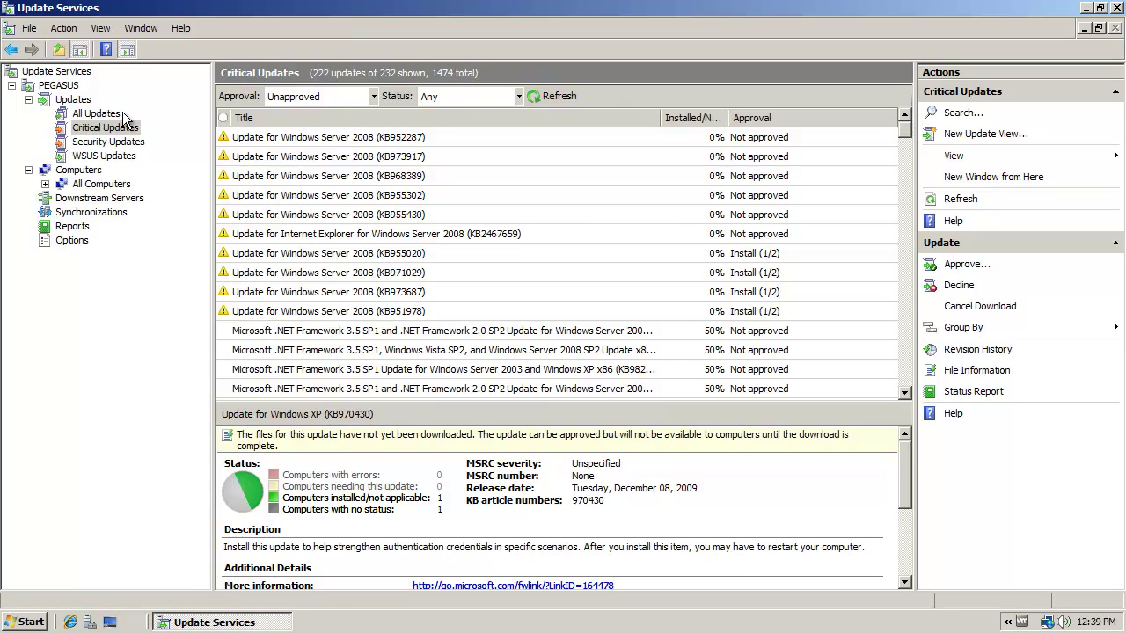
{"action": "left_click", "coordinate": [62, 86]}
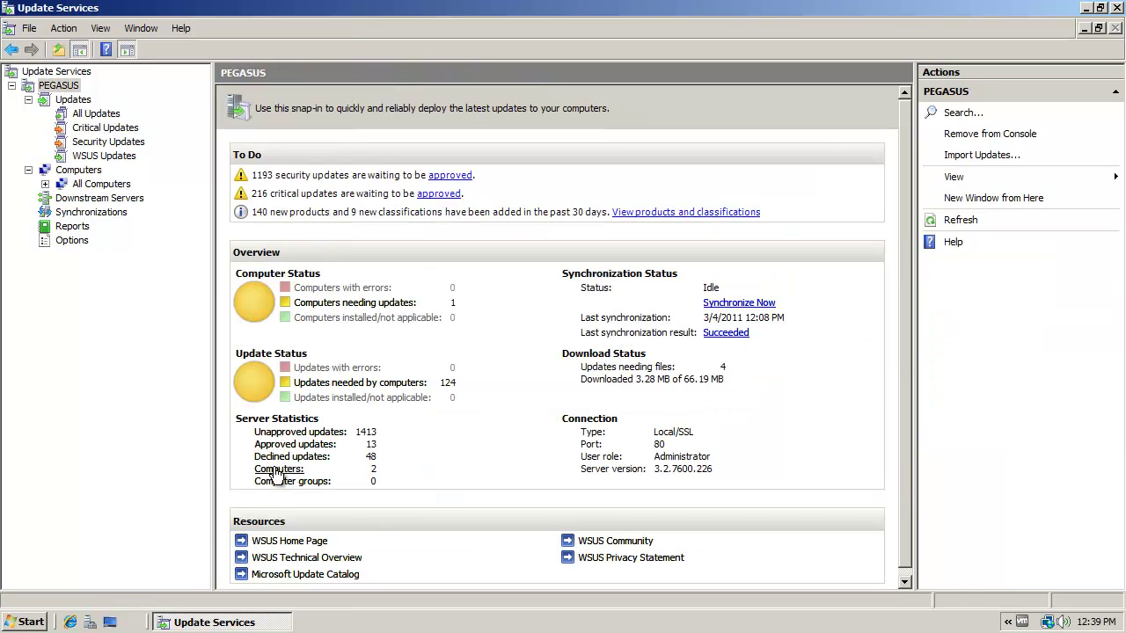
{"action": "left_click", "coordinate": [274, 469]}
{"action": "left_click", "coordinate": [305, 155]}
{"action": "left_click", "coordinate": [363, 137]}
{"action": "left_click_drag", "start_coordinate": [376, 118], "coordinate": [418, 118]}
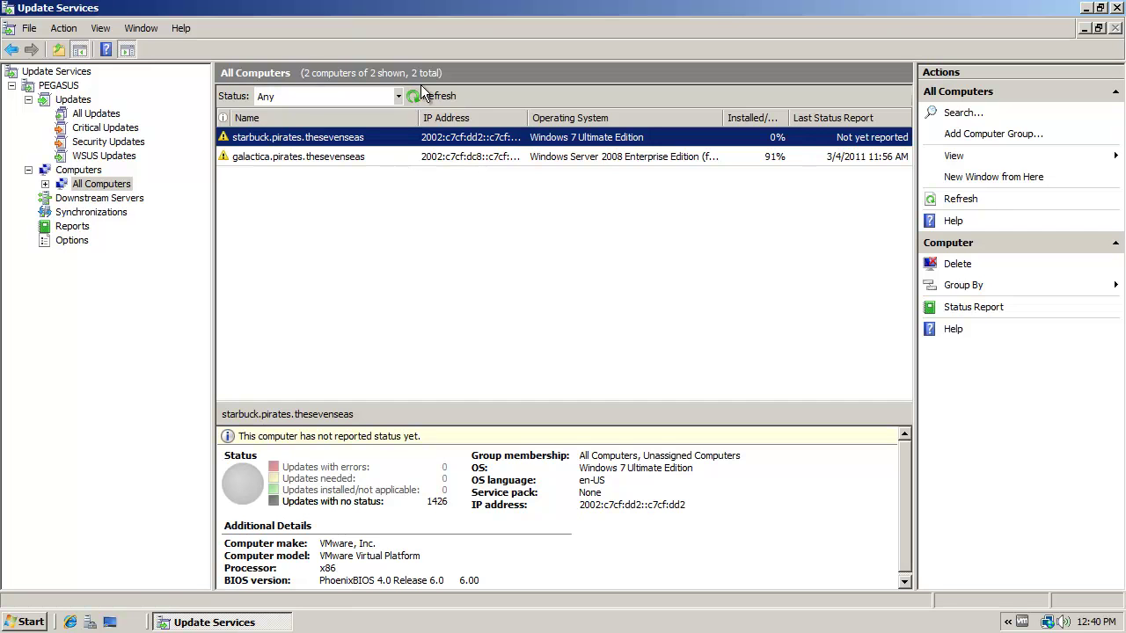
{"action": "left_click", "coordinate": [59, 86]}
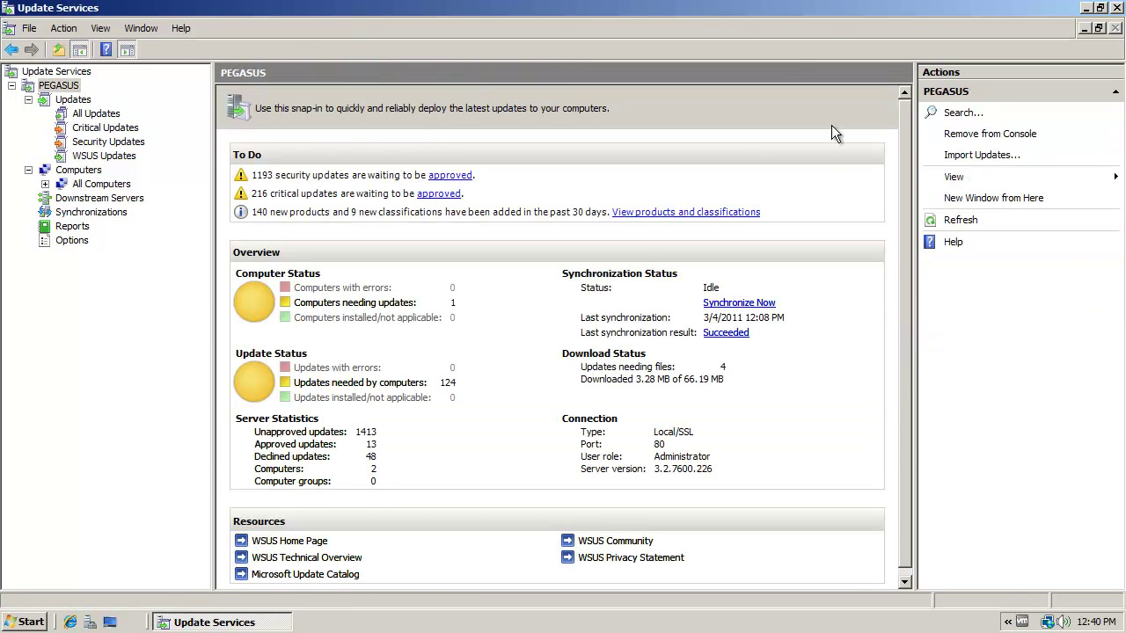